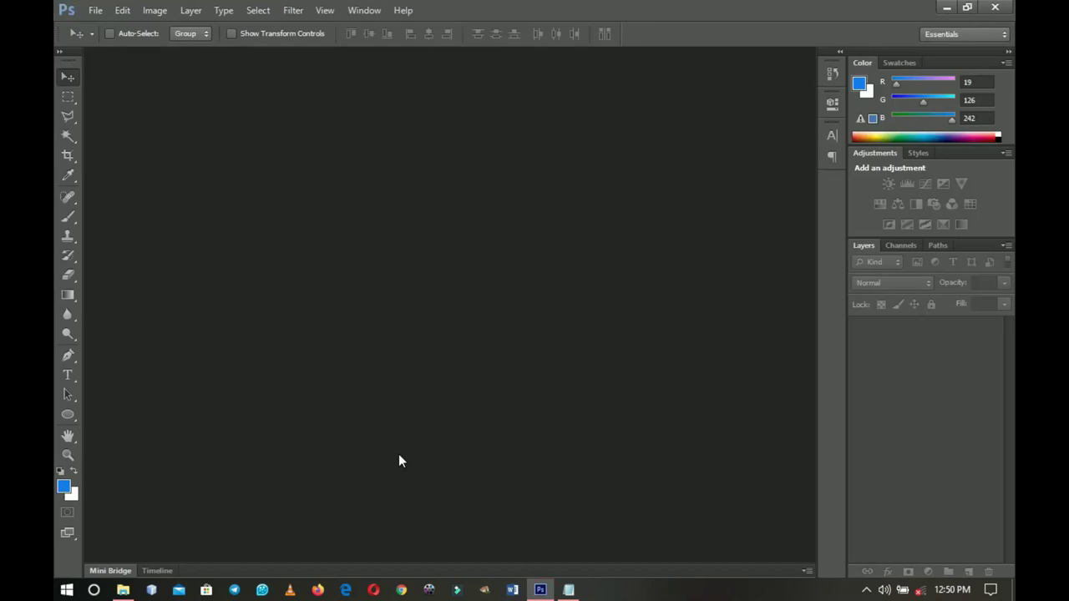
Create a new International Paper A3 document (297 × 420 mm, 300 ppi, white background)
click(97, 10)
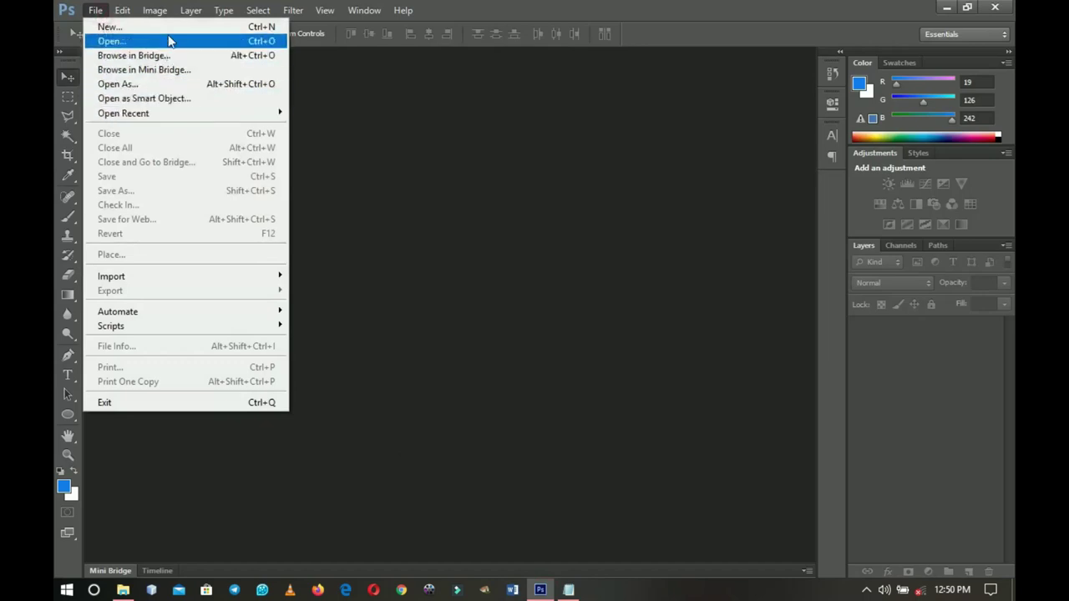
click(171, 30)
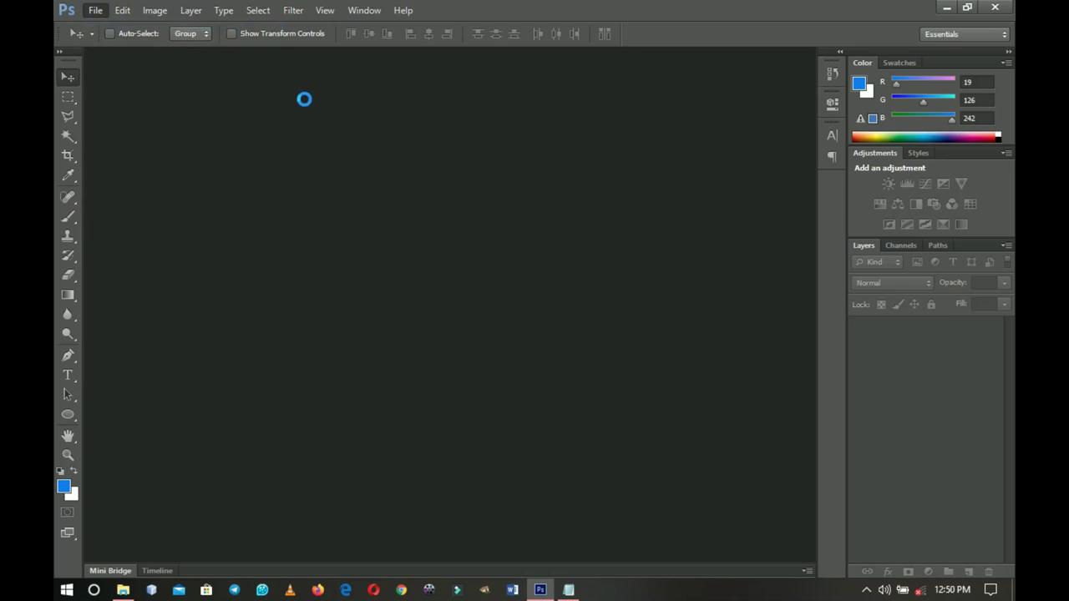
click(474, 161)
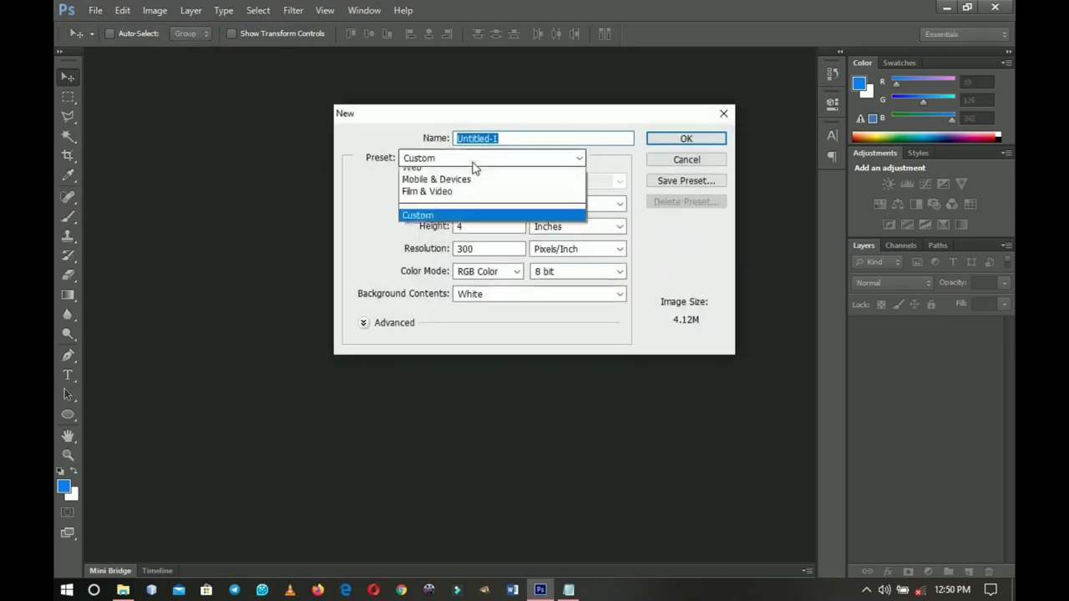
click(460, 224)
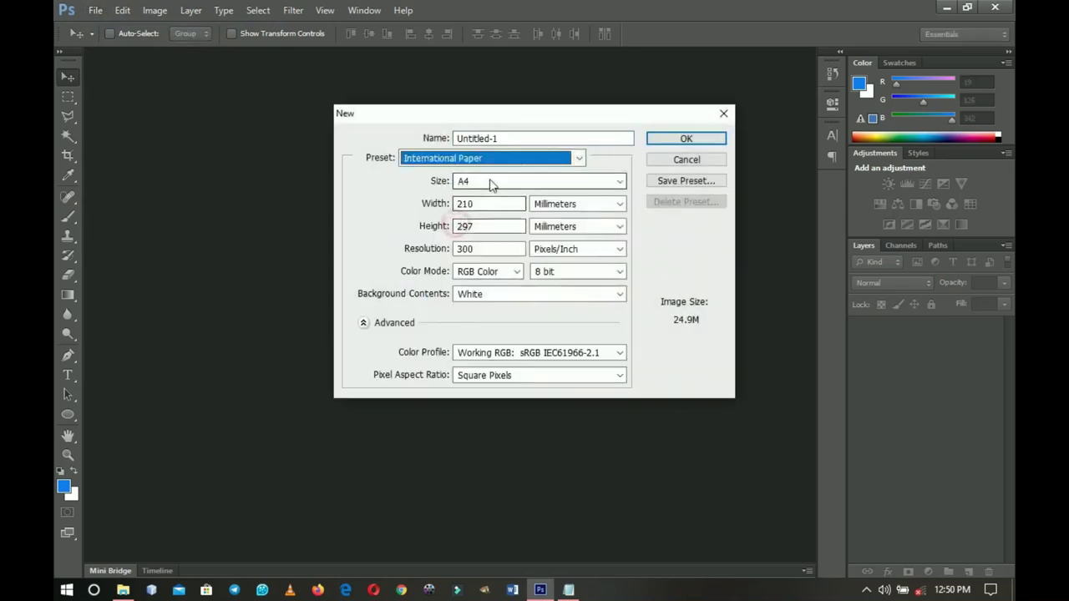
click(491, 183)
click(476, 231)
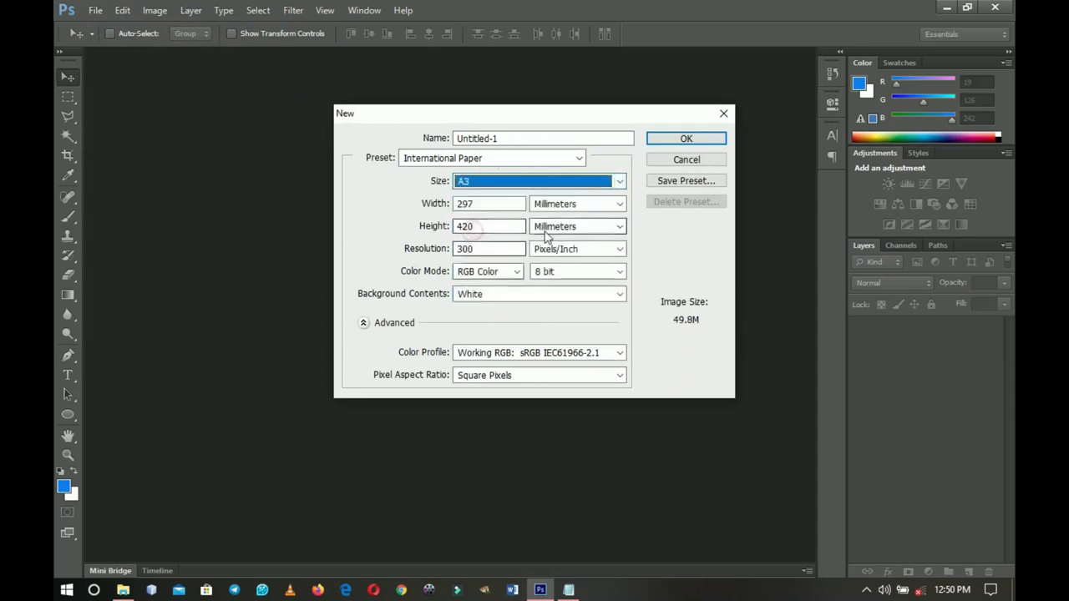
click(686, 138)
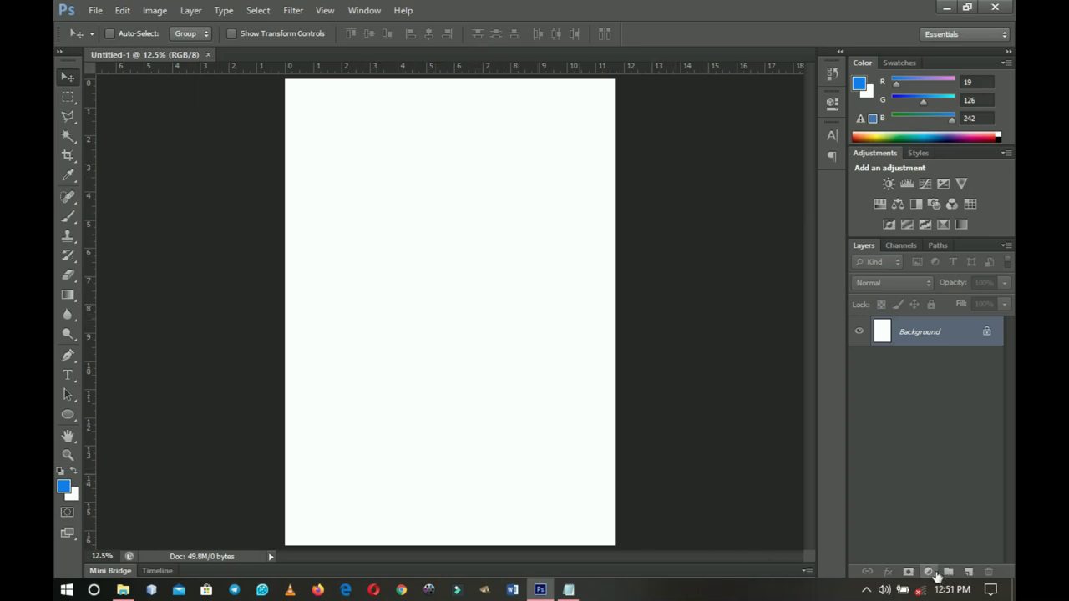
click(930, 572)
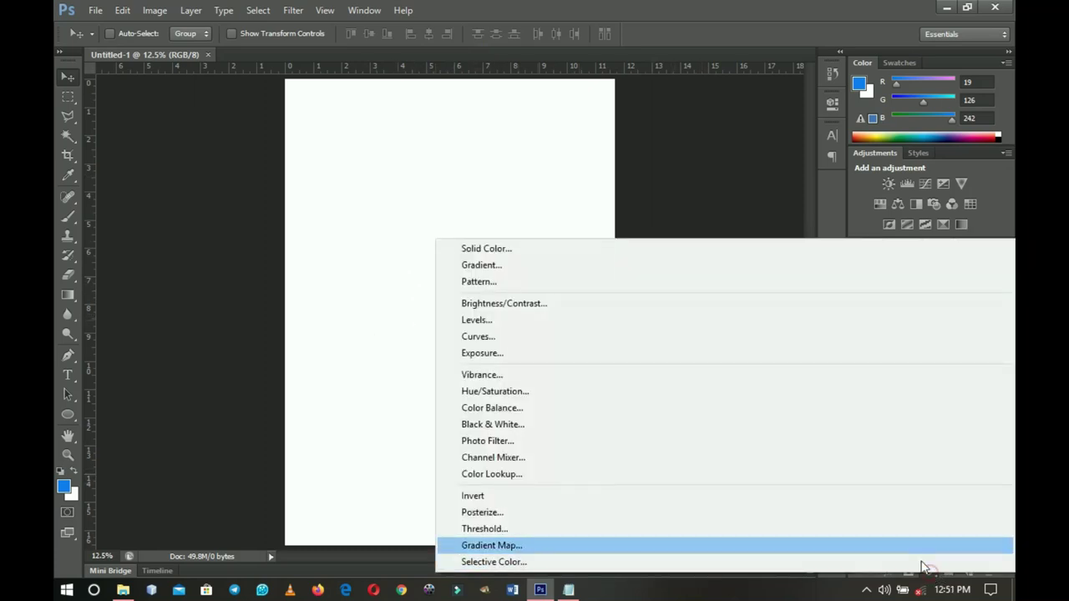
Add a Solid Color fill layer in blue #137ef2 over the white background
click(495, 253)
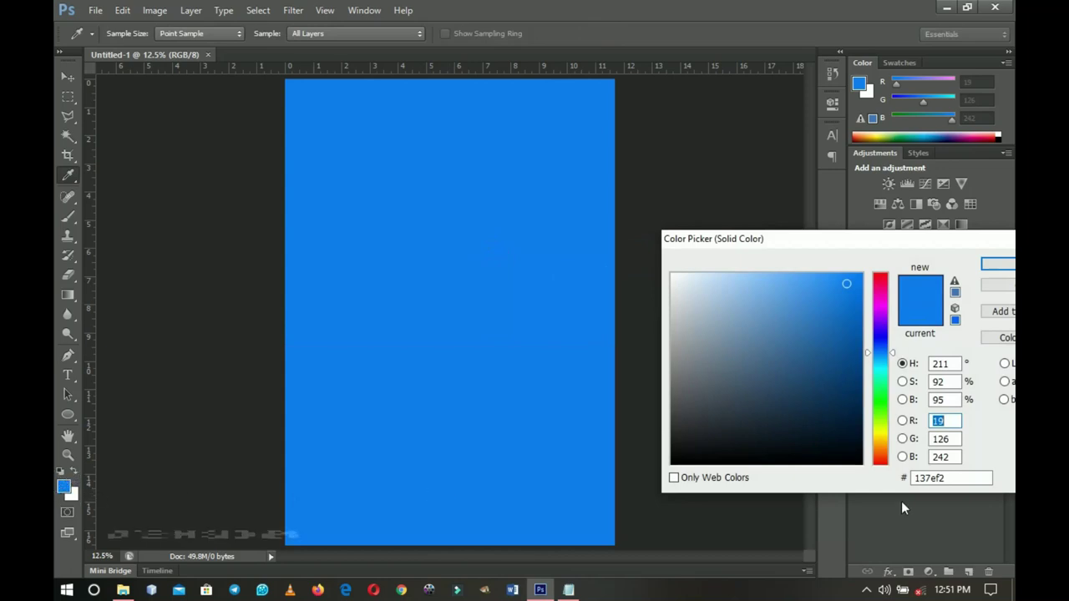
click(952, 480)
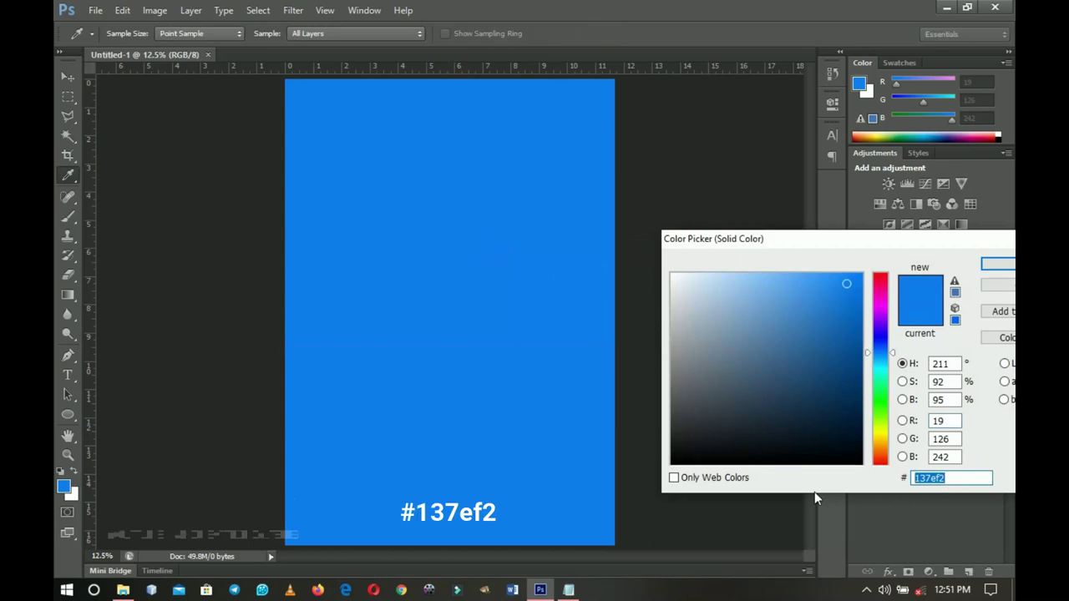
click(996, 268)
key(v)
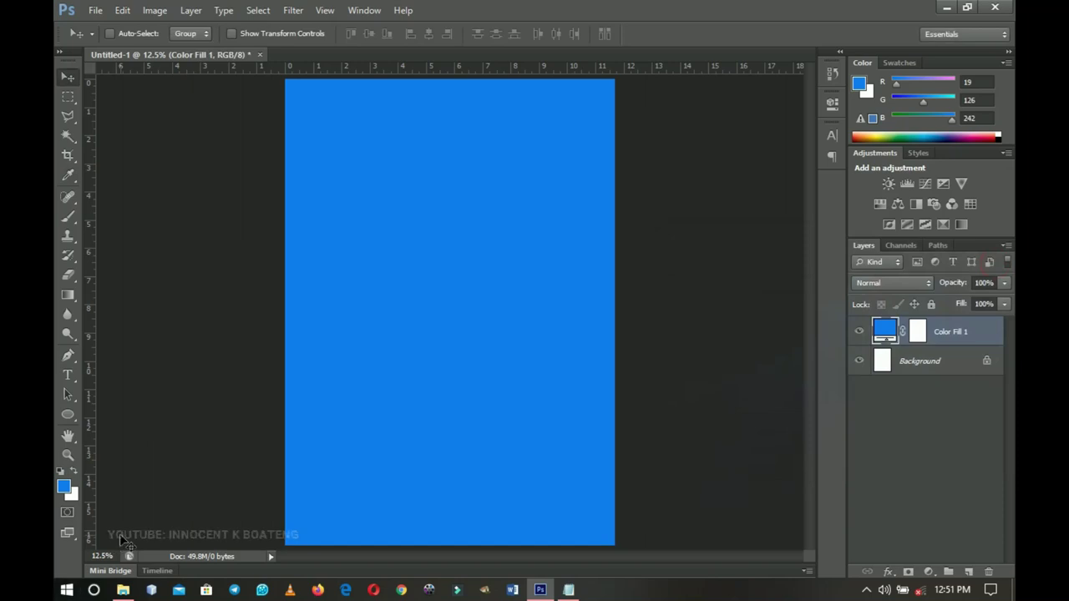
Add a horizontal guide at 47% and switch to the flyer images folder in File Explorer
click(325, 10)
click(372, 340)
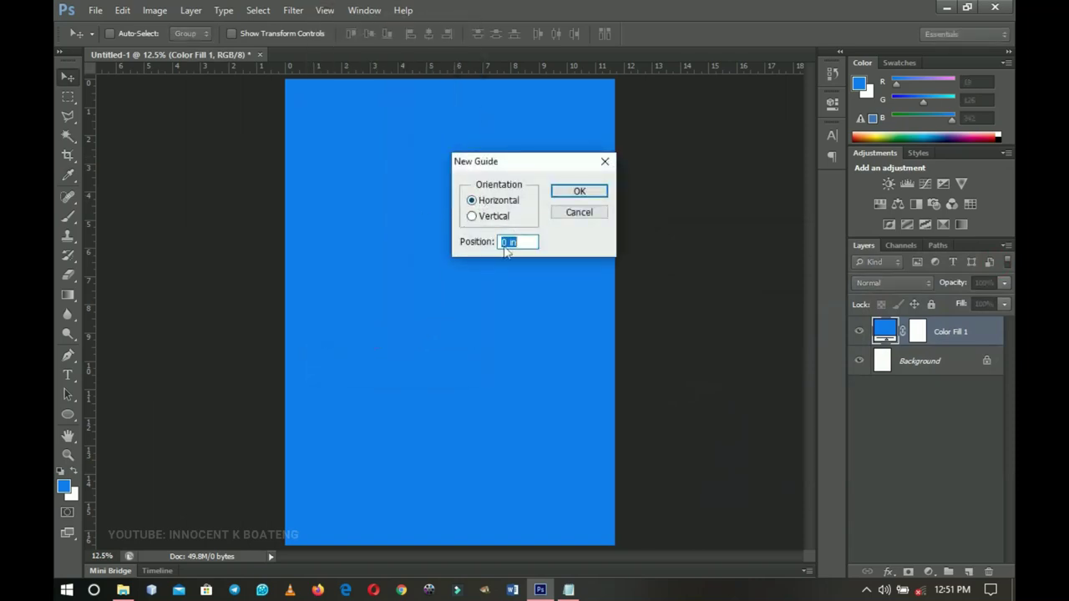
text(47%)
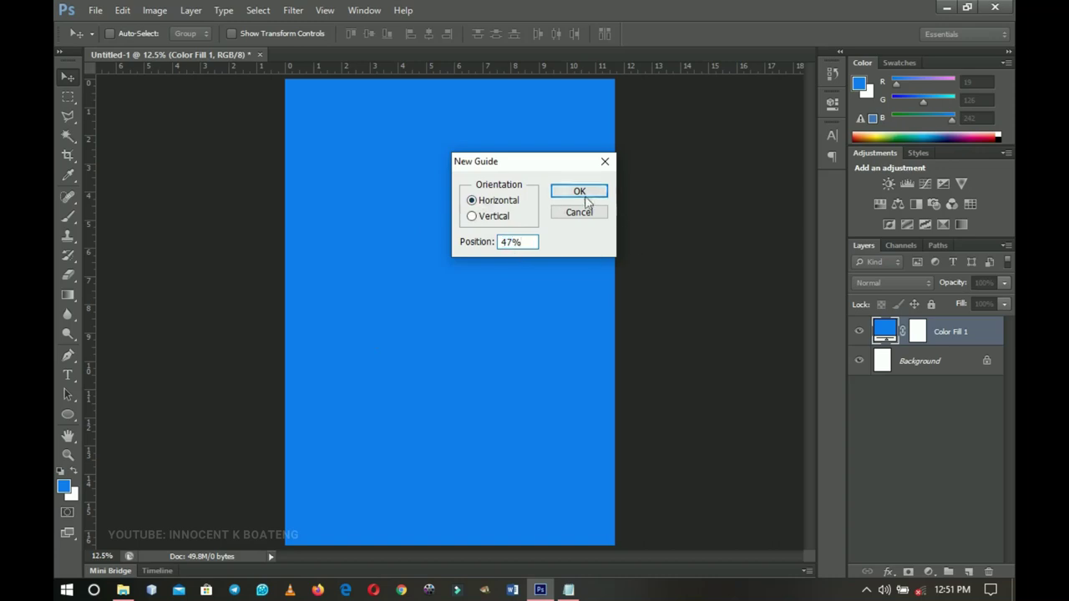
click(583, 194)
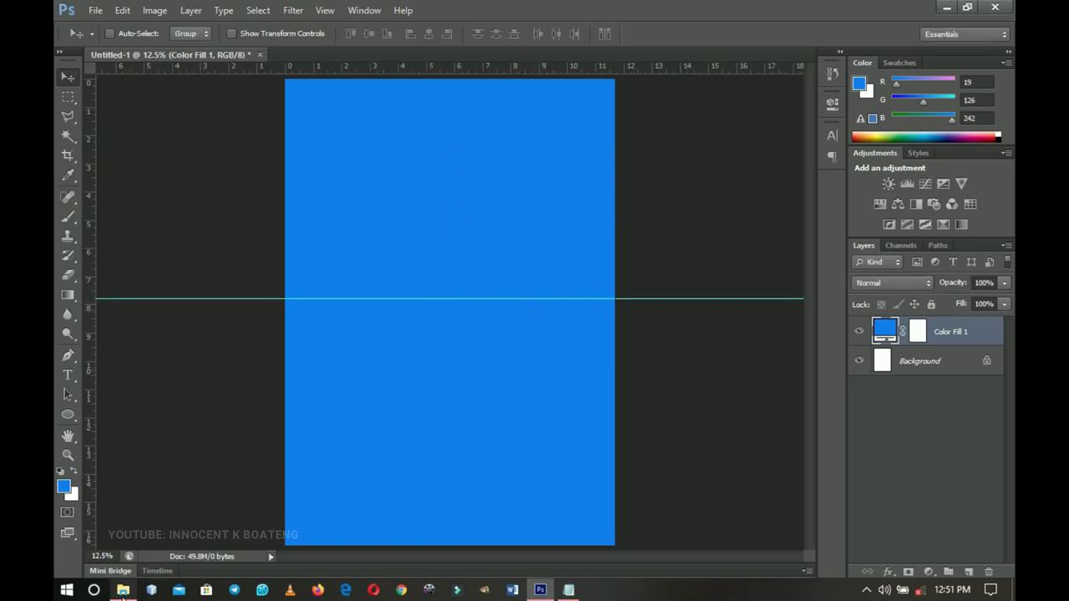
click(122, 589)
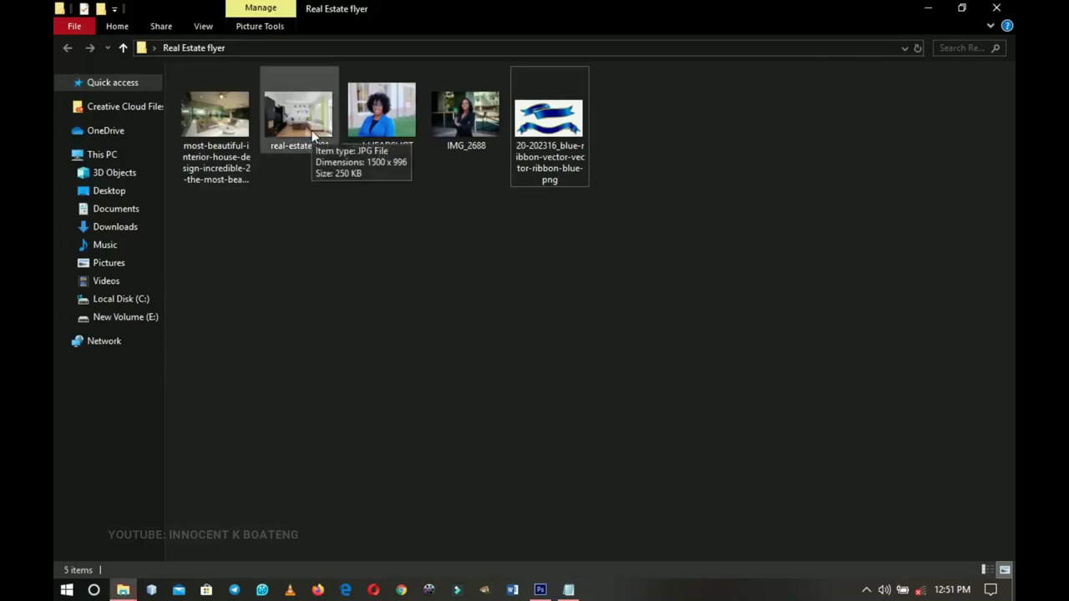
Browse the Real Estate flyer thumbnails and select the real-estate-001 photo
click(409, 153)
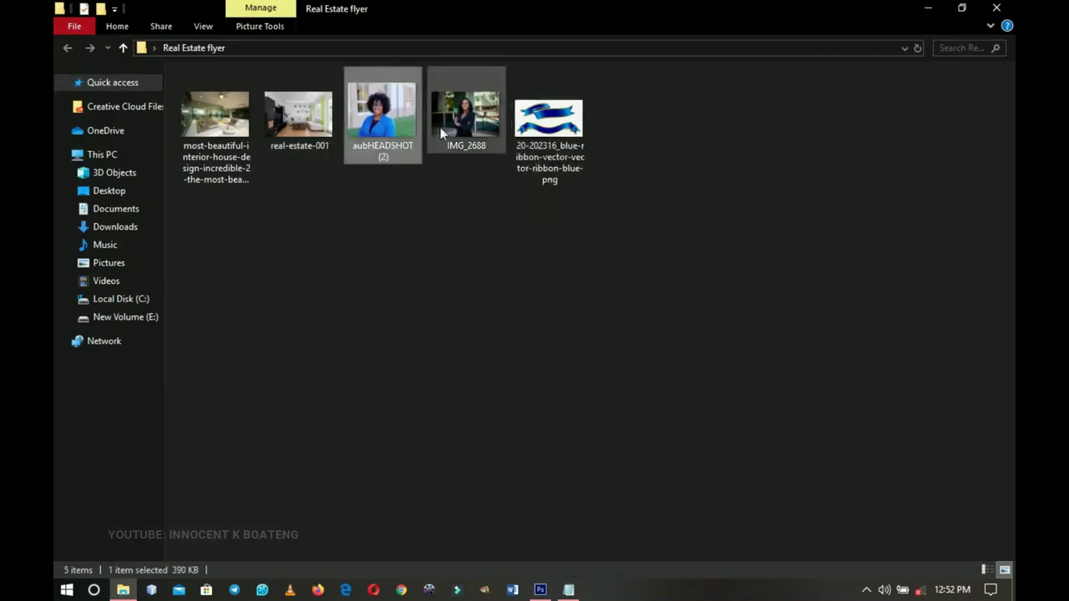
click(485, 126)
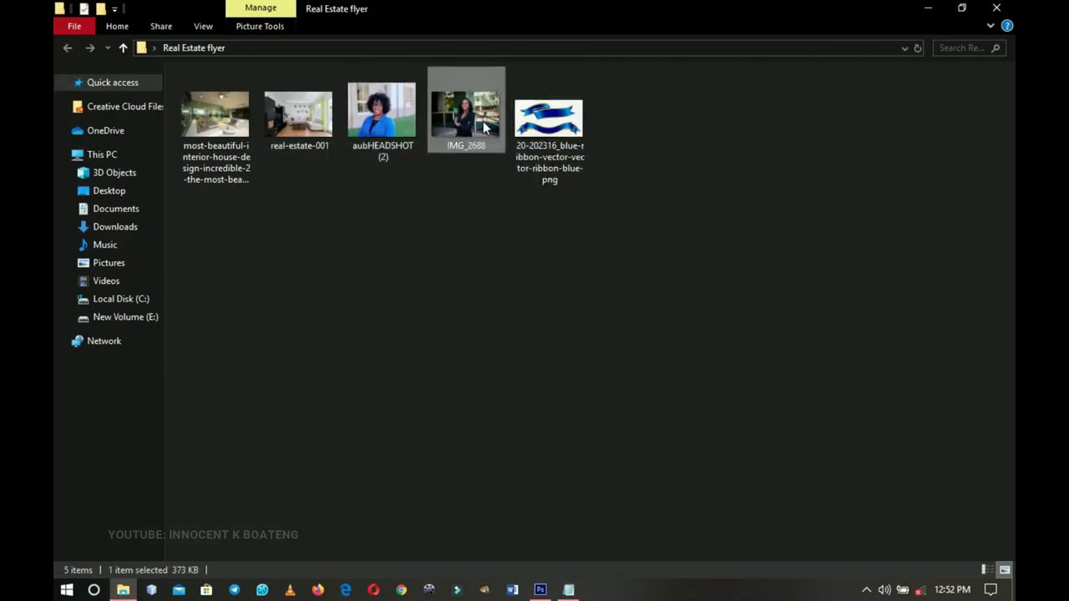
click(540, 157)
ctrl+click(310, 133)
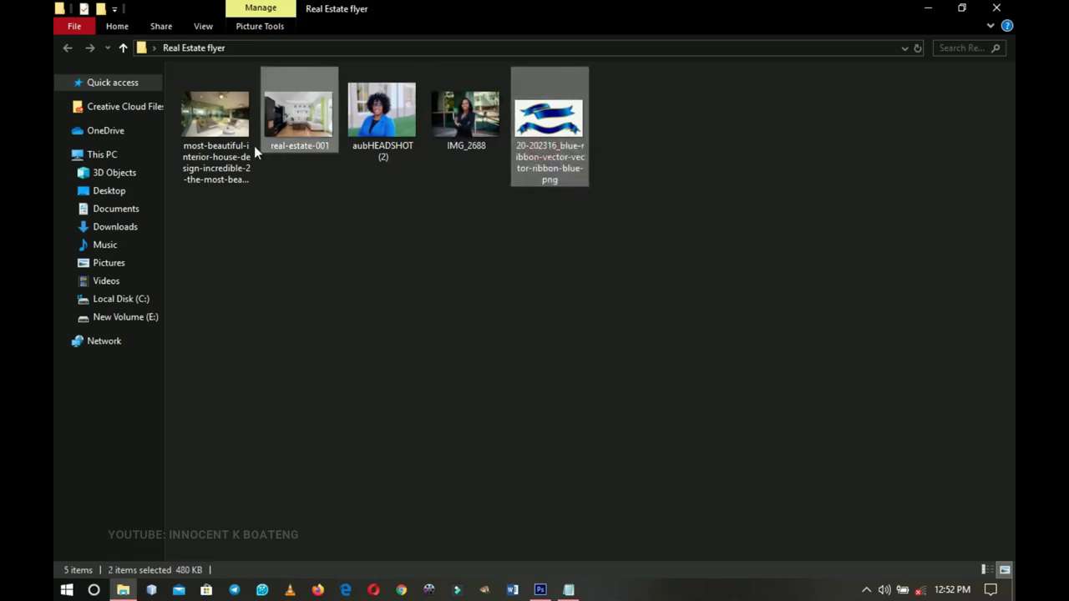
ctrl+click(249, 147)
click(286, 198)
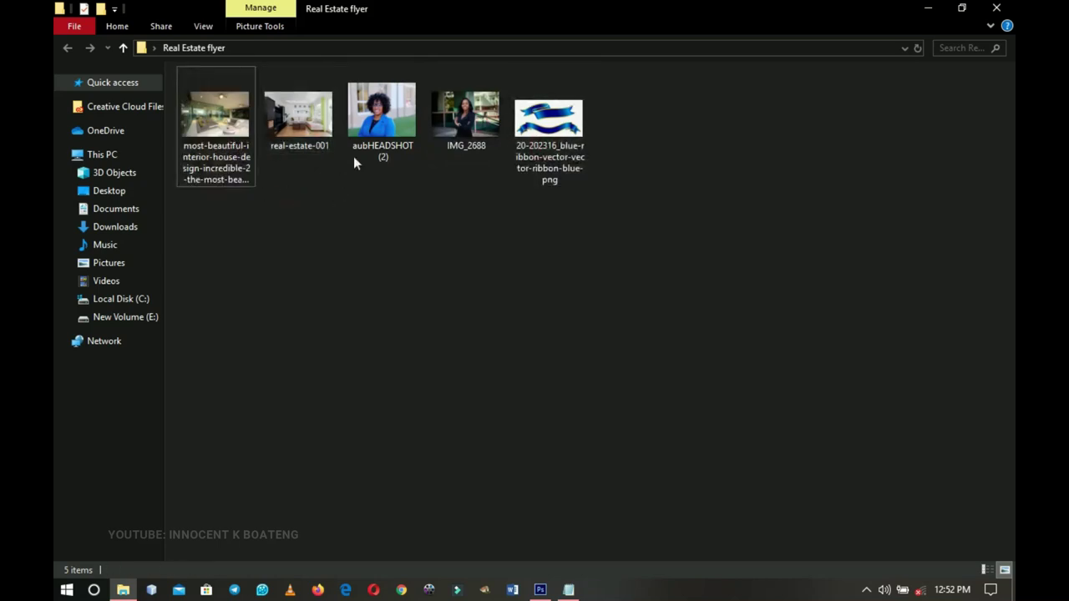
click(301, 128)
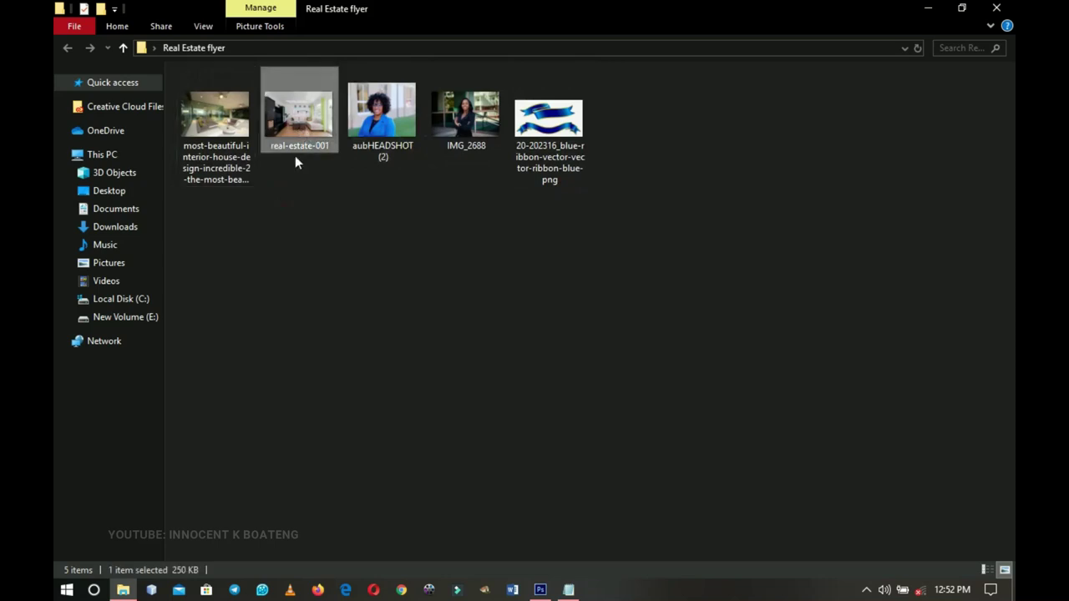
Place real-estate-001 into the flyer and move it up to the page top
drag(292, 135, 512, 484)
drag(489, 240, 514, 301)
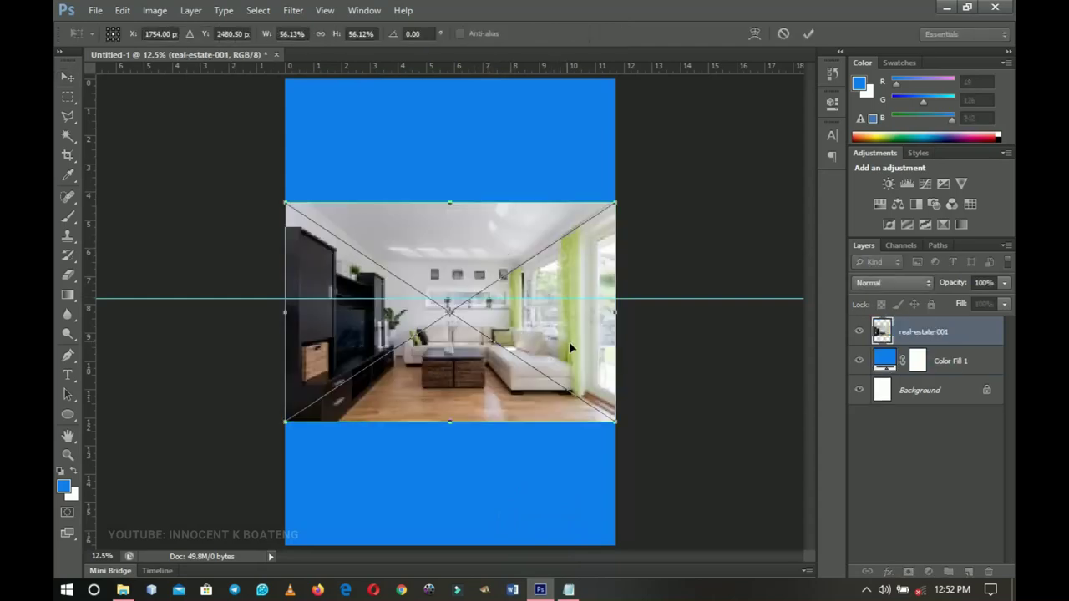
key(Return)
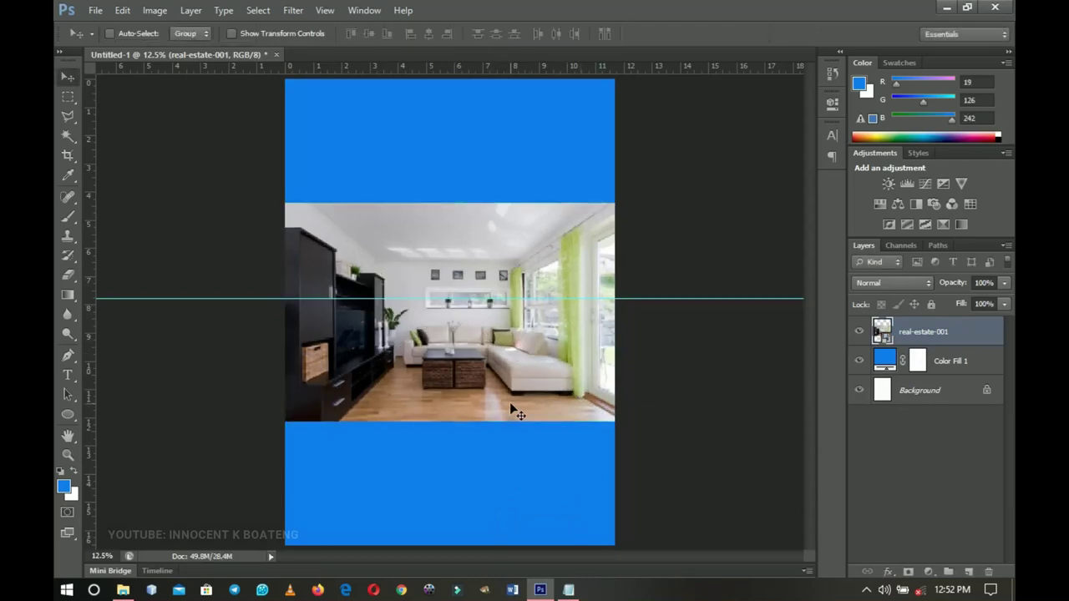
drag(510, 405, 498, 282)
Resize the living-room photo and nudge it so its bottom meets the blue panel
key(z)
click(390, 293)
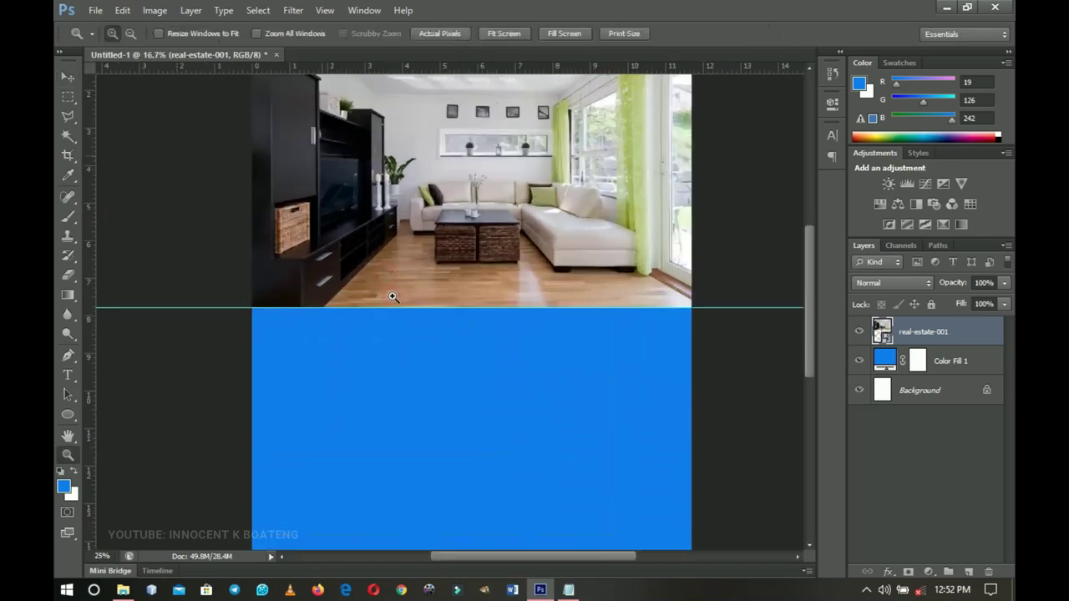
alt+click(428, 292)
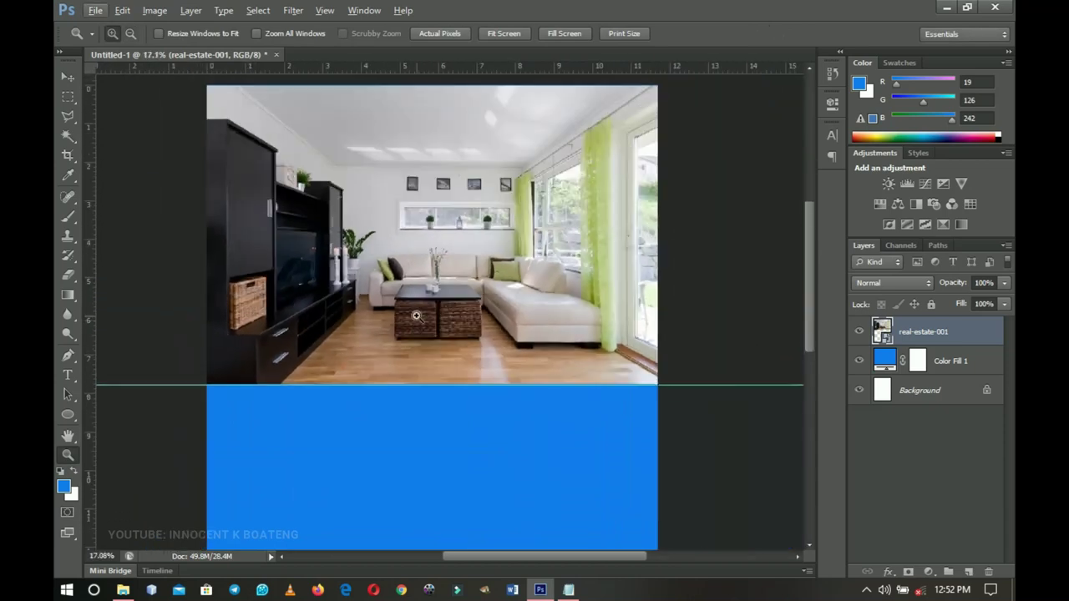
key(ctrl+t)
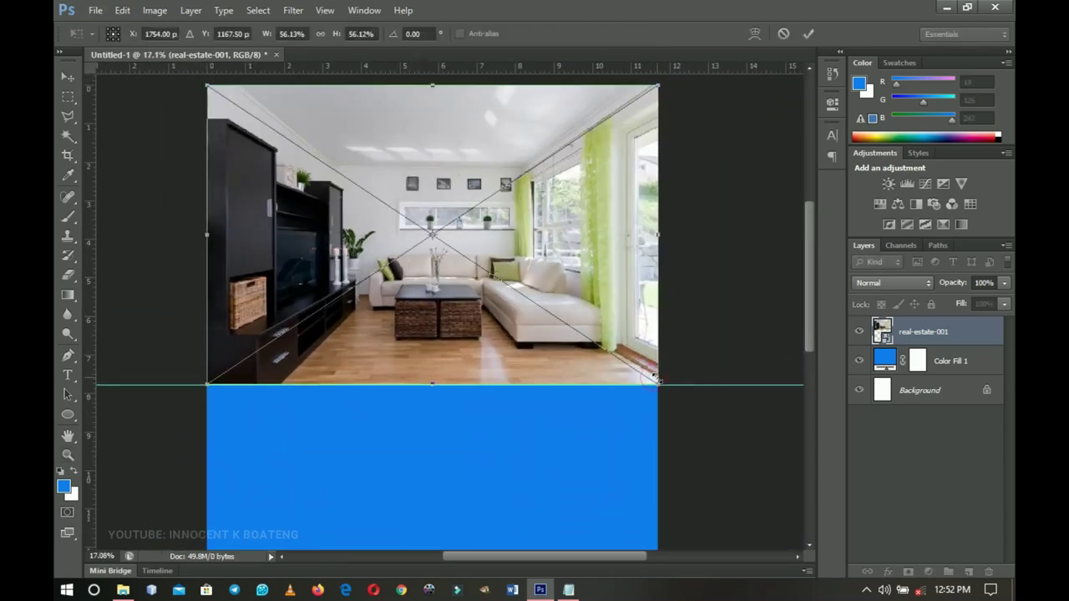
double_click(573, 346)
key(z)
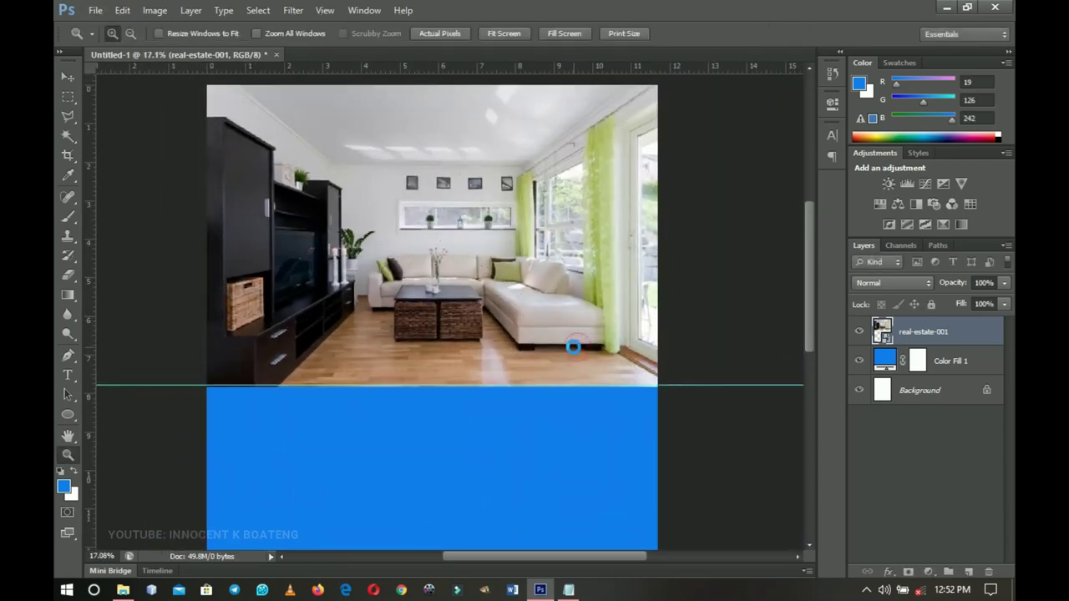
key(v)
key(shift+Up)
key(shift+Up)
key(shift+Up)
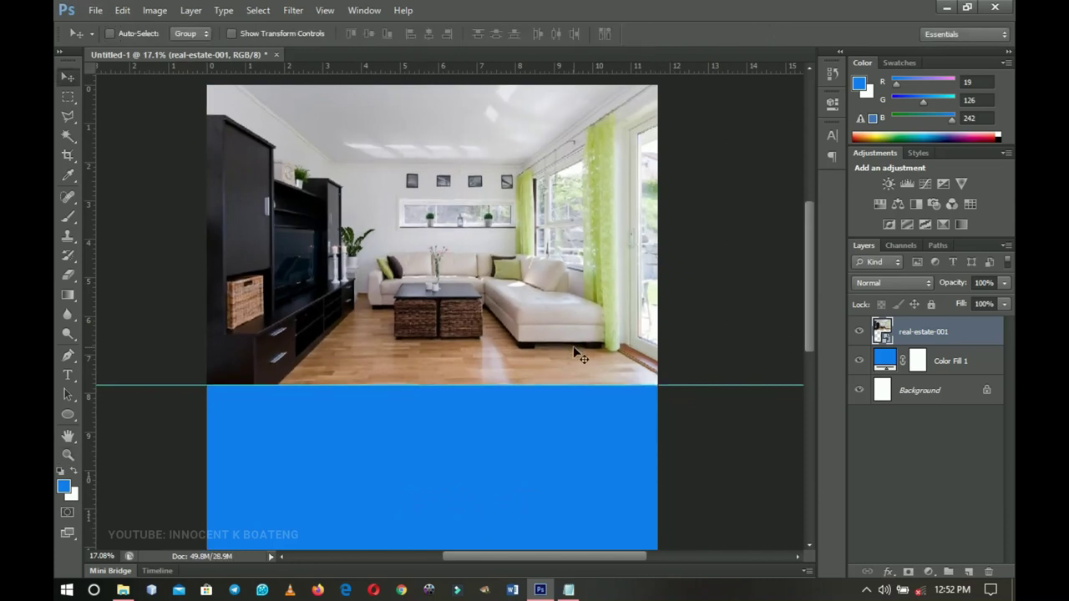
key(shift+Down)
key(shift+Down)
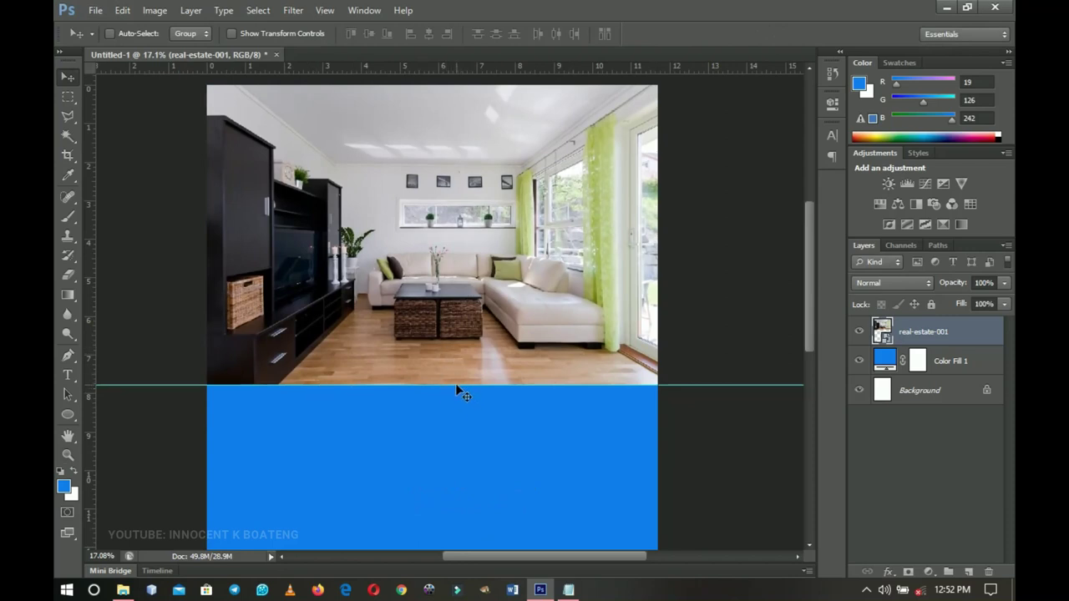
drag(456, 386, 479, 421)
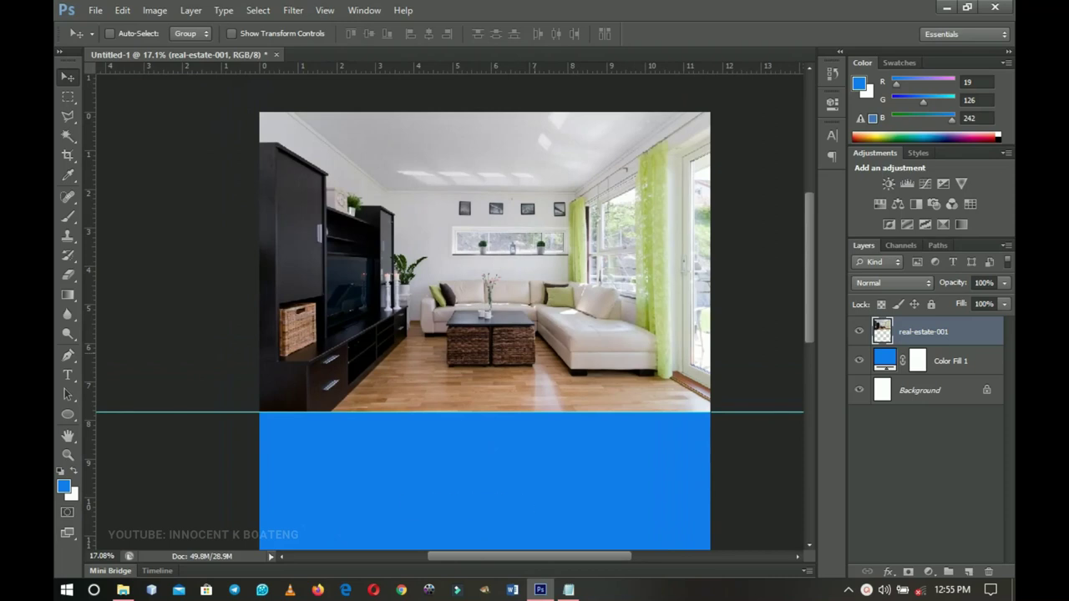
Apply a Levels adjustment to the photo, deepening its shadows slightly
key(ctrl+l)
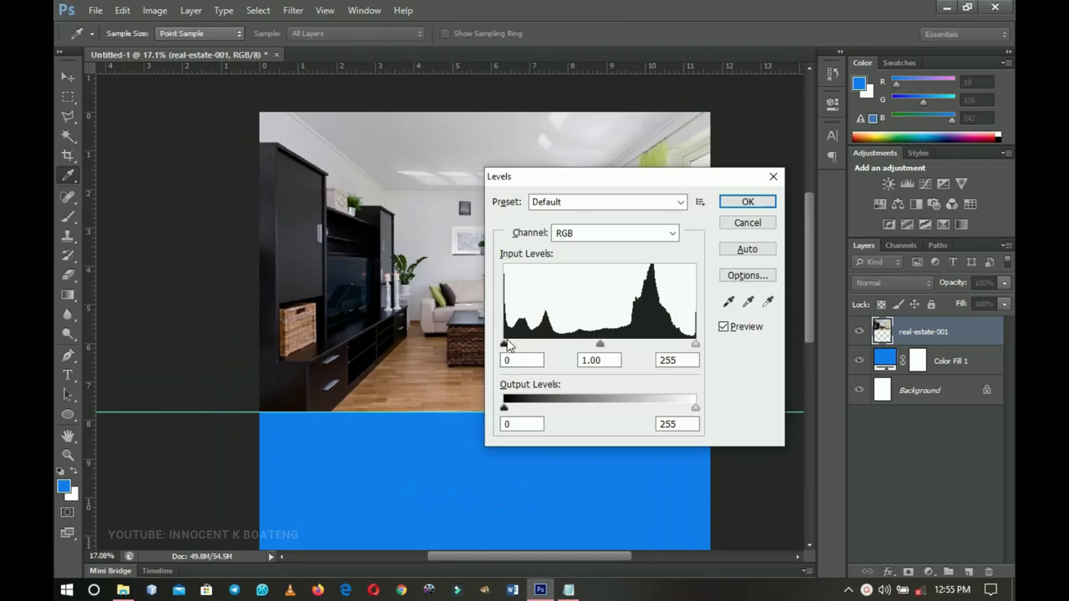
drag(507, 345, 513, 356)
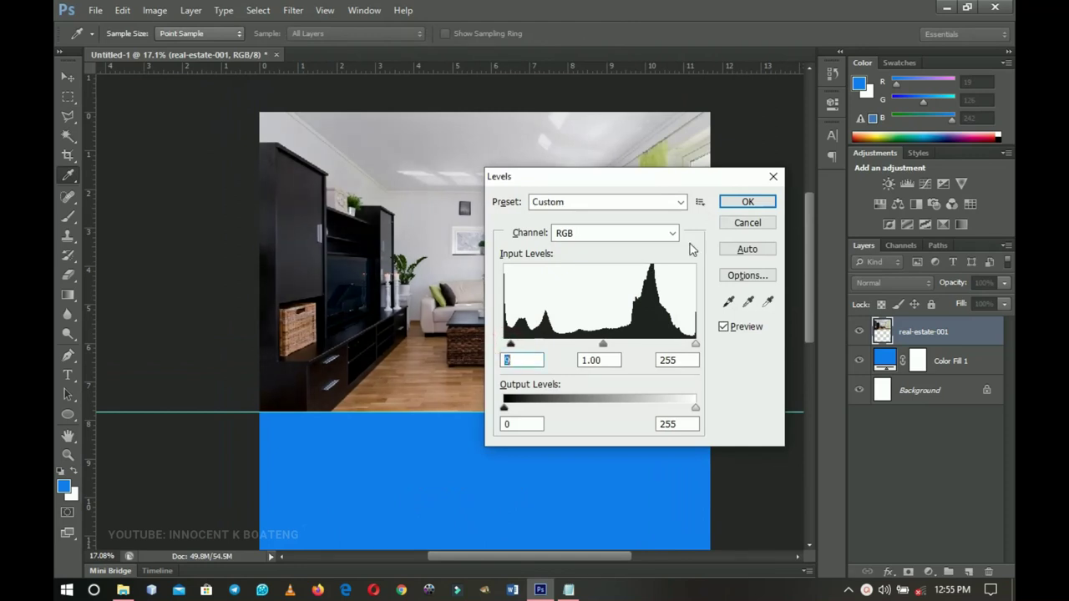
click(746, 201)
key(v)
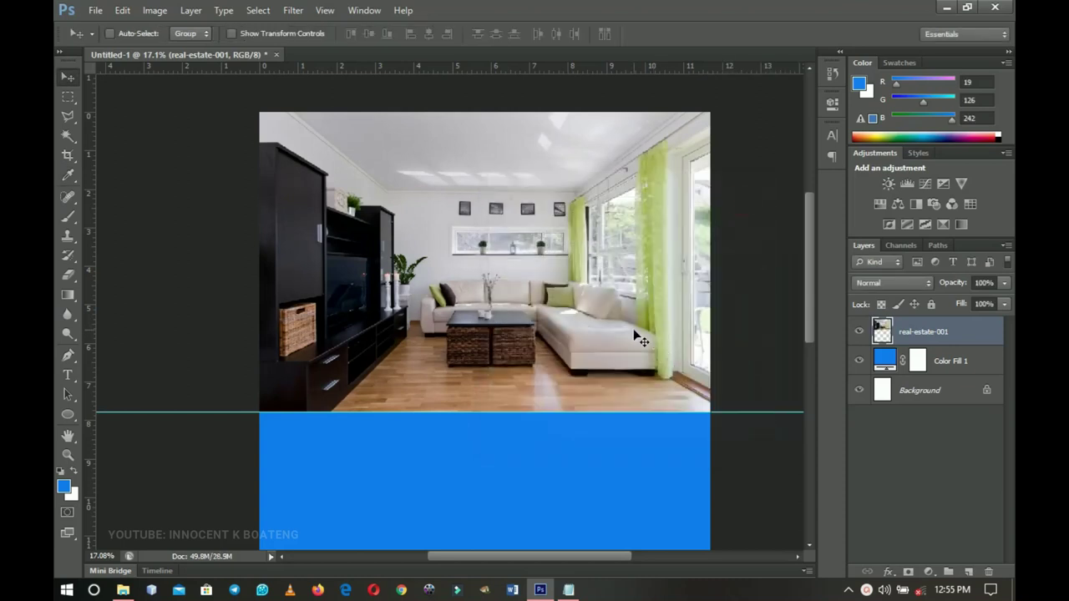
scroll(635, 335, down, 3)
scroll(635, 335, left, 2)
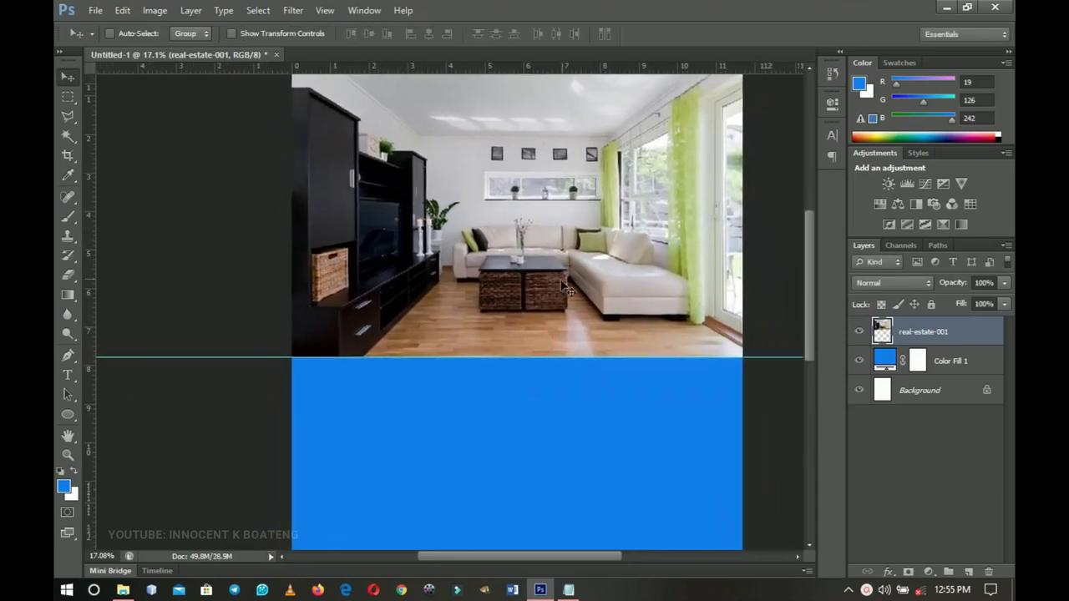
key(z)
right_click(535, 257)
Add a vertical guide at 4% of the page width
click(560, 269)
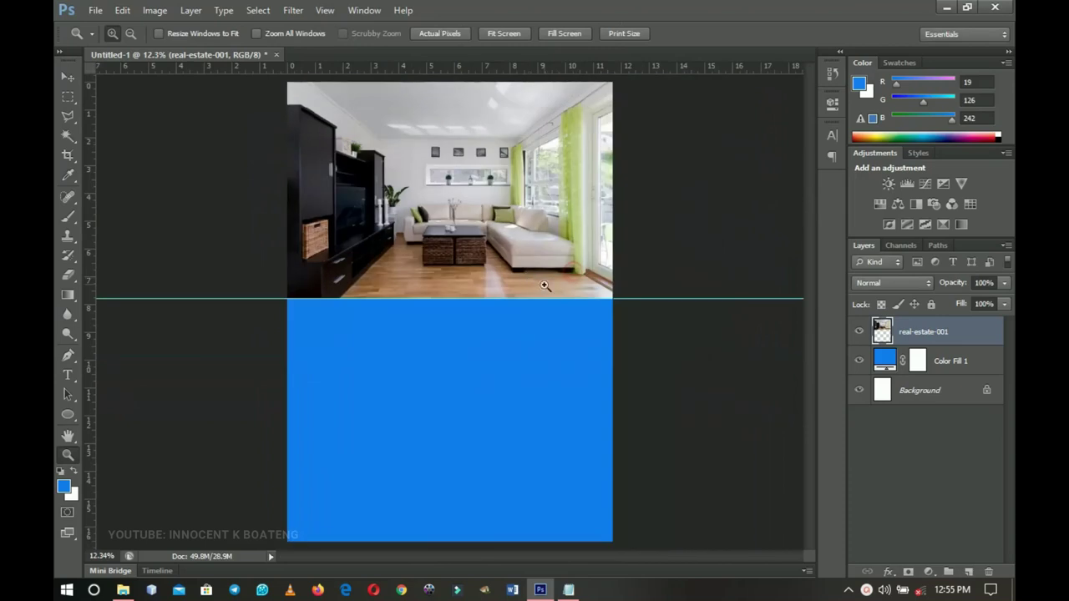
click(326, 10)
click(358, 339)
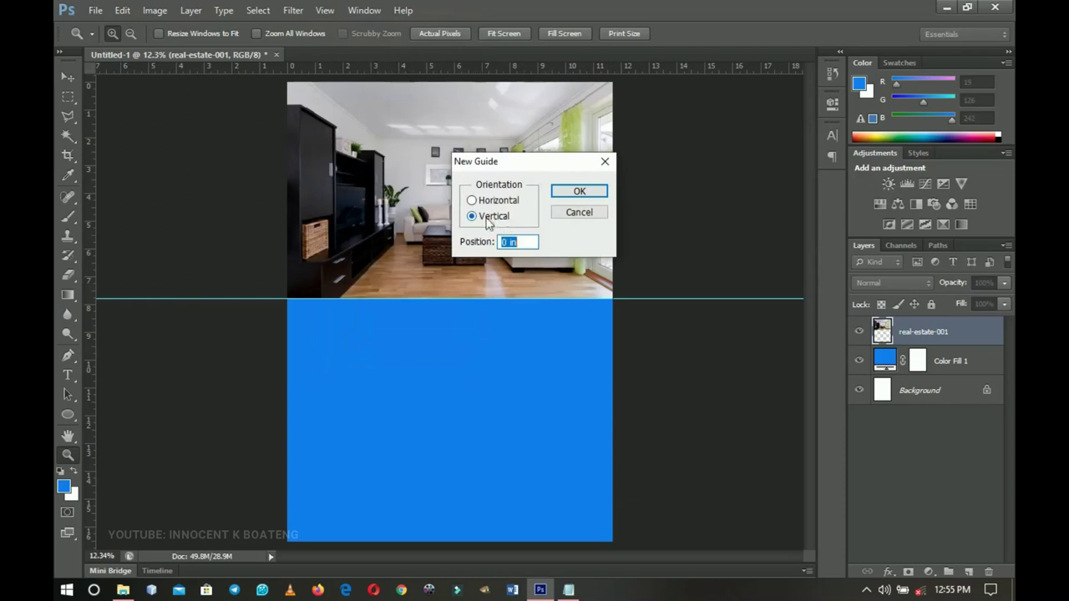
text(4%)
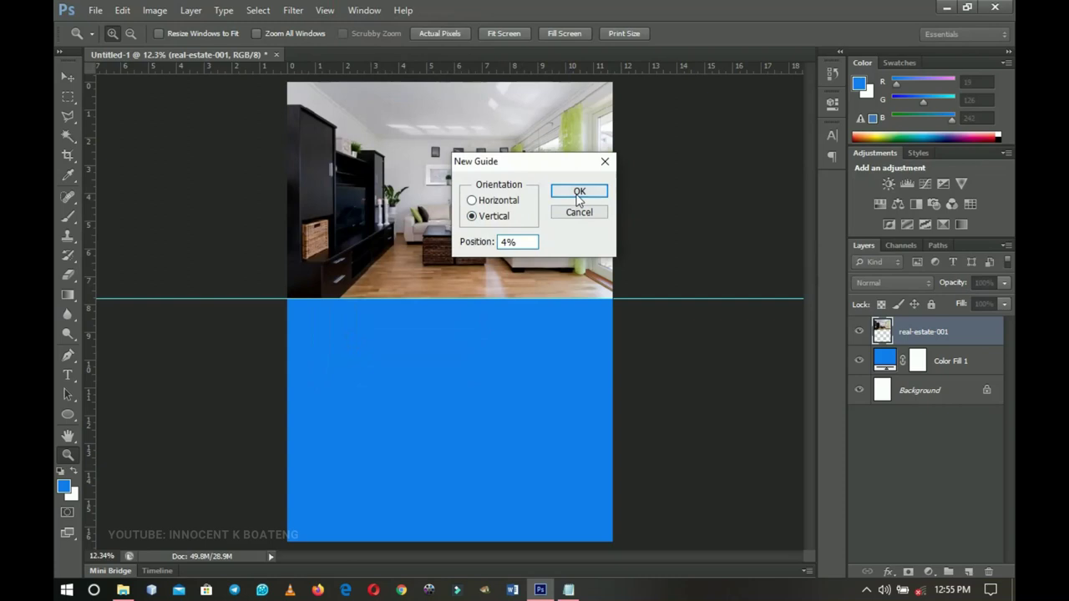
click(578, 193)
Add a second vertical guide at 96% of the page width
click(325, 10)
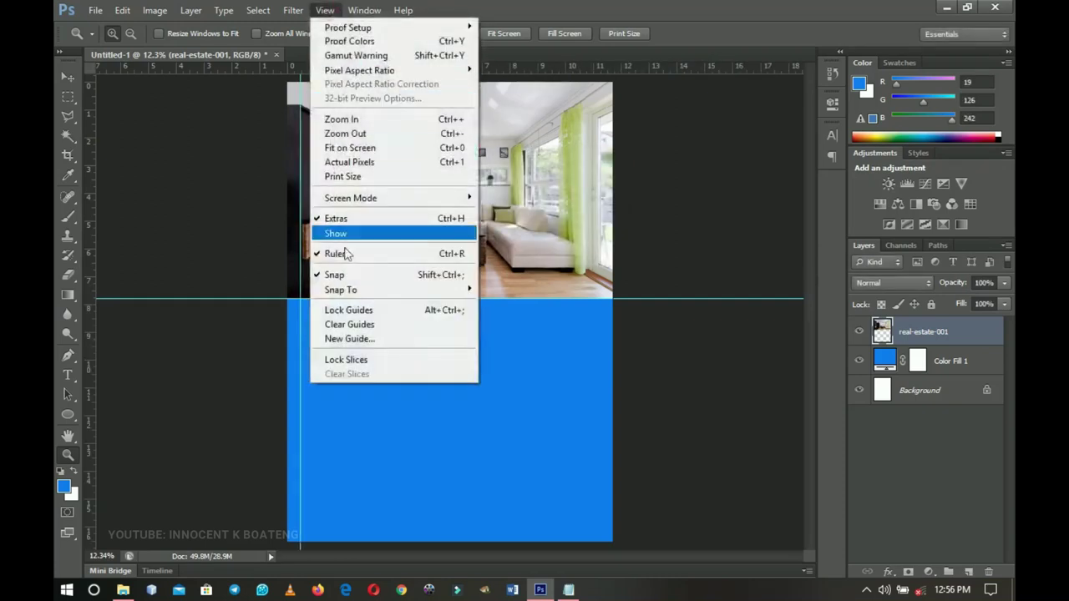
click(356, 337)
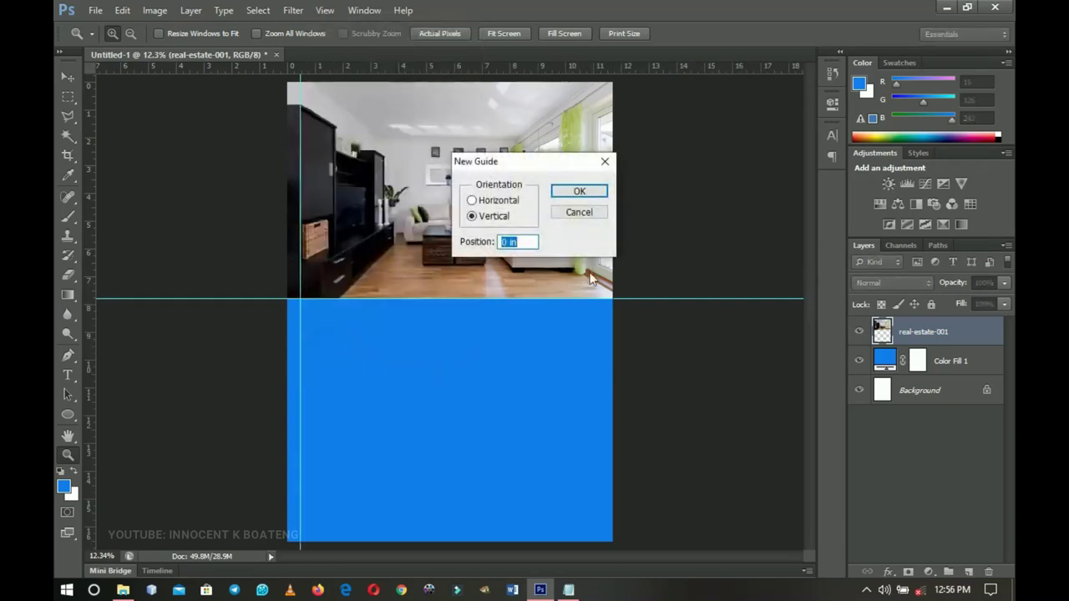
text(96%)
click(579, 193)
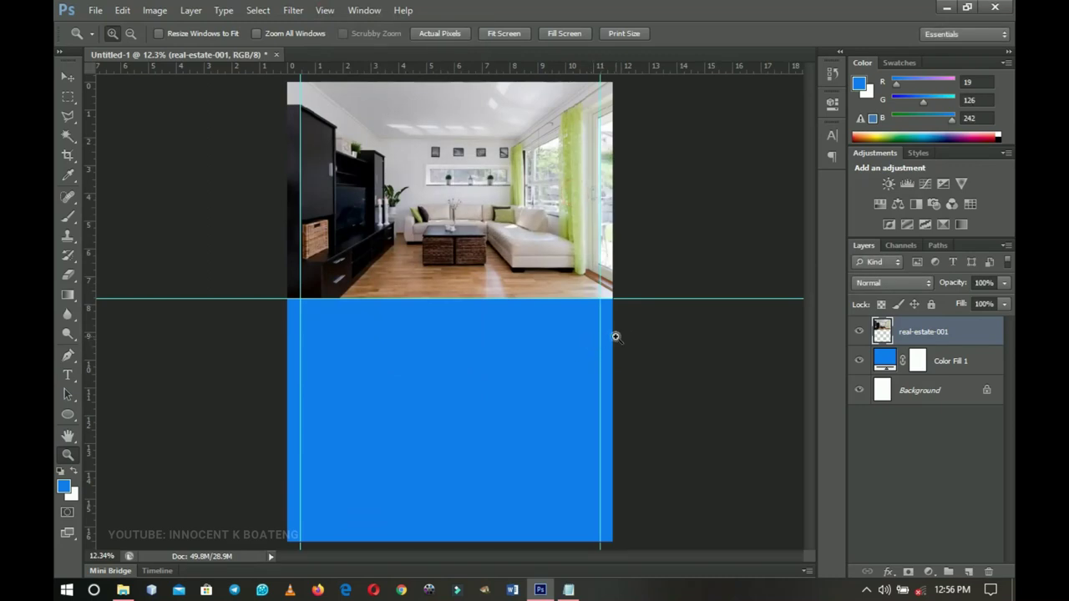
Zoom in to check the guides, then fit the whole flyer back on screen
click(605, 342)
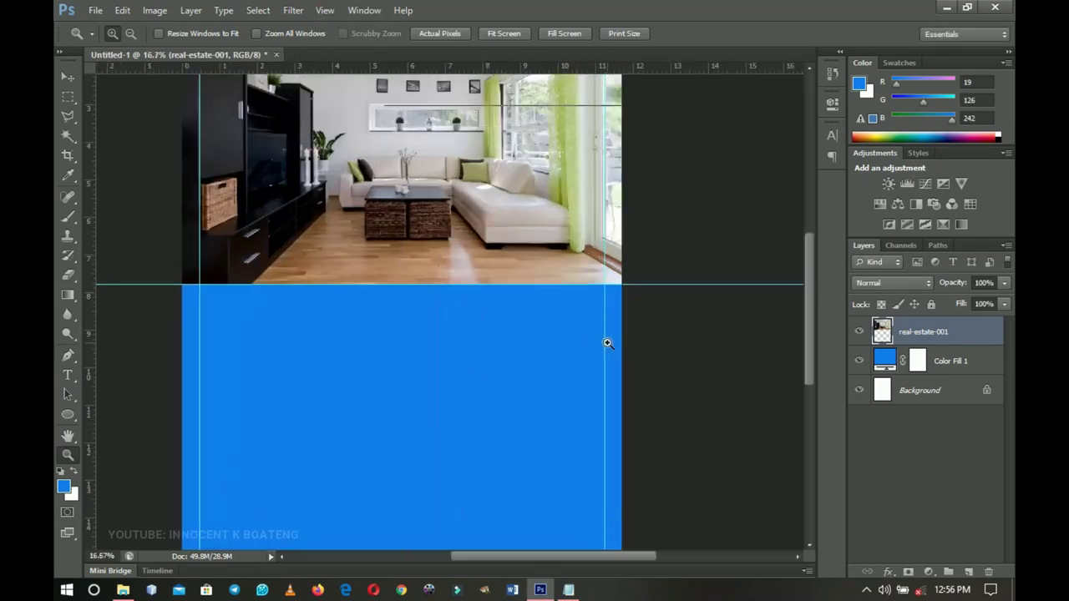
click(608, 342)
scroll(287, 298, left, 5)
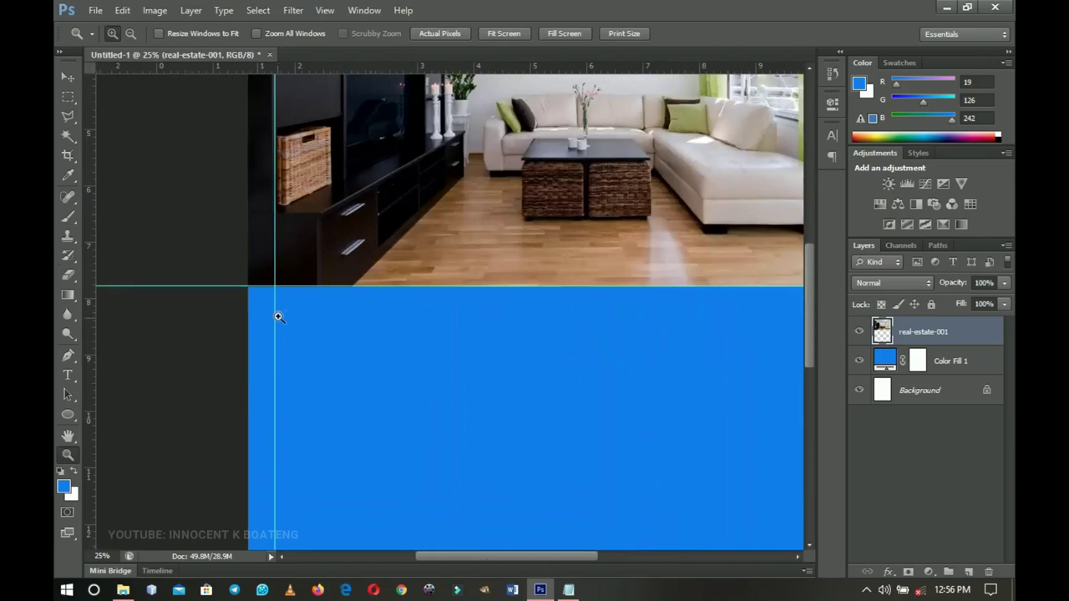
right_click(359, 294)
click(412, 309)
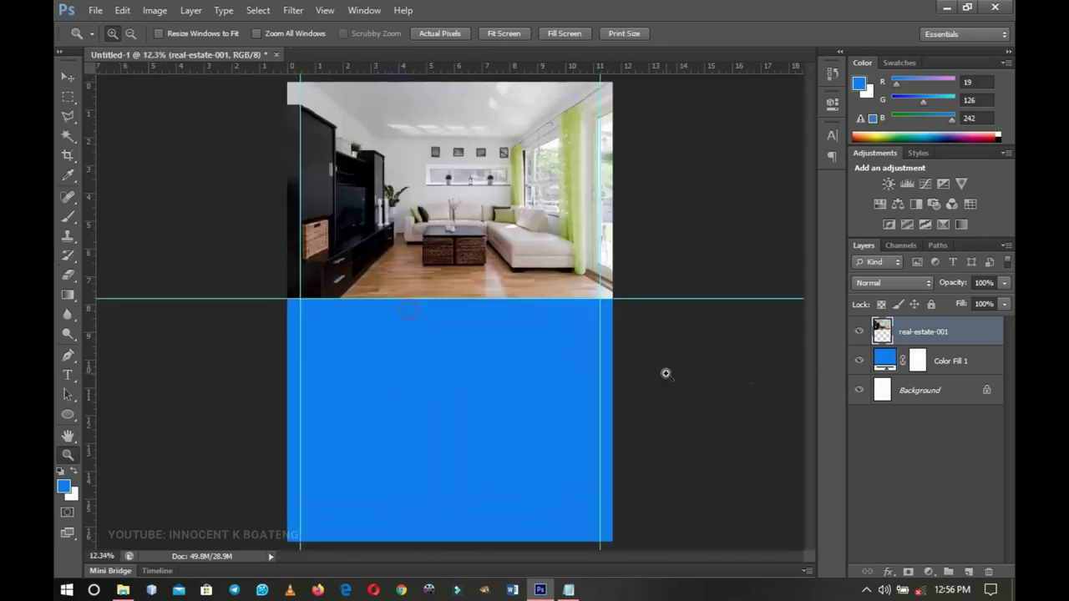
click(957, 365)
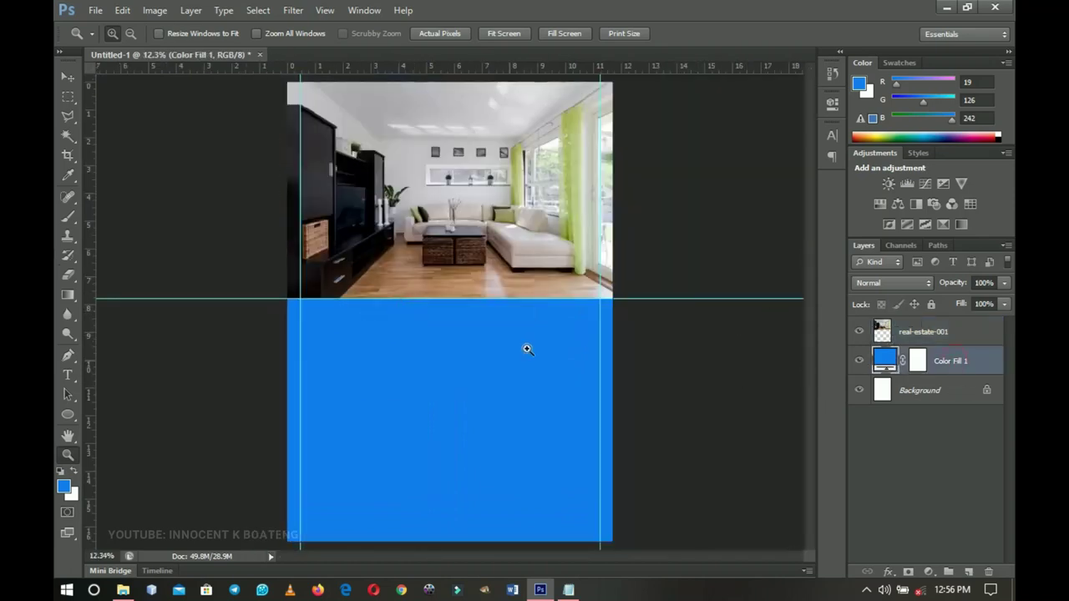
Bring the fourth interior photo into the flyer, scale it to about 136% and move it over the blue panel
click(123, 590)
click(448, 115)
drag(448, 114, 502, 430)
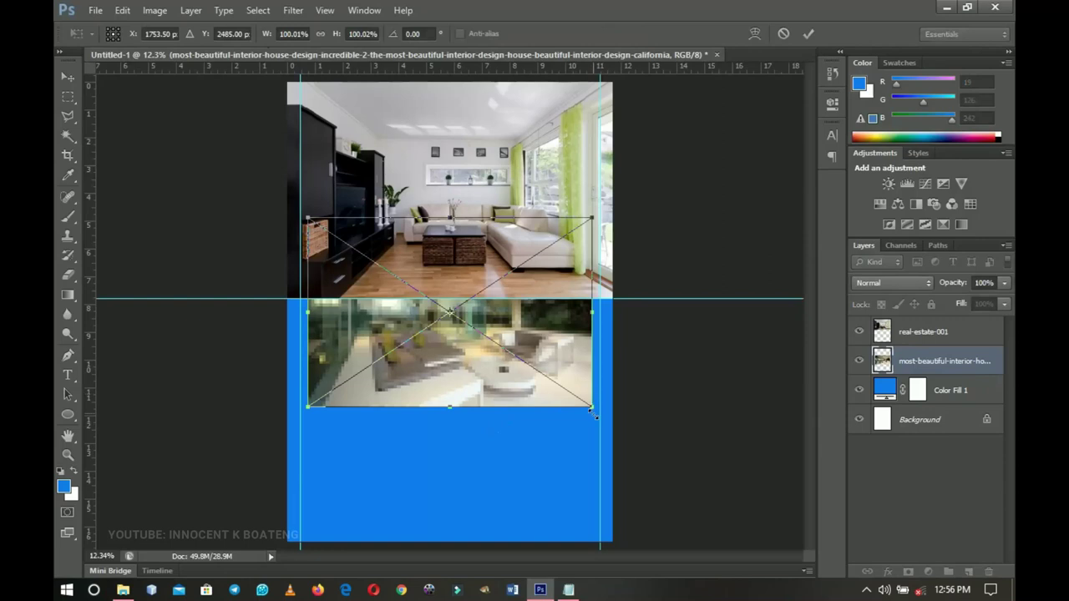
drag(593, 409, 628, 463)
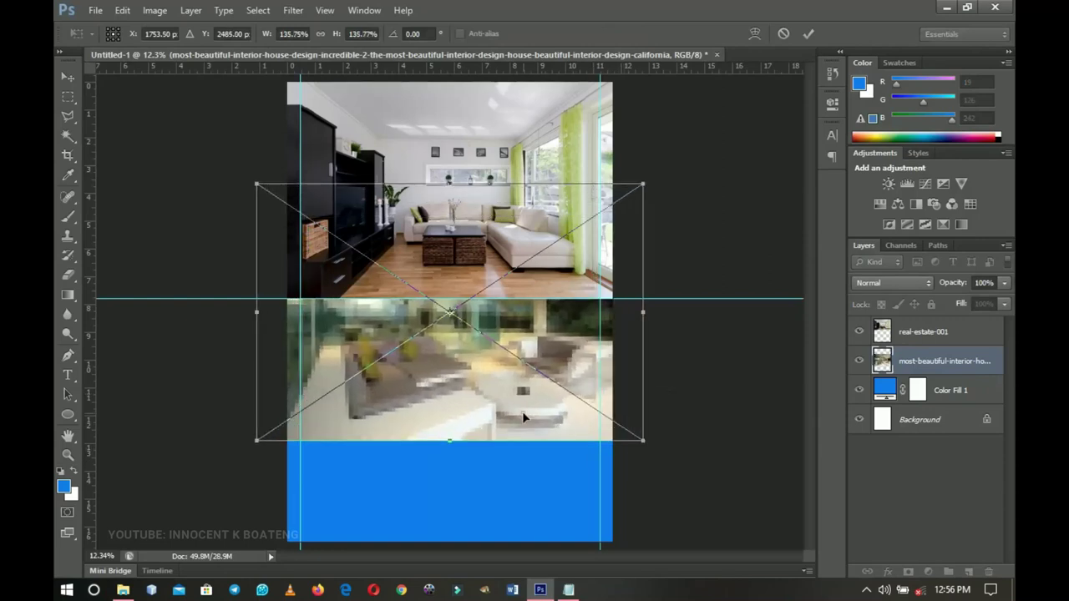
key(Return)
drag(513, 409, 510, 492)
Rasterize the photo layer and blend it with Overlay mode at 30% opacity
right_click(899, 371)
click(773, 206)
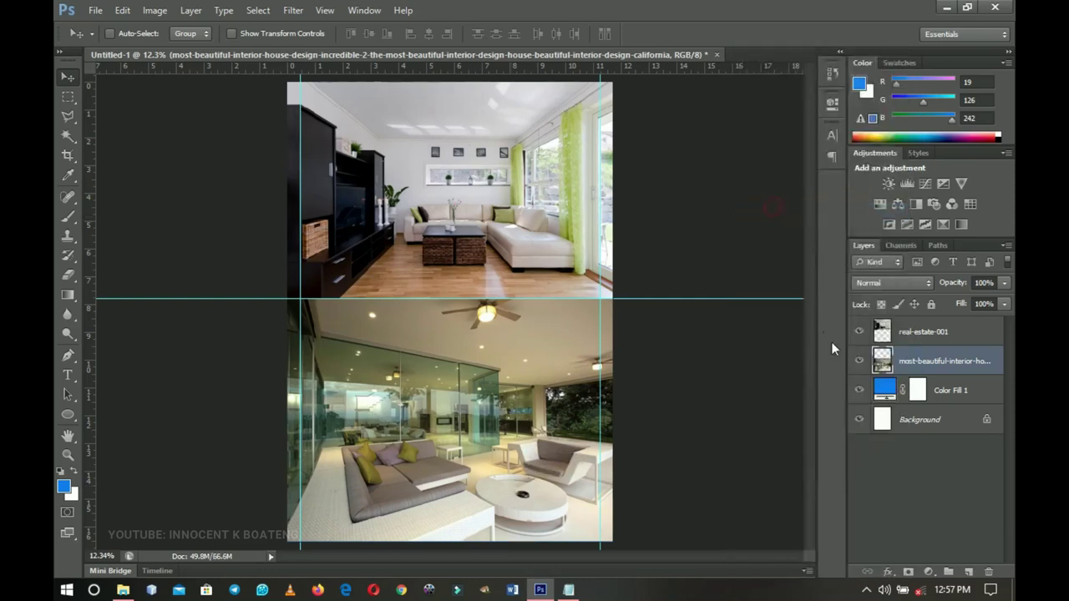
click(908, 286)
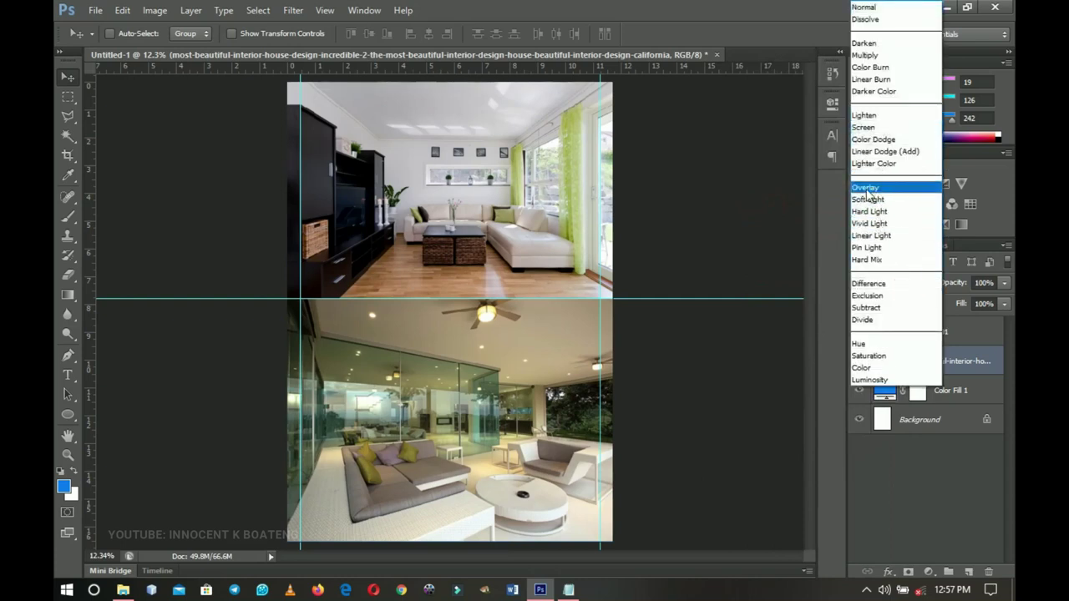
click(866, 187)
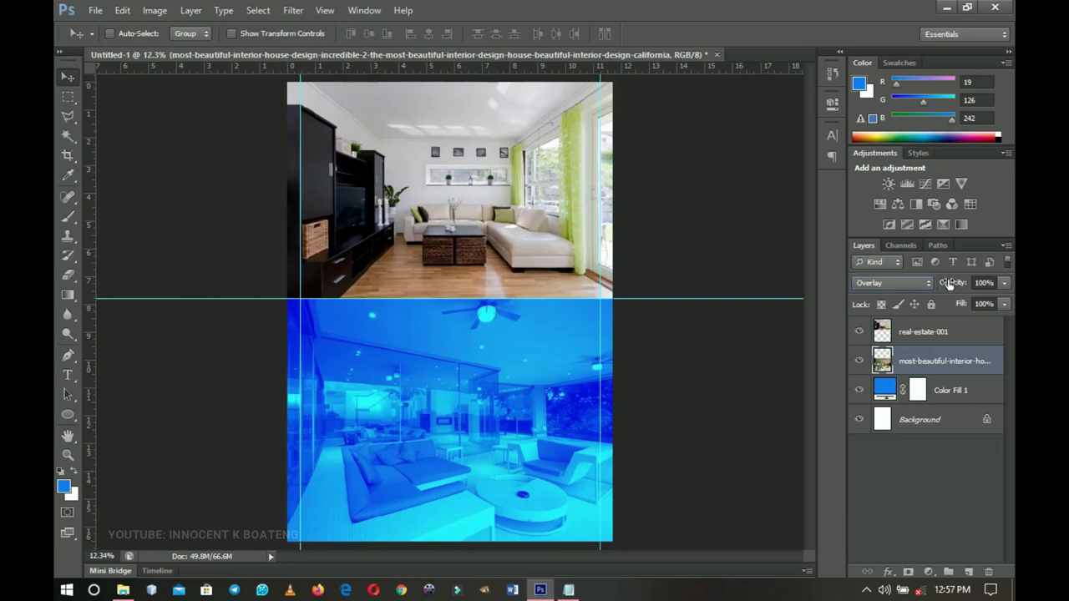
drag(936, 293, 898, 307)
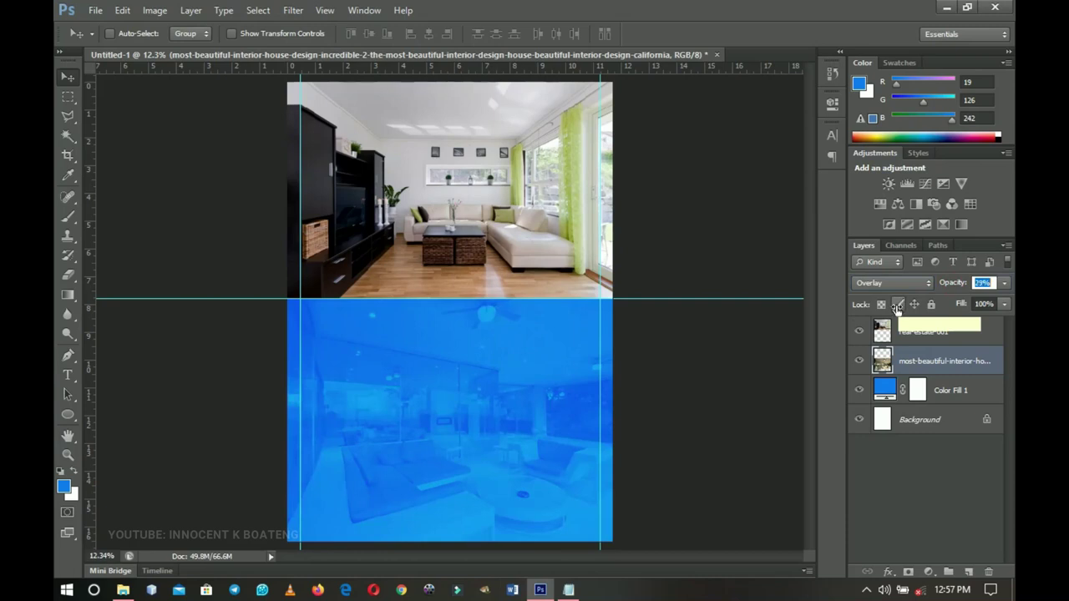
mouse_move(917, 301)
mouse_down()
mouse_move(994, 272)
mouse_move(909, 283)
mouse_up()
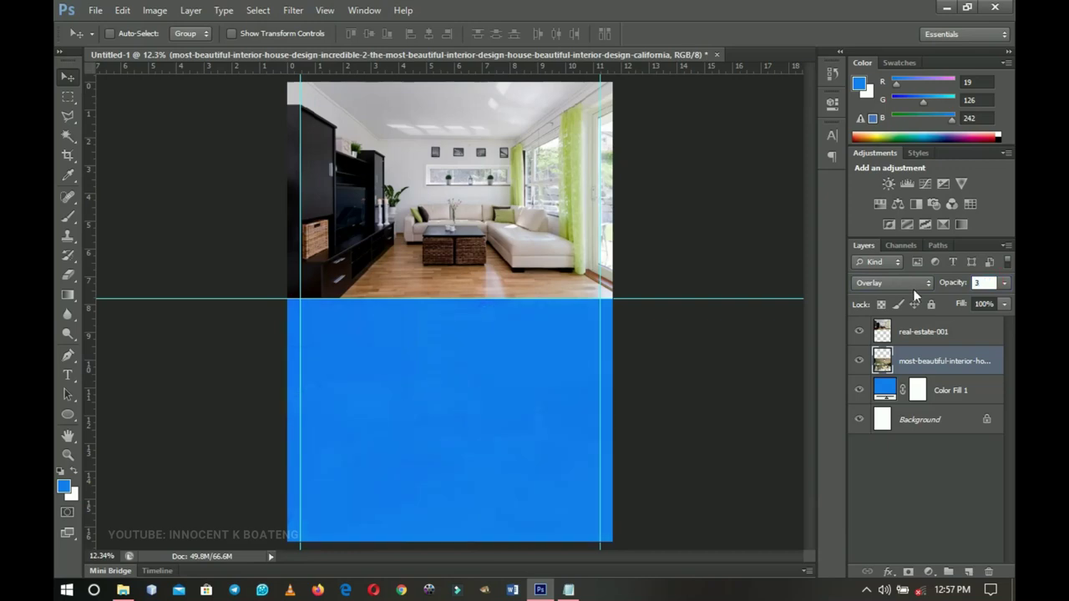
text(0)
key(Return)
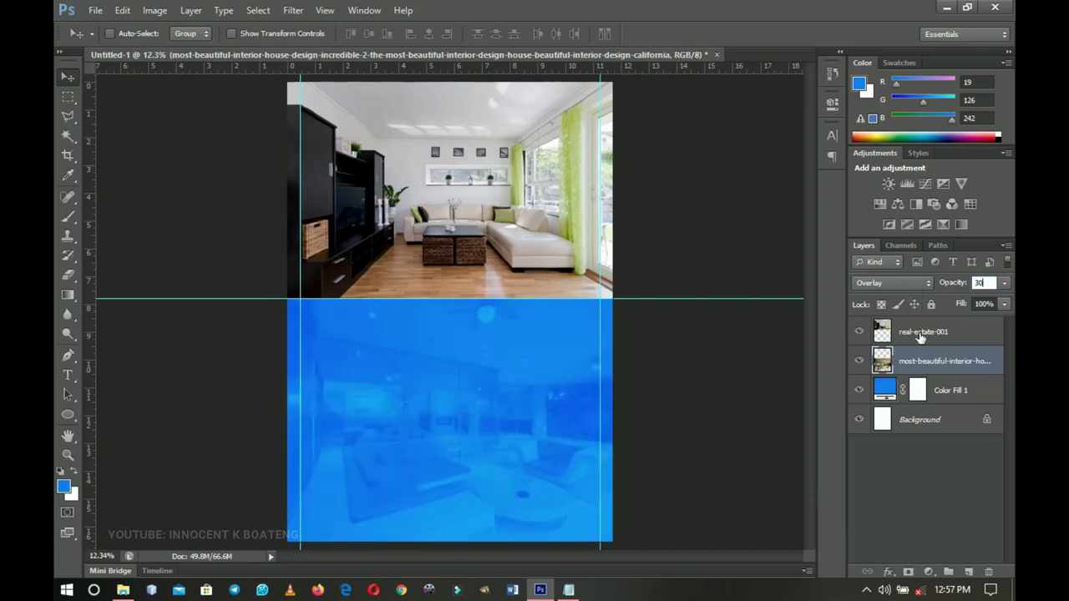
key(Return)
click(912, 335)
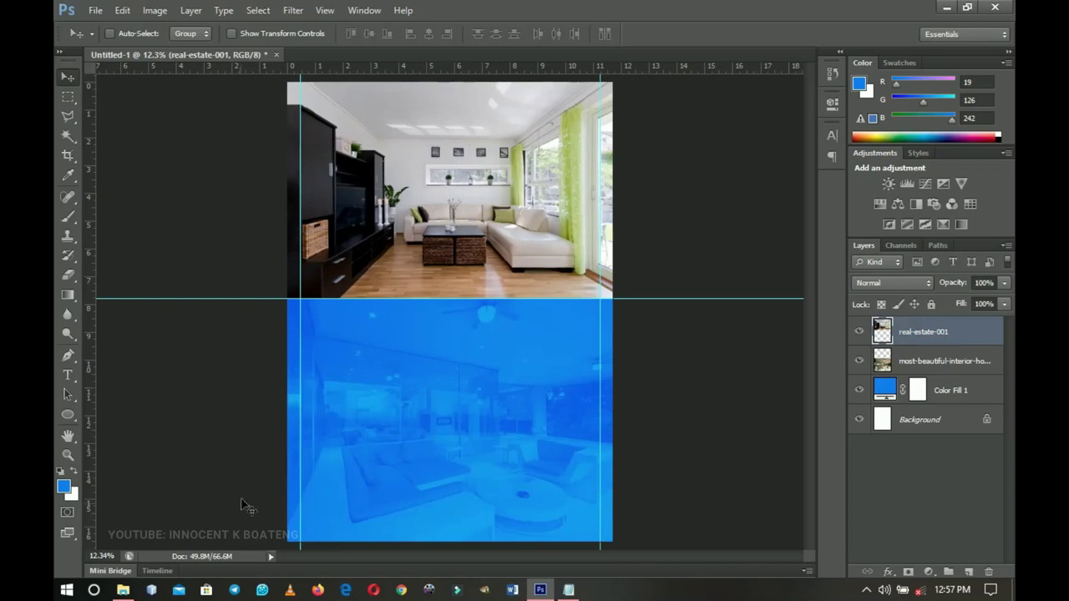
click(68, 416)
Draw a rounded rectangle with 150 px corner radius on the blue panel's upper left
right_click(68, 416)
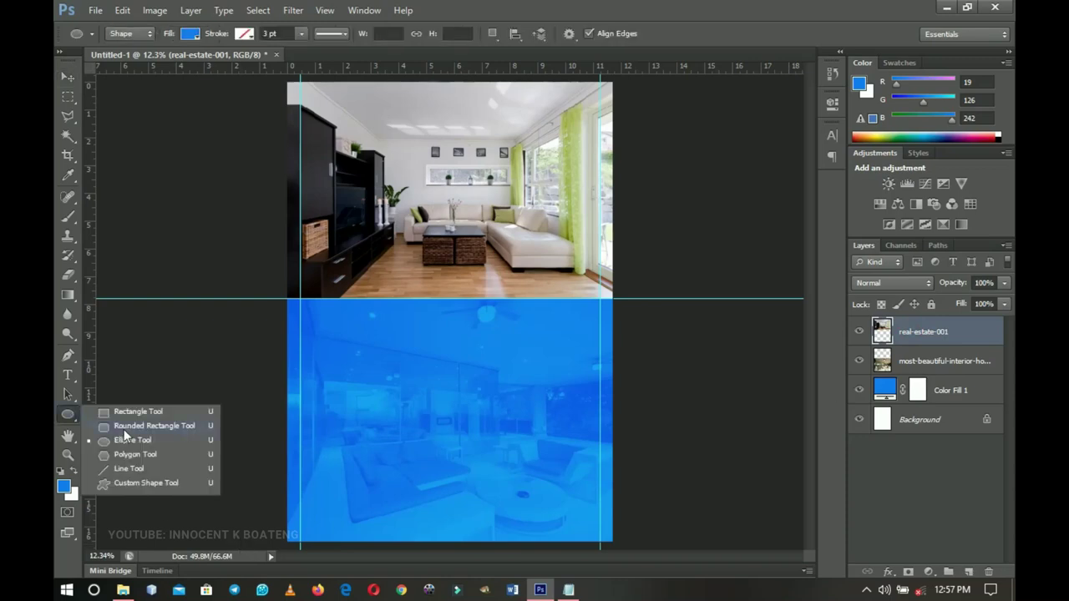
click(130, 427)
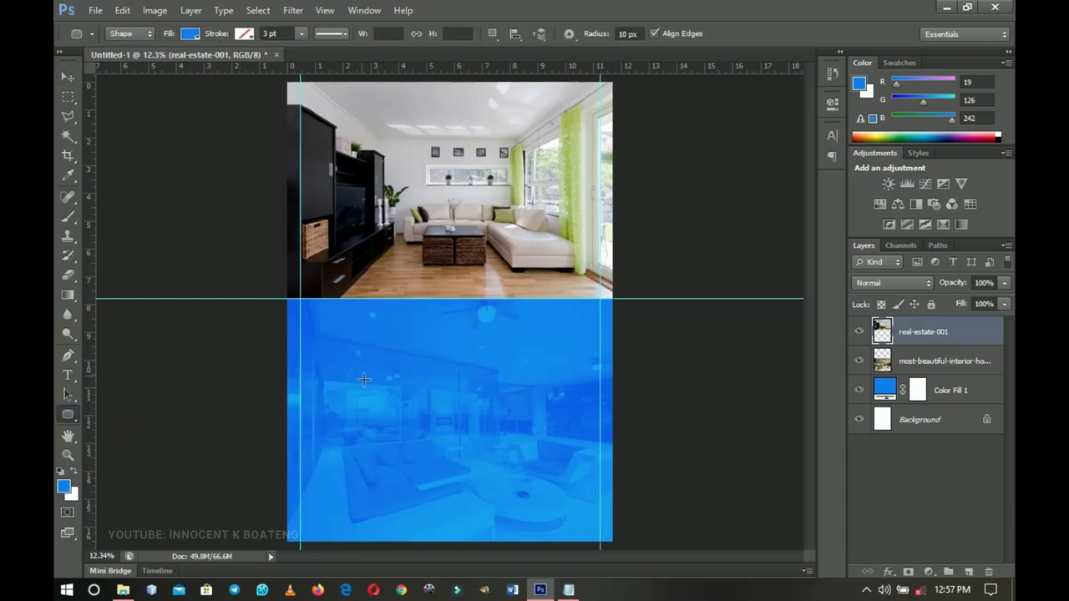
drag(345, 326, 444, 467)
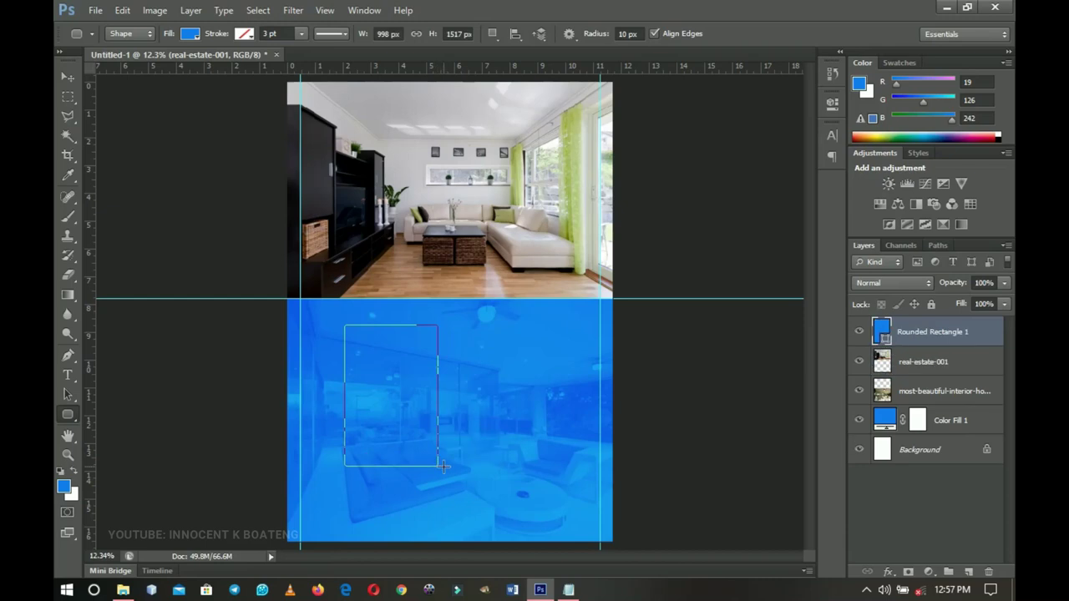
key(ctrl+z)
click(642, 34)
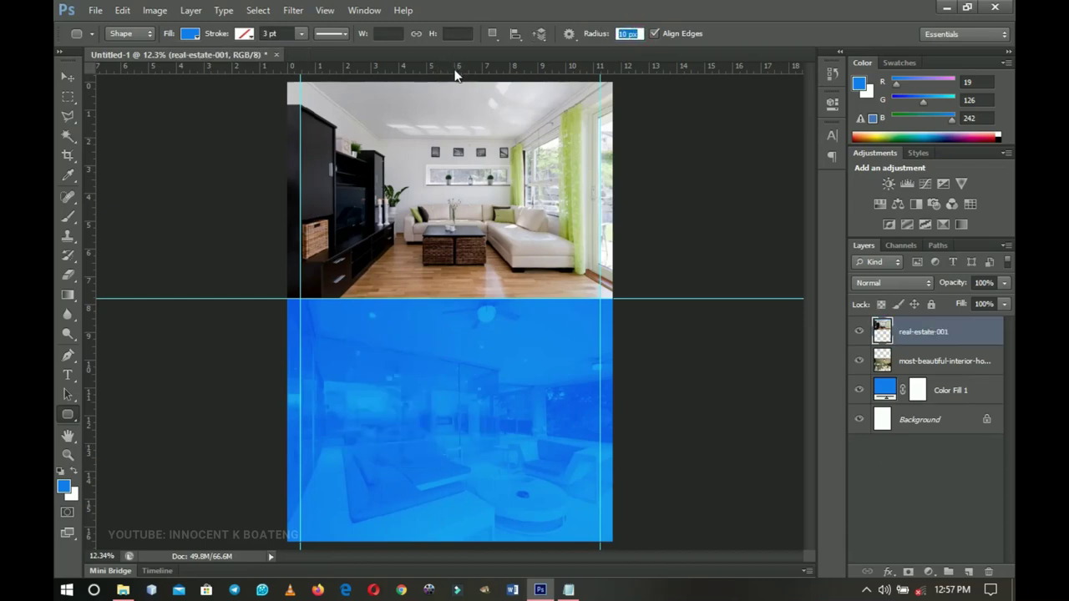
text(150)
key(Return)
drag(355, 319, 442, 416)
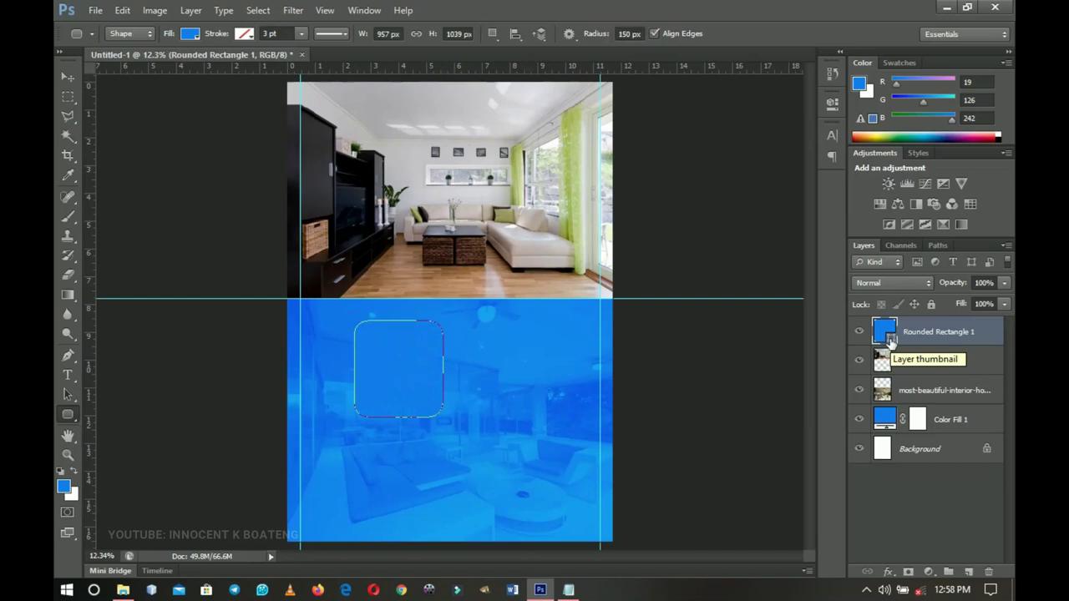
Fill the rounded rectangle white and stretch it about 11% taller
double_click(890, 340)
drag(726, 344, 658, 262)
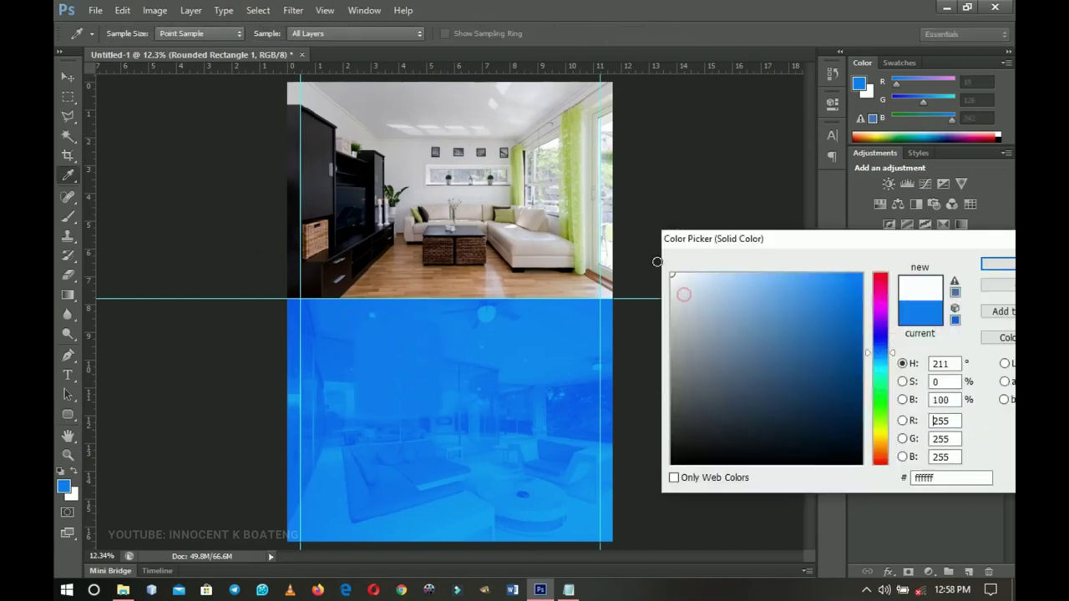
click(995, 263)
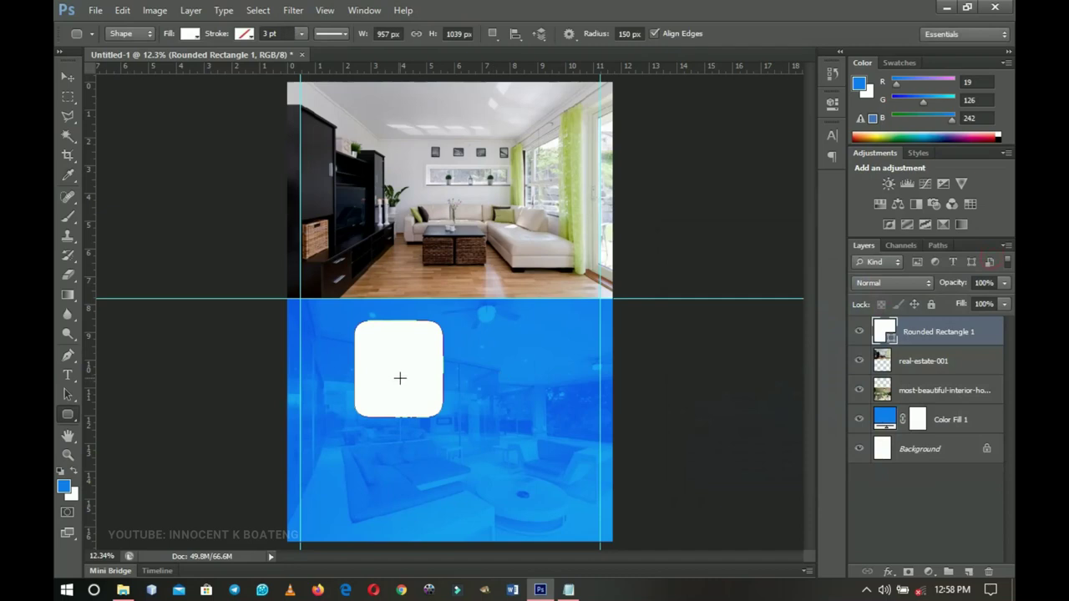
key(ctrl+t)
drag(398, 416, 281, 411)
key(Return)
key(v)
key(z)
click(299, 410)
click(301, 414)
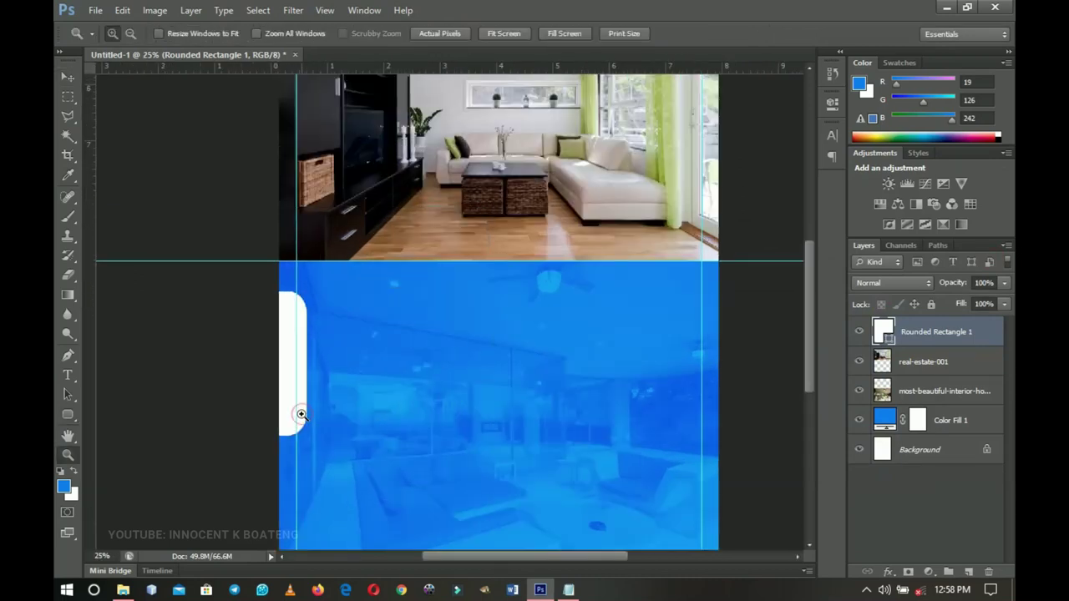
Align the white tab's right edge to the left 4% guide
click(302, 414)
key(v)
drag(301, 415, 389, 411)
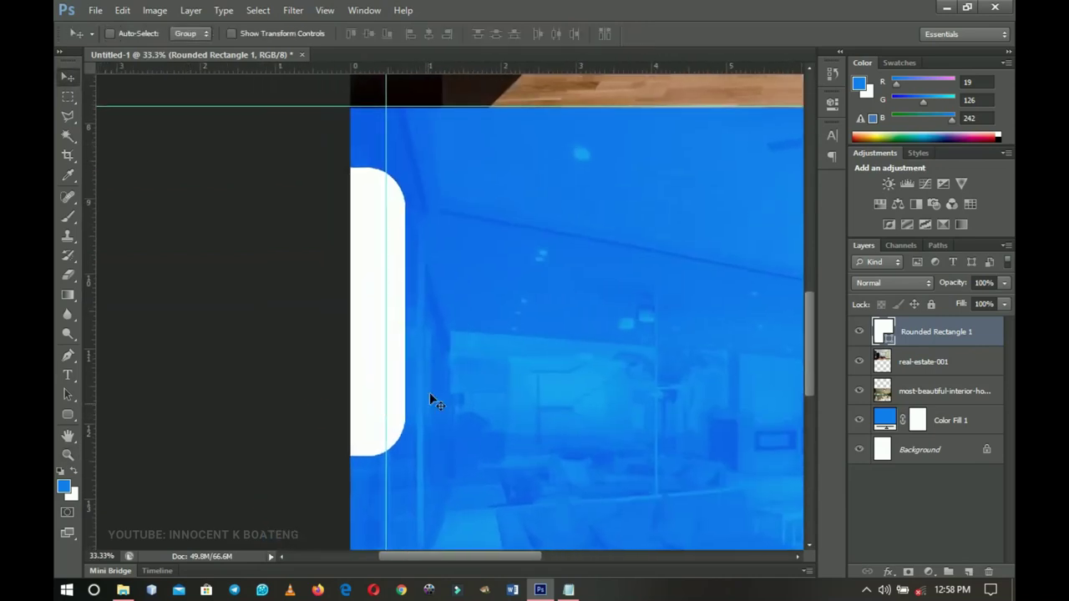
drag(414, 377, 394, 377)
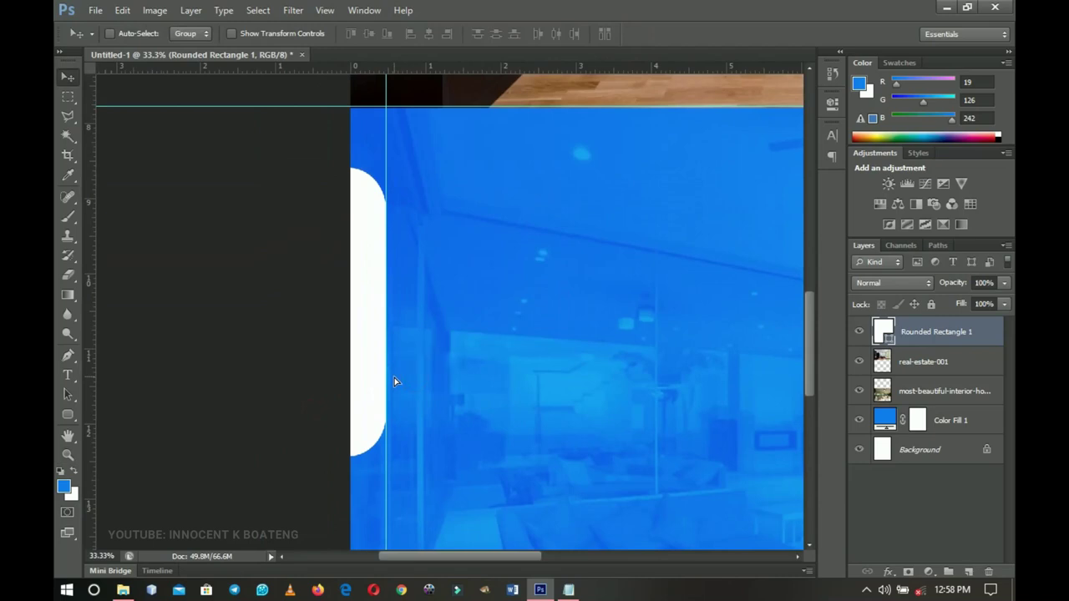
Shorten the white tab slightly and shift it a little lower
key(ctrl+t)
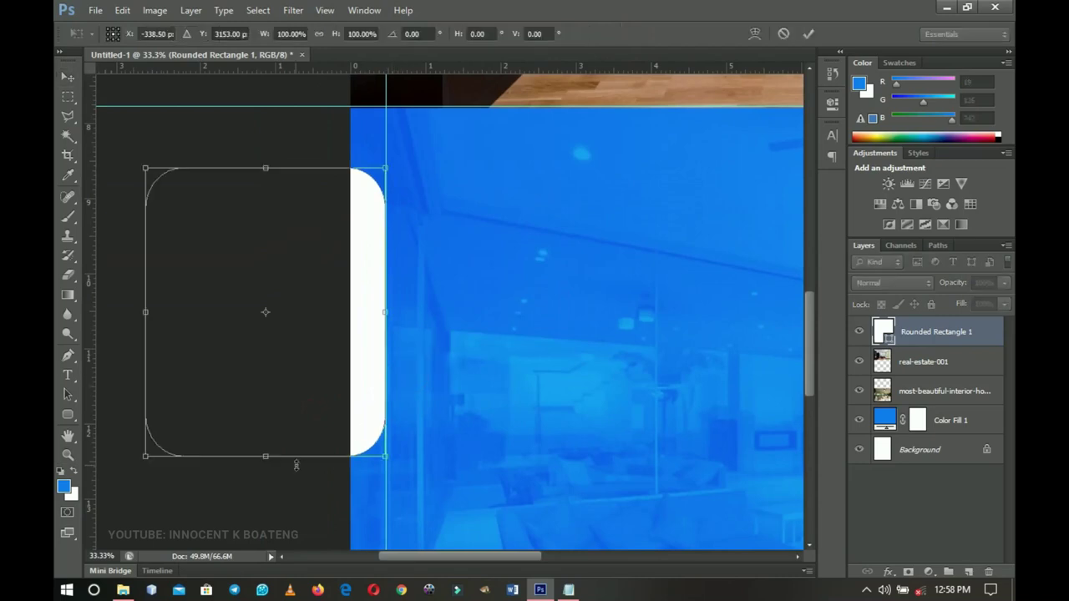
drag(266, 459, 266, 431)
key(Return)
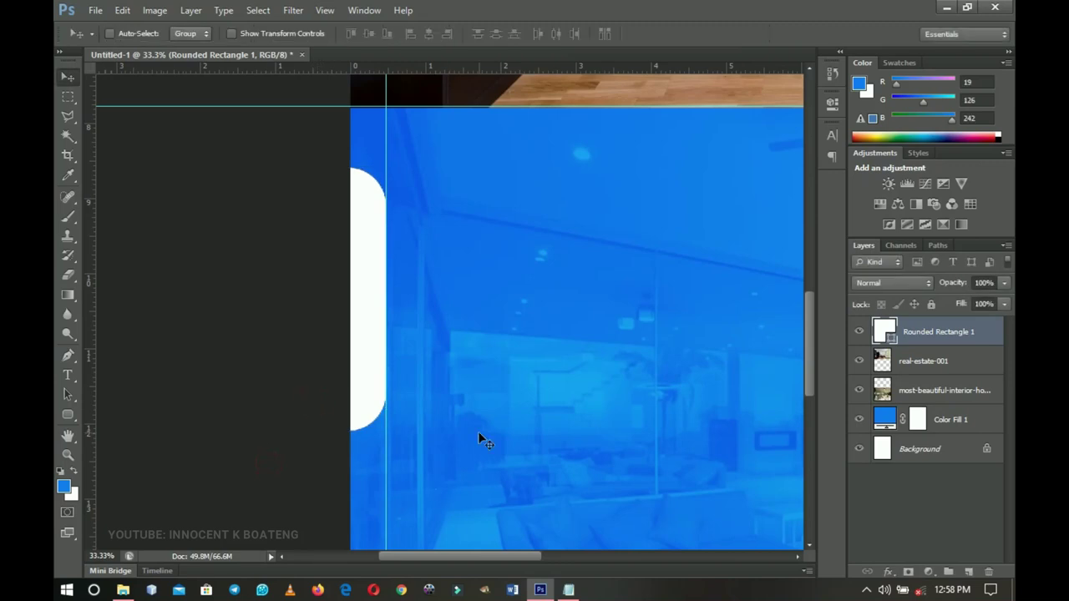
scroll(407, 323, down, 3)
drag(406, 320, 287, 319)
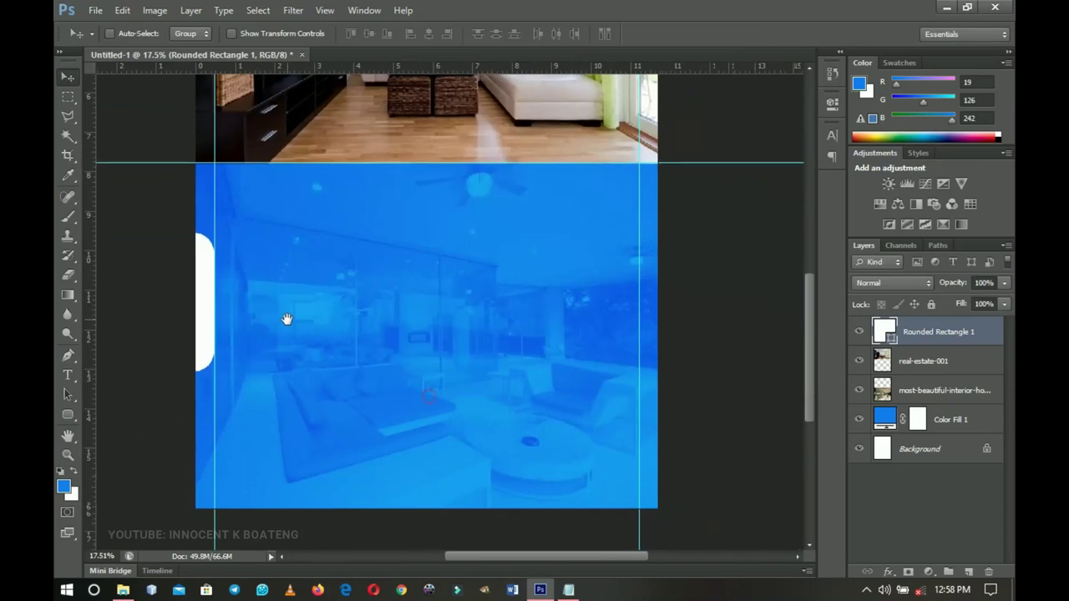
Duplicate the white tab, flip the copy horizontally and move it to the panel's right edge
key(ctrl+j)
drag(322, 356, 312, 345)
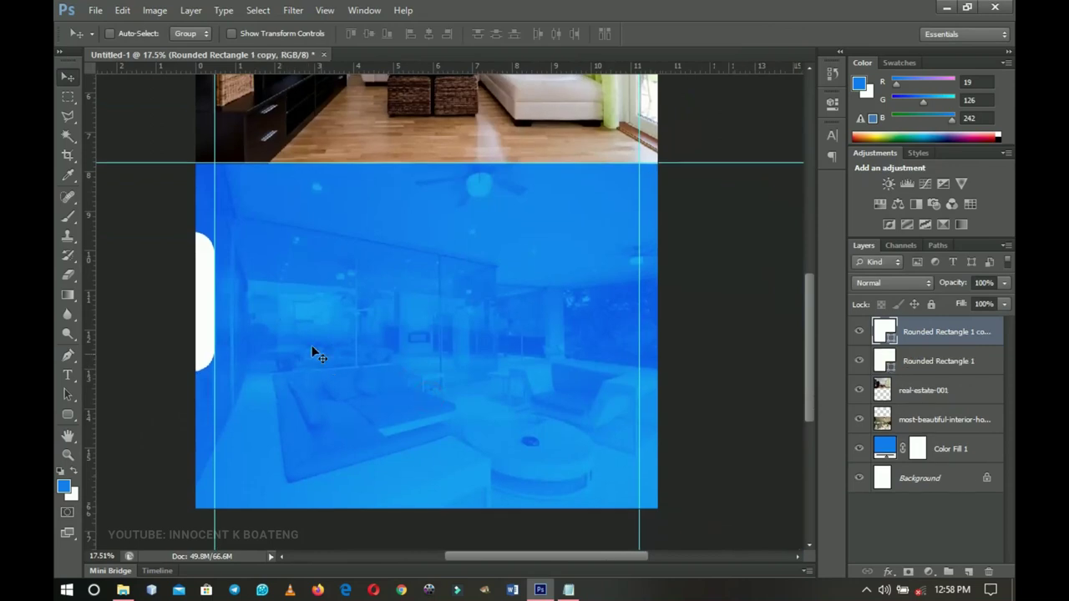
key(ctrl+t)
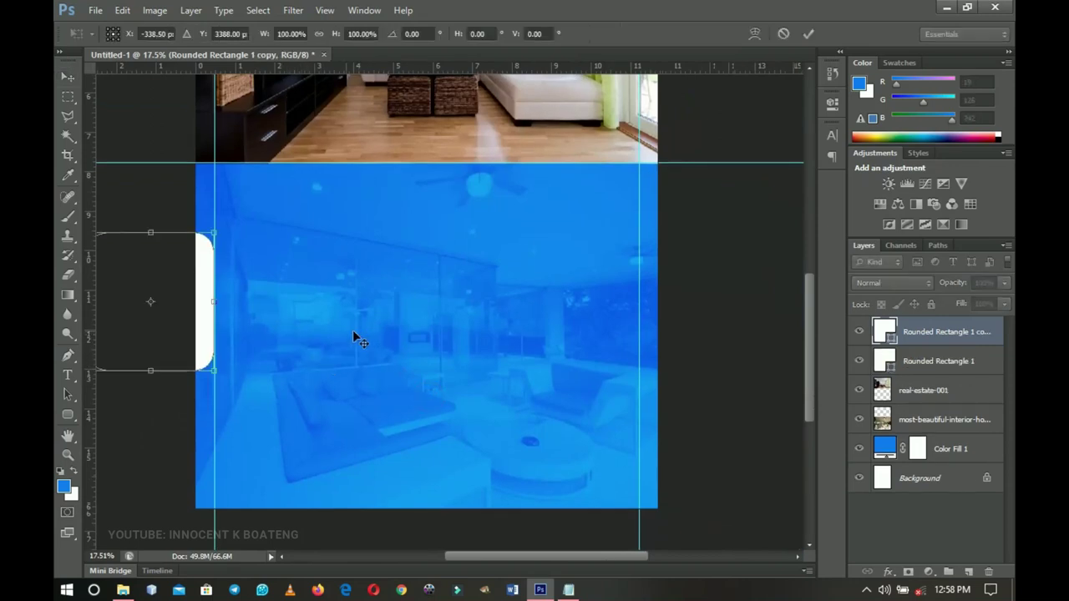
right_click(199, 312)
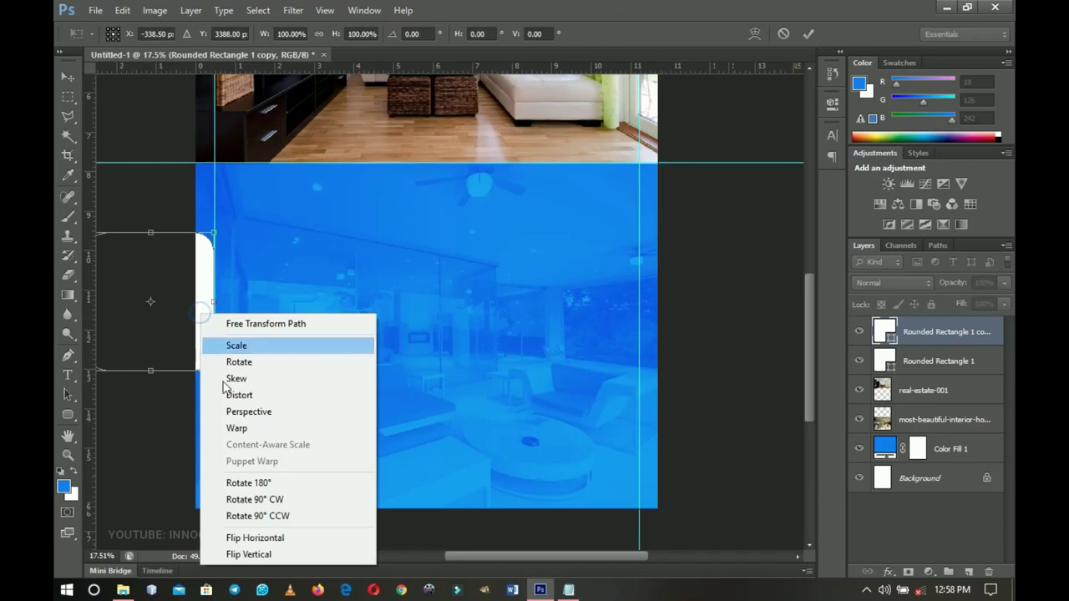
click(253, 538)
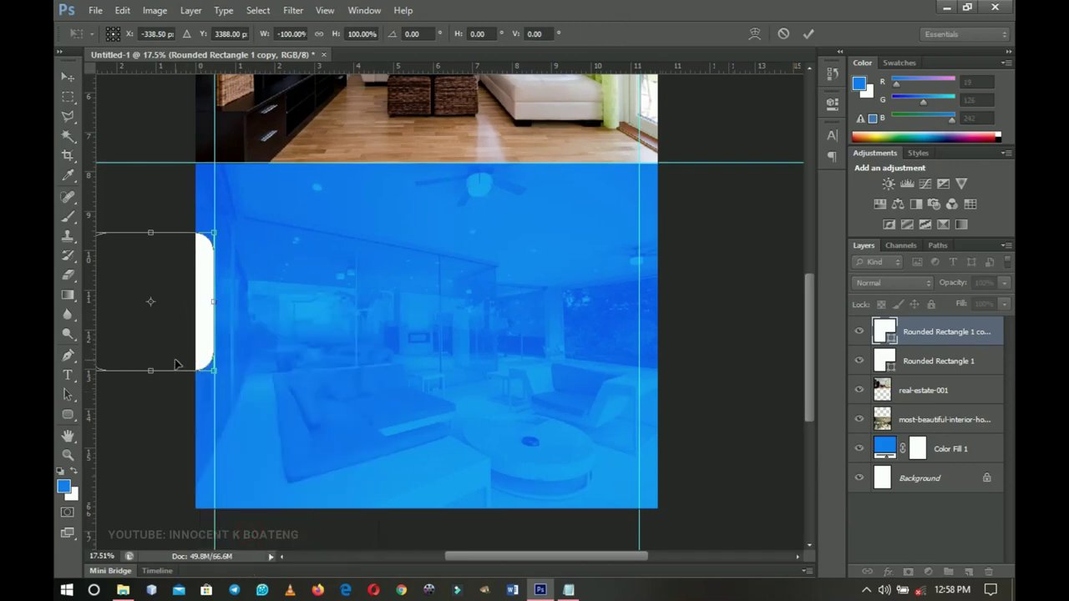
key(Return)
drag(175, 365, 723, 372)
Zoom in to check the right tab's alignment, then fit the flyer on screen
key(z)
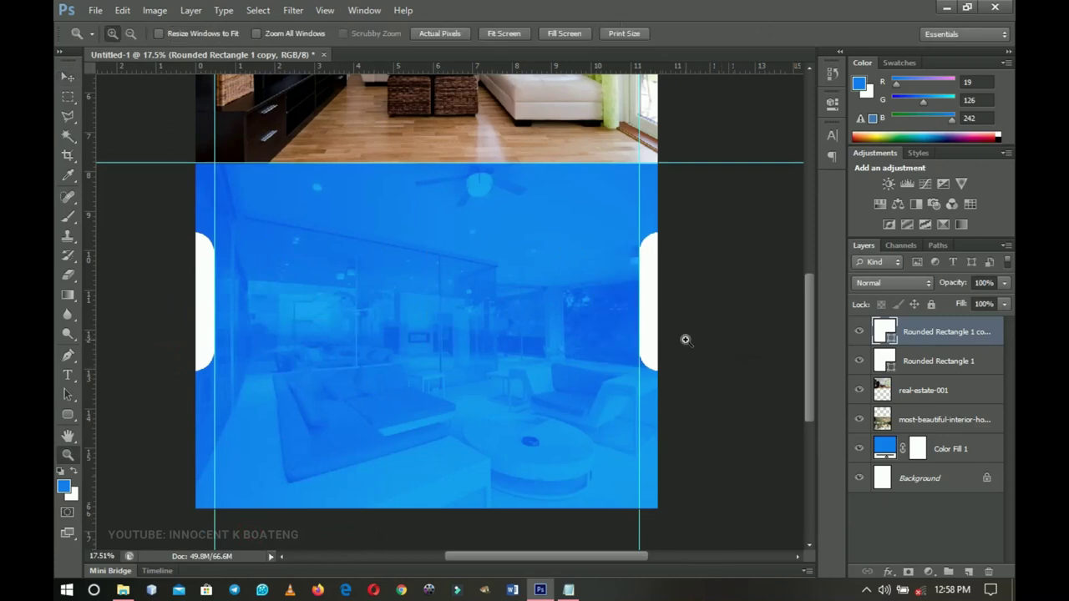
click(644, 323)
click(642, 323)
click(643, 323)
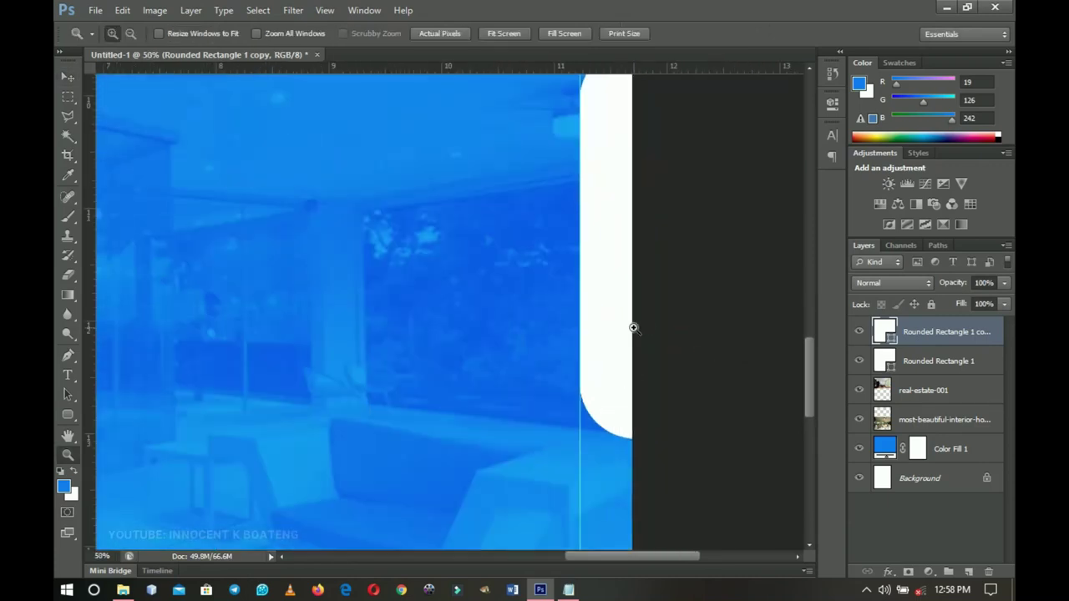
key(v)
drag(620, 341, 558, 433)
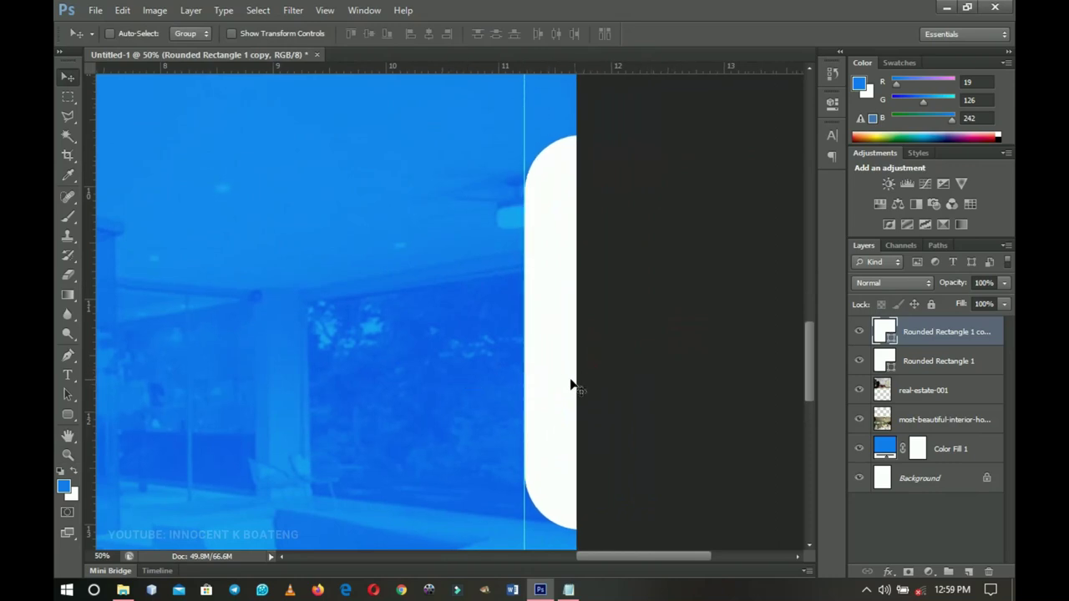
scroll(517, 367, down, 2)
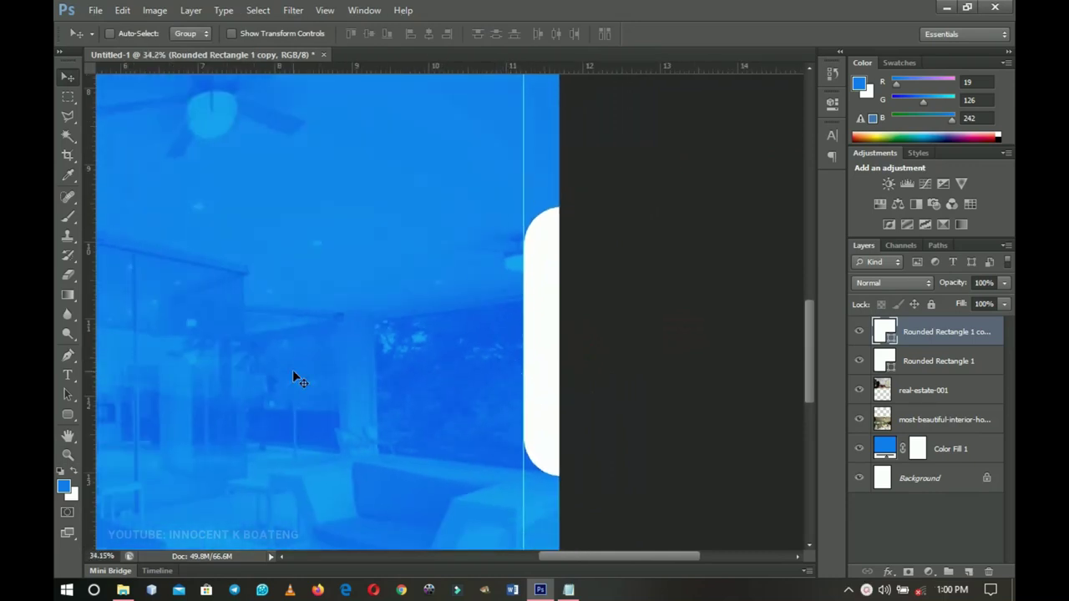
key(z)
right_click(319, 369)
click(351, 377)
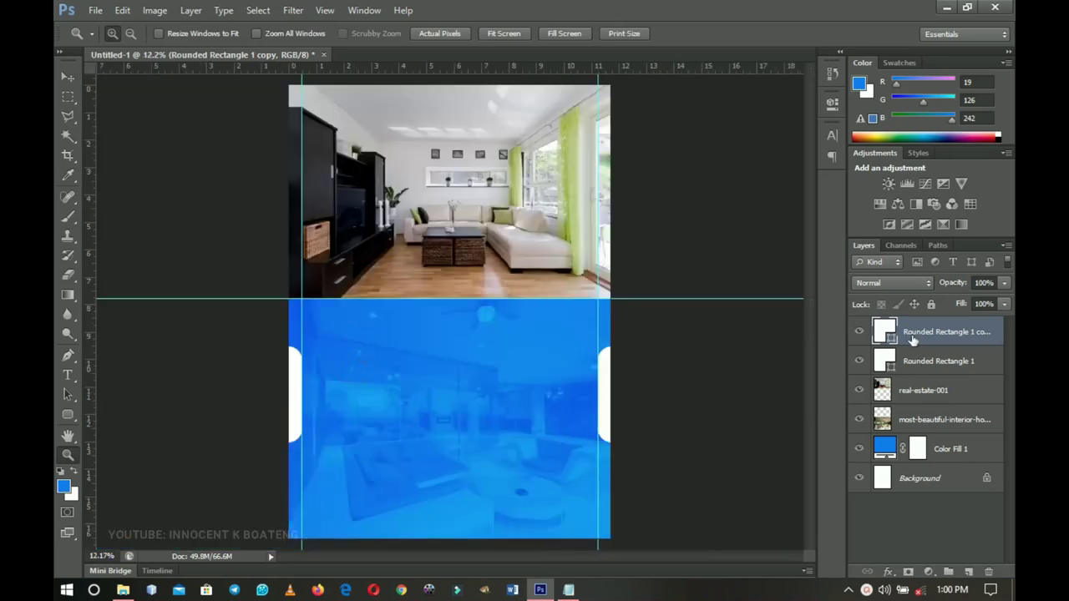
Group all the flyer layers above Background into a single group
shift+click(947, 448)
key(ctrl+g)
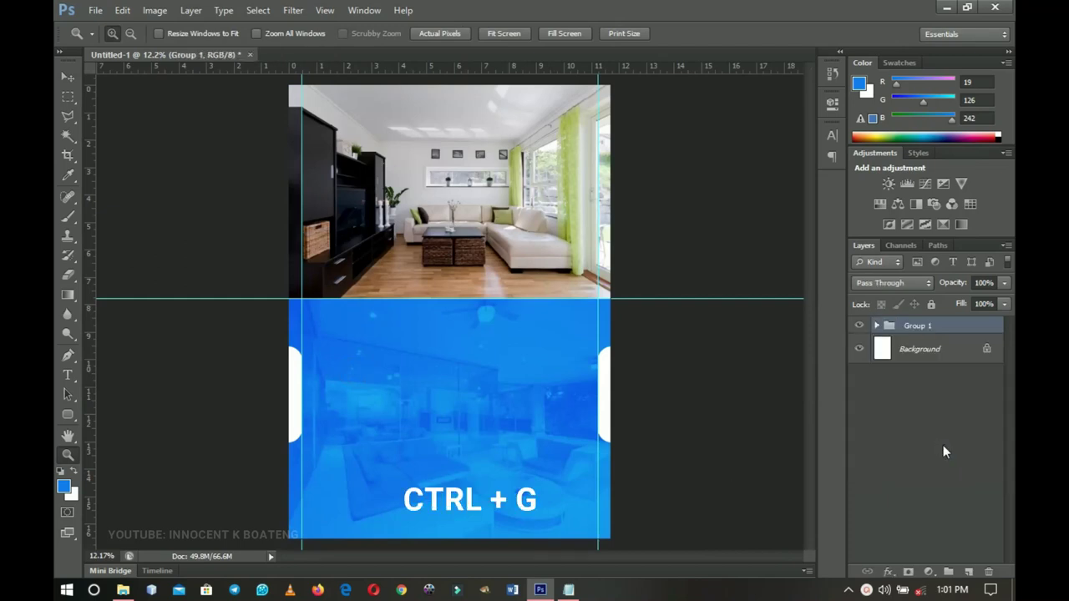
double_click(916, 326)
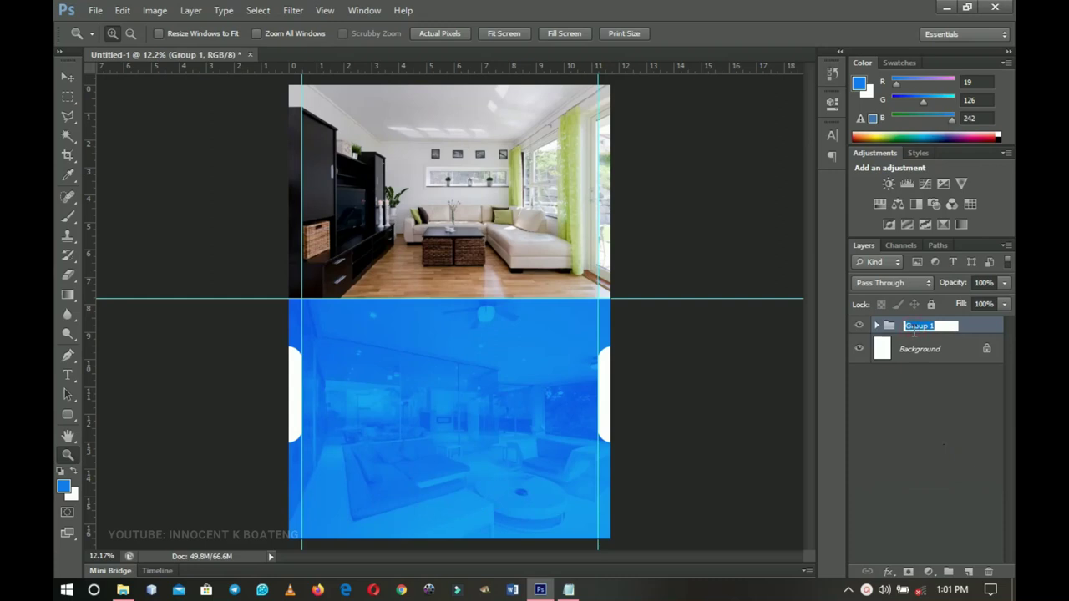
text(Background)
key(Return)
key(v)
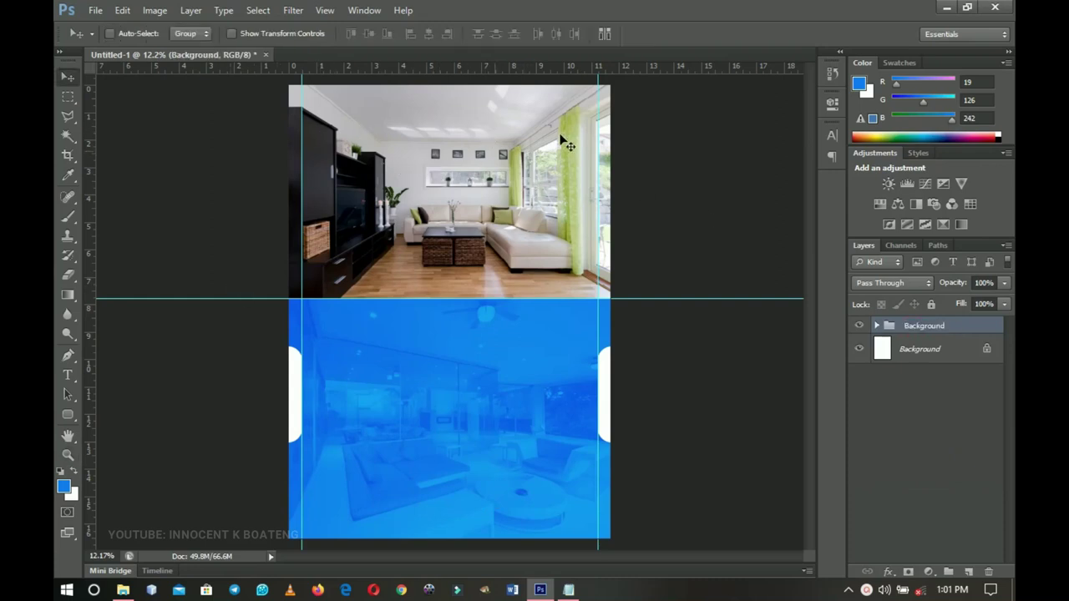
Choose the Polygon Tool and set its Sides to 6
click(68, 416)
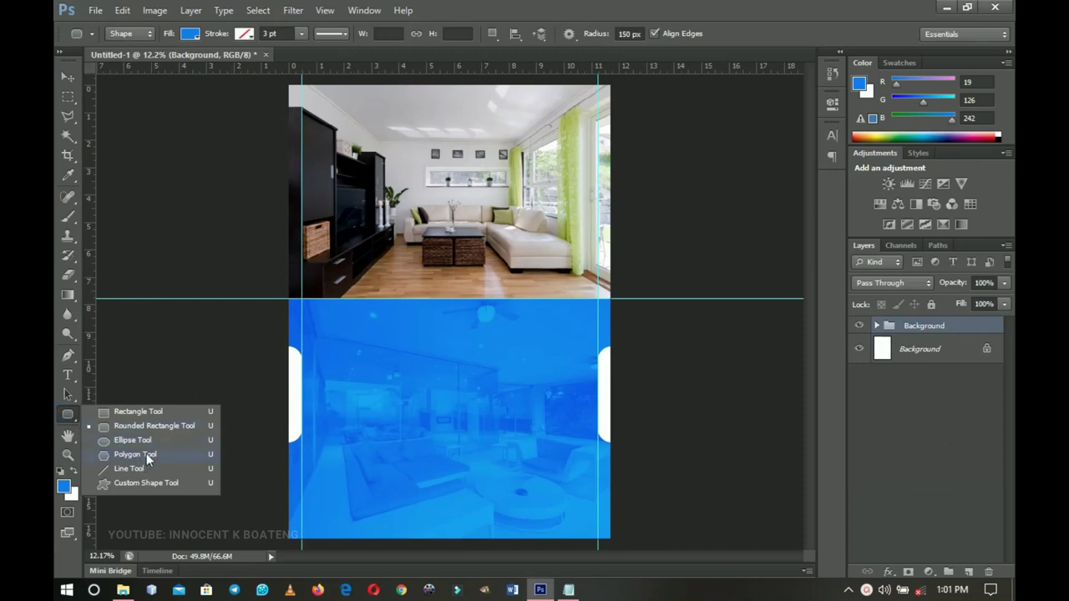
click(148, 456)
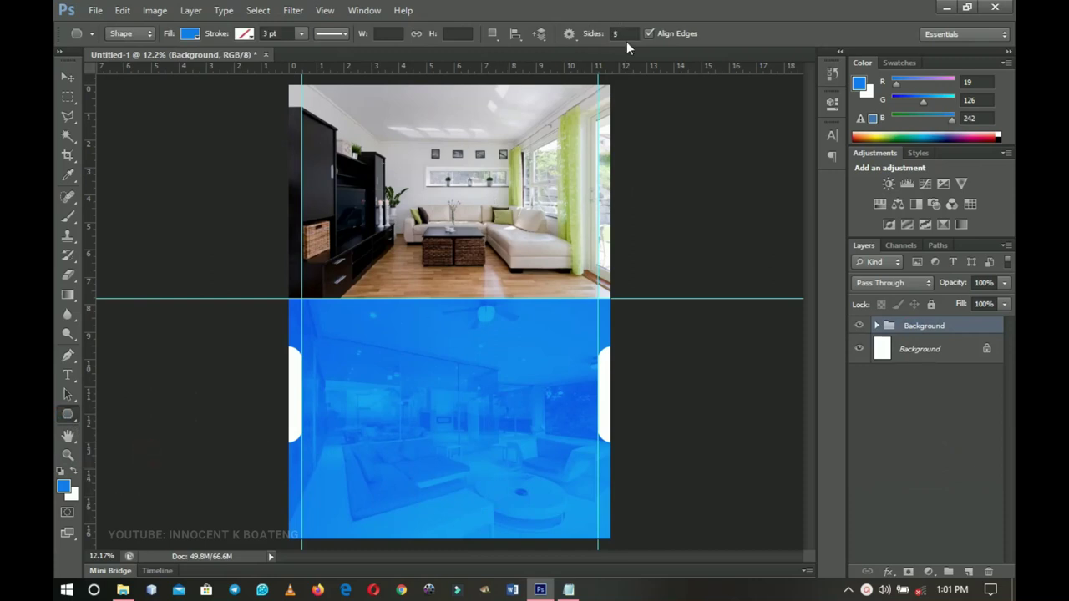
key(ctrl+z)
click(617, 34)
double_click(618, 34)
text(6)
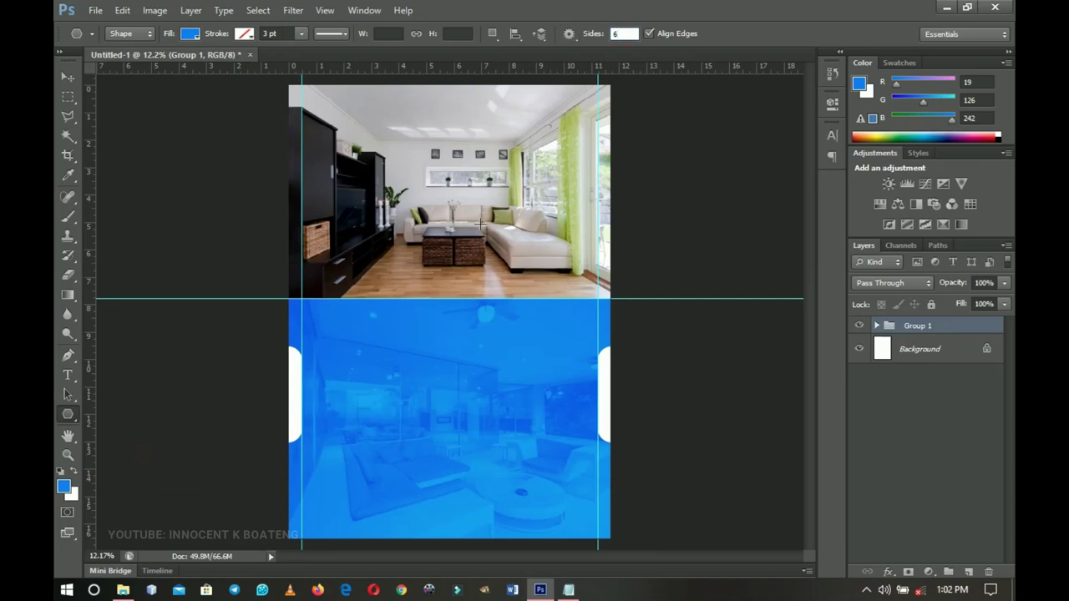
ctrl+space+click(370, 206)
Drag out a large hexagon over the living-room photo
ctrl+space+click(359, 242)
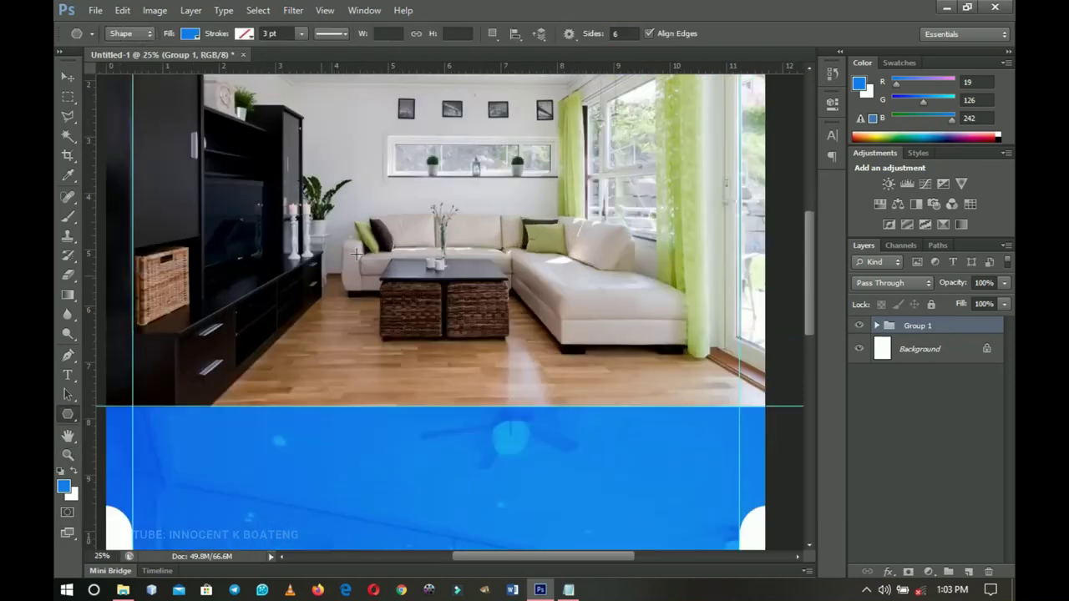
drag(380, 164, 554, 297)
key(z)
alt+click(487, 304)
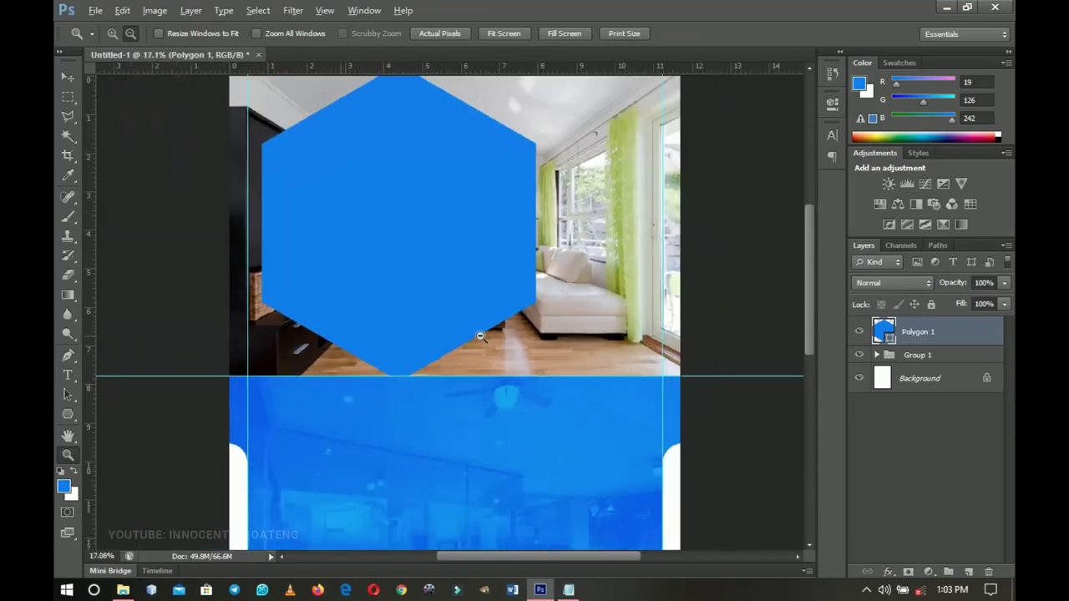
drag(537, 339, 556, 405)
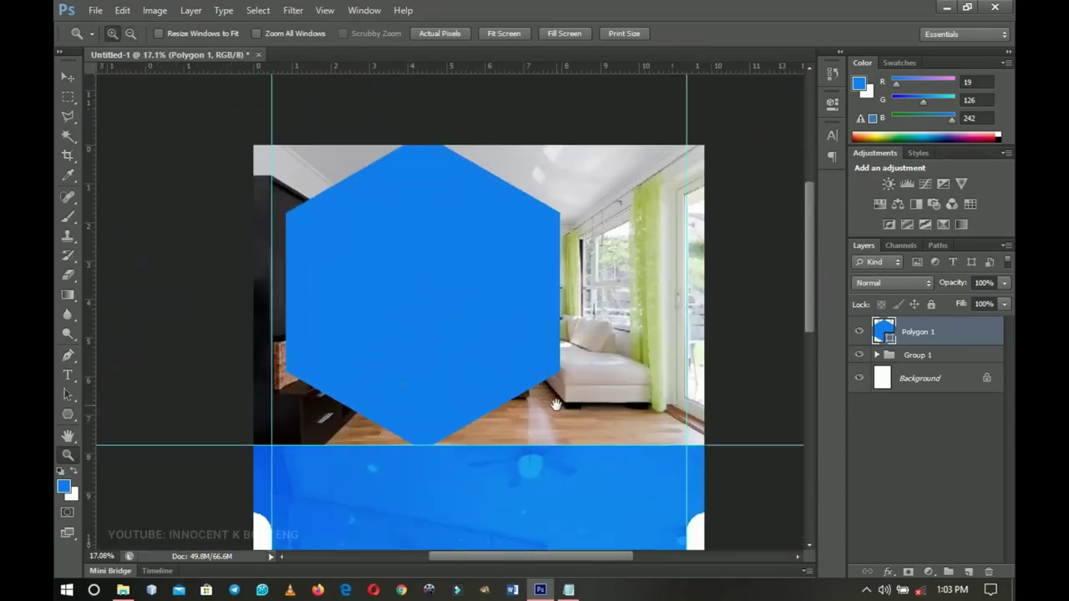
key(u)
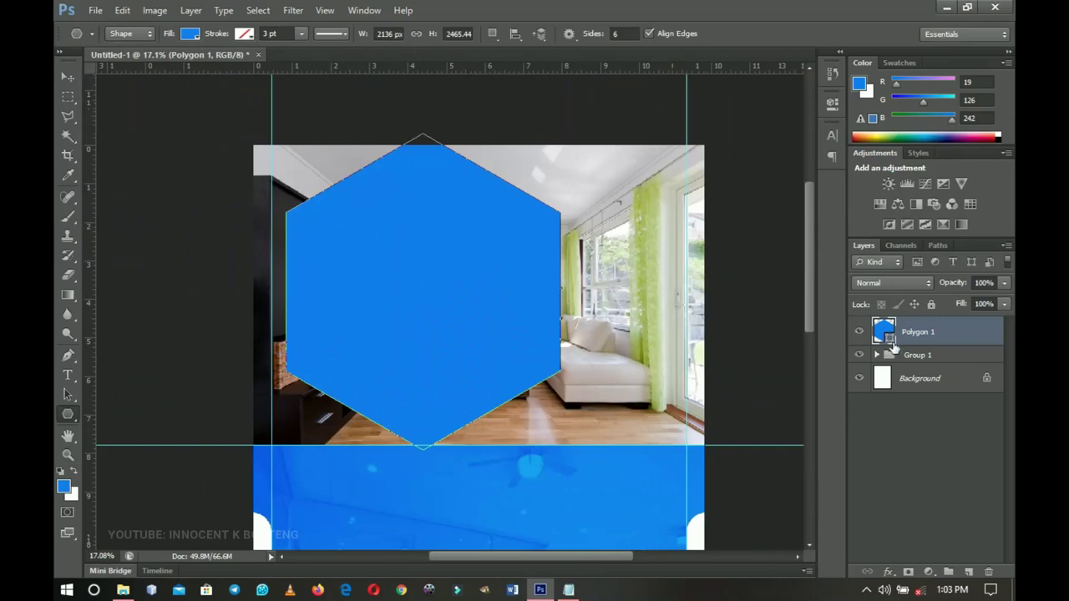
Fill the hexagon with white (ffffff) and select the whole canvas
double_click(889, 338)
click(673, 276)
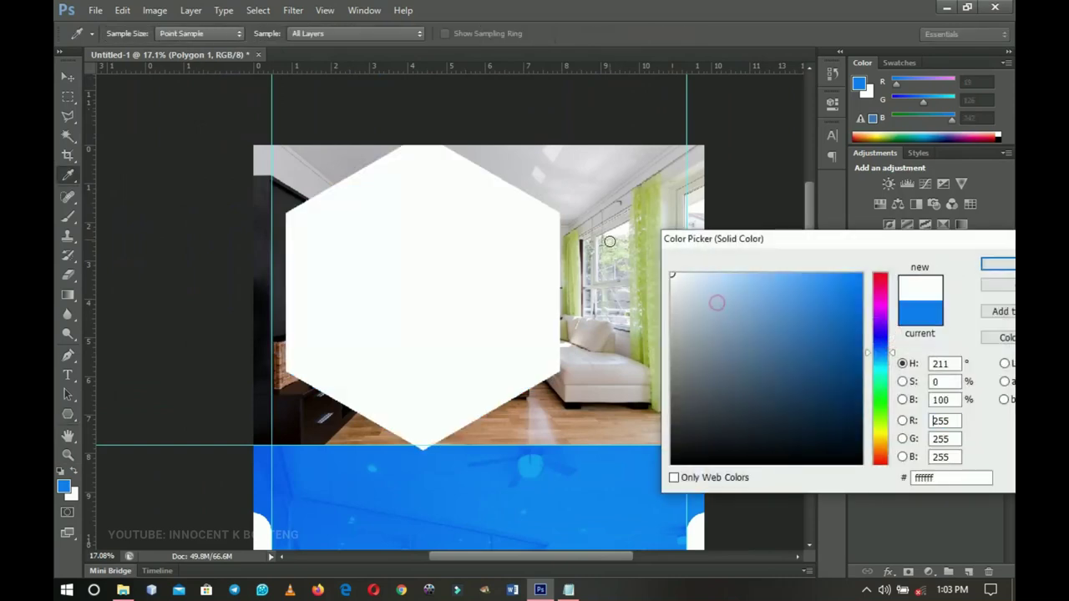
click(984, 274)
click(67, 78)
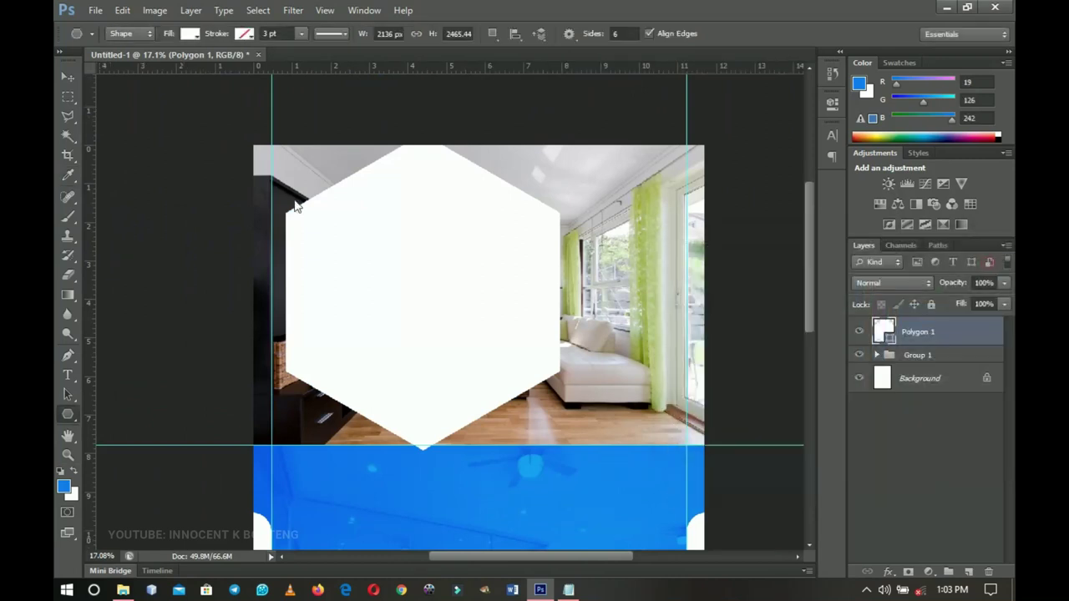
key(ctrl+a)
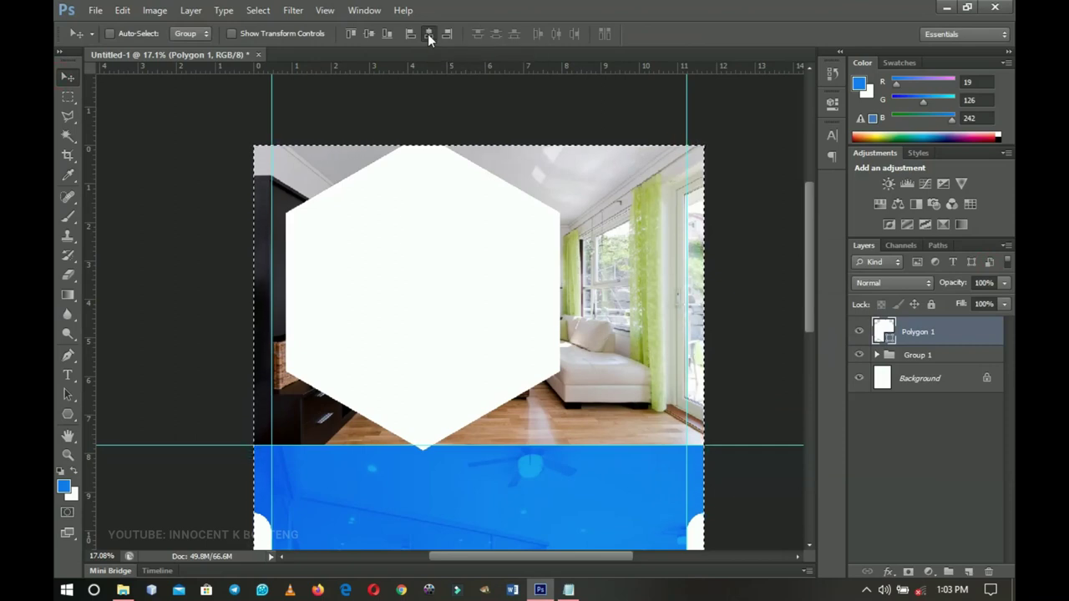
Center the hexagon horizontally and raise it so its top runs off the canvas
click(427, 35)
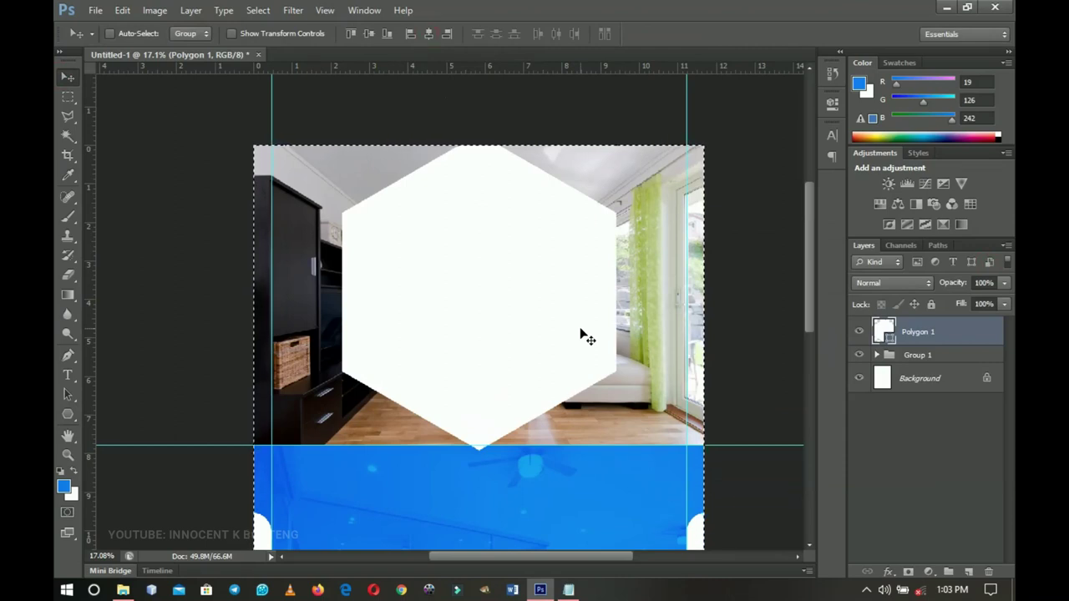
key(ctrl+d)
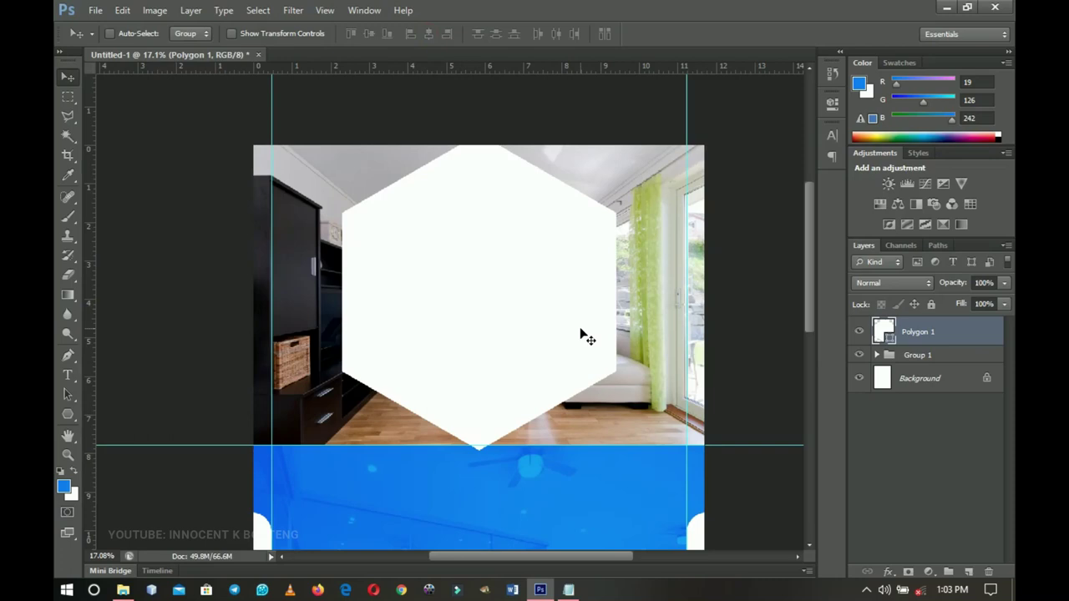
drag(508, 408, 489, 291)
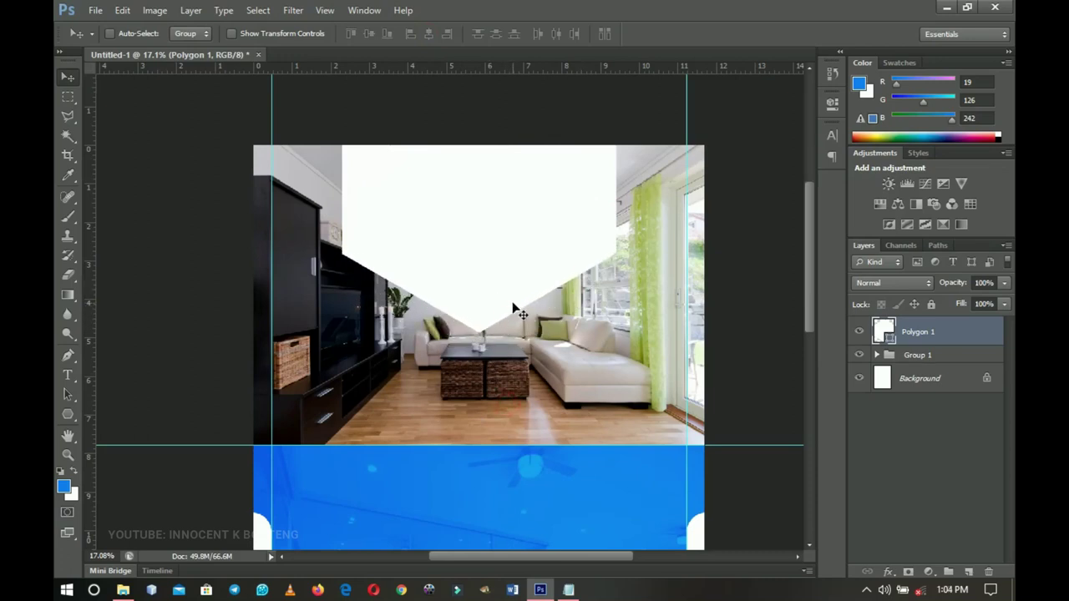
key(ctrl+t)
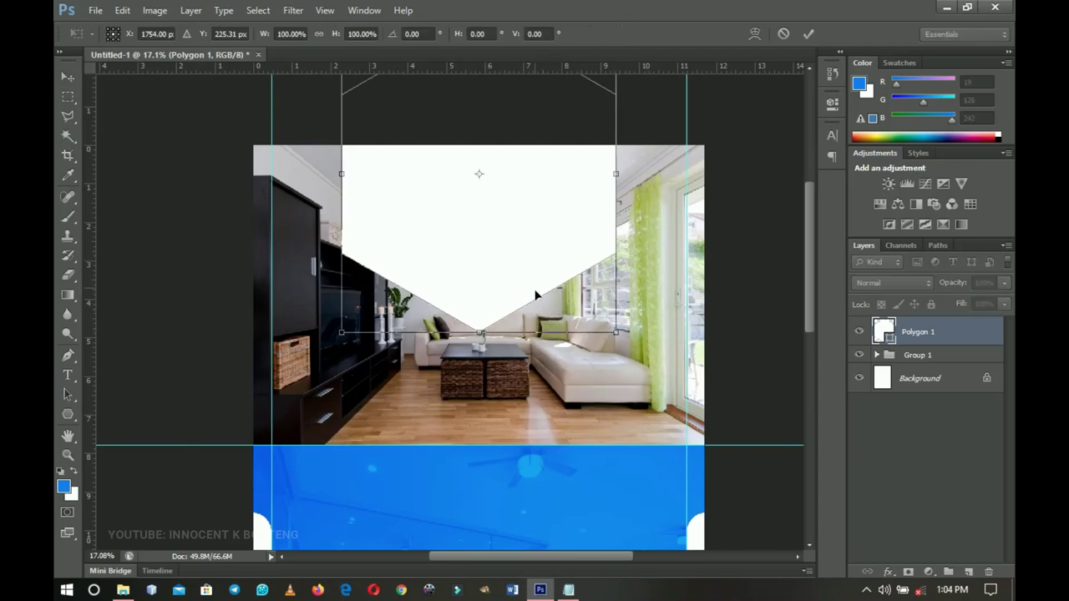
key(Return)
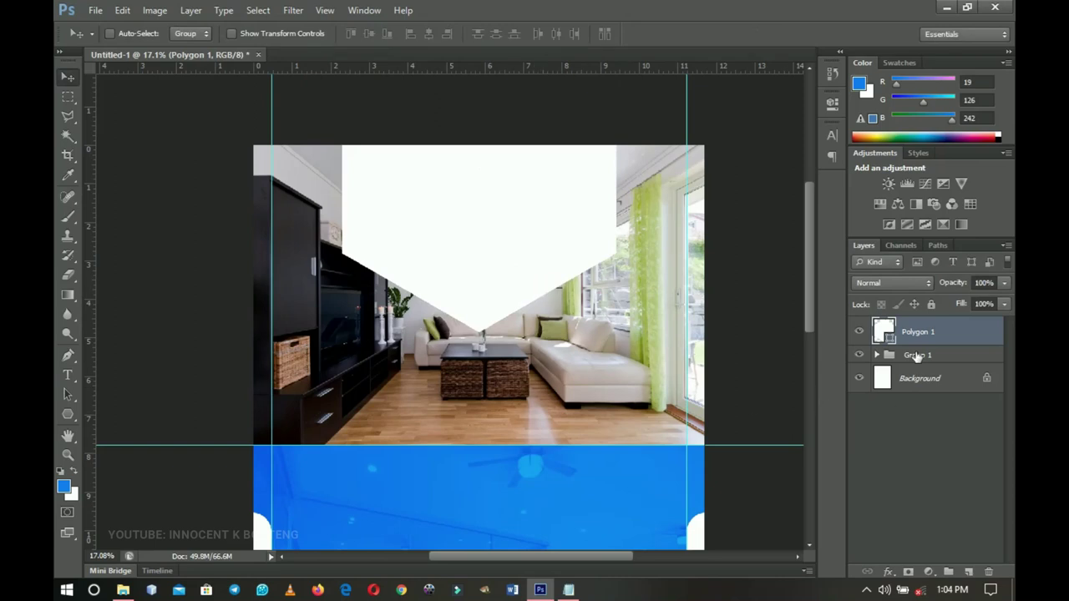
Lower the white hexagon's opacity to 70%
click(984, 283)
text(70)
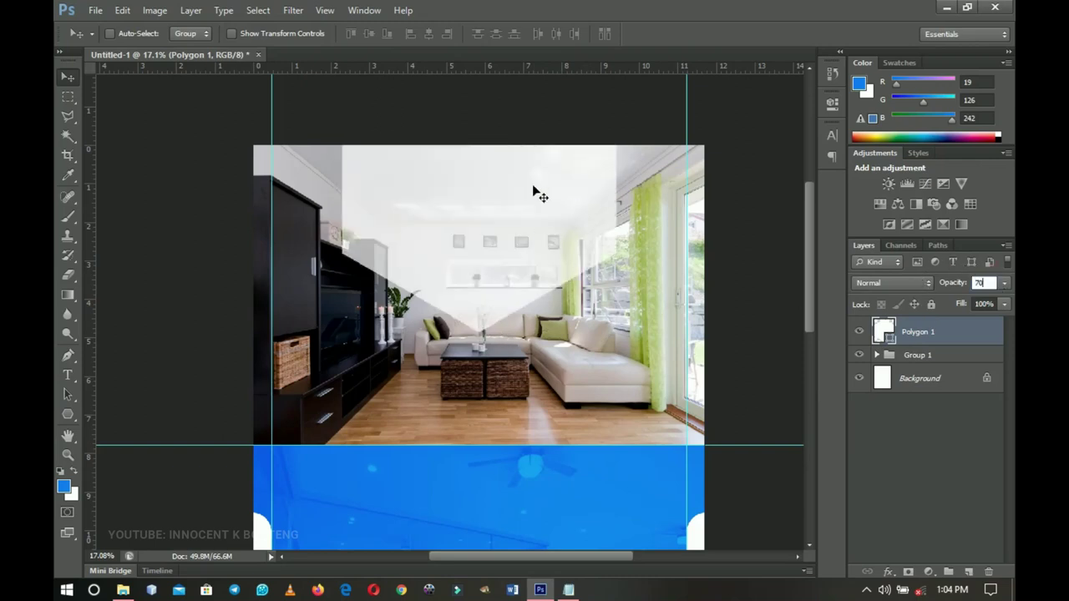
key(Return)
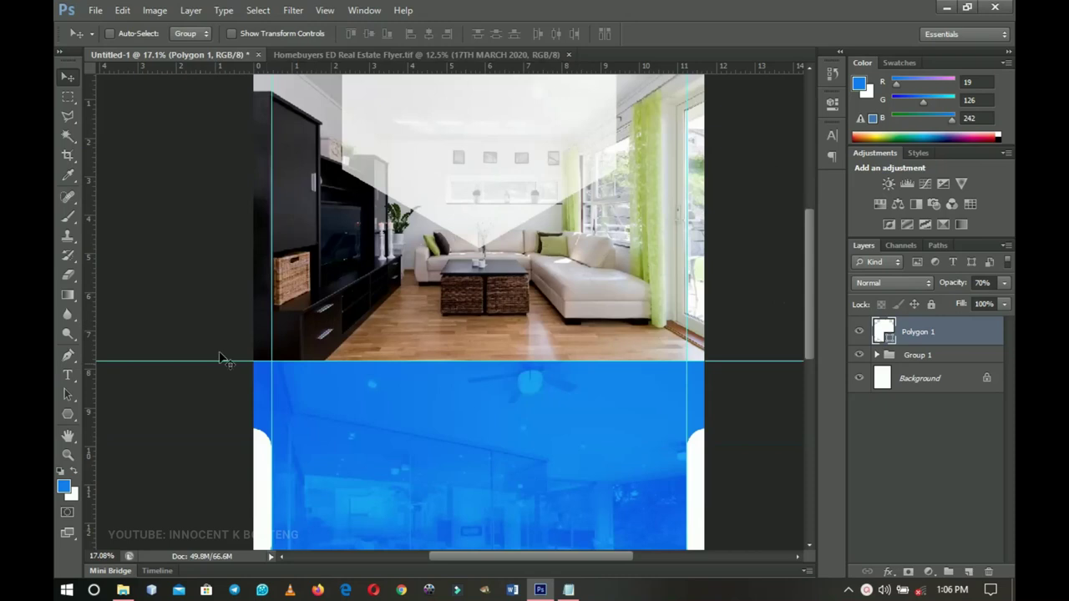
click(75, 374)
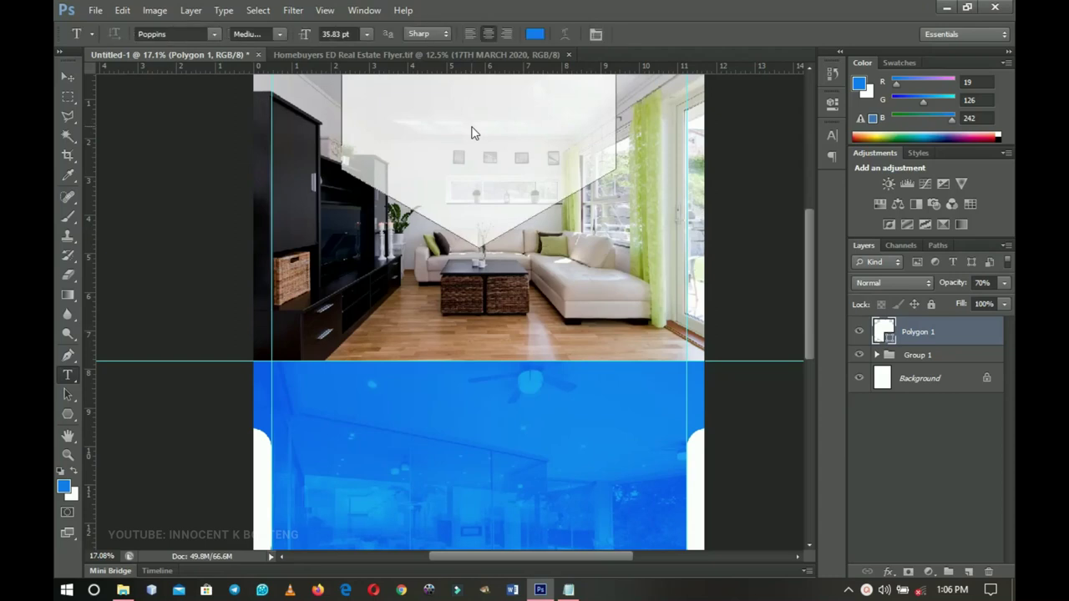
Create a Bebas text layer and paste 'home ready' from the Notepad notes
click(324, 237)
click(214, 34)
click(214, 33)
click(178, 35)
text(Bebas)
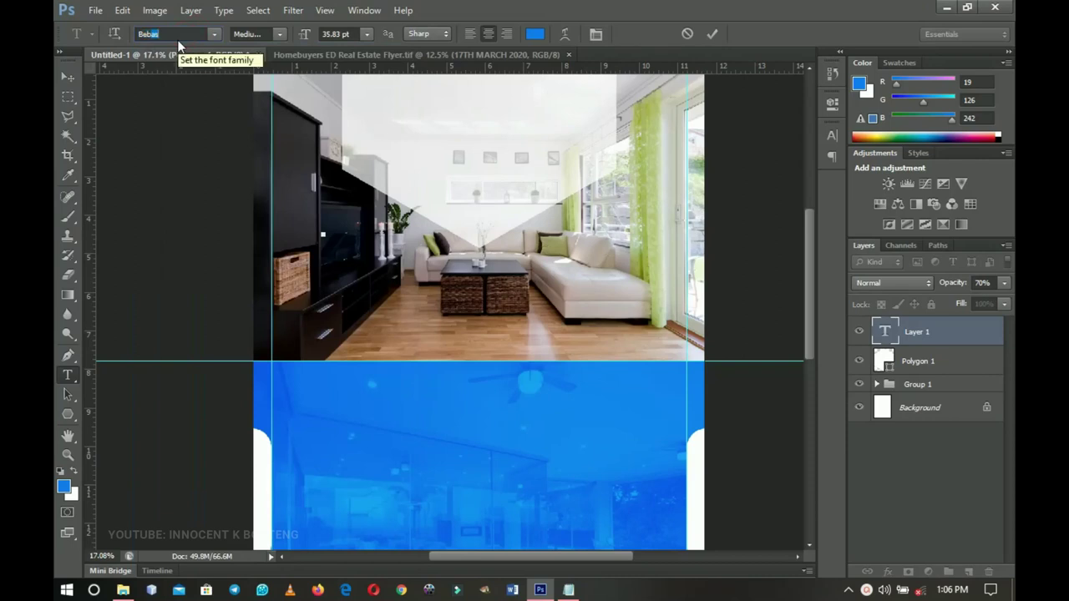
key(Return)
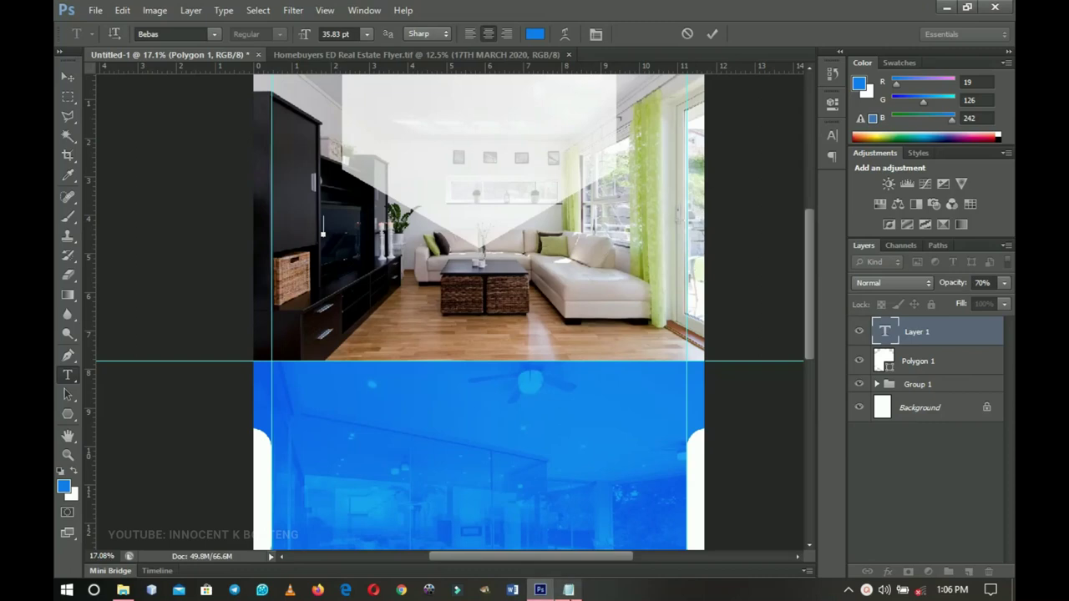
click(568, 590)
drag(609, 210, 496, 208)
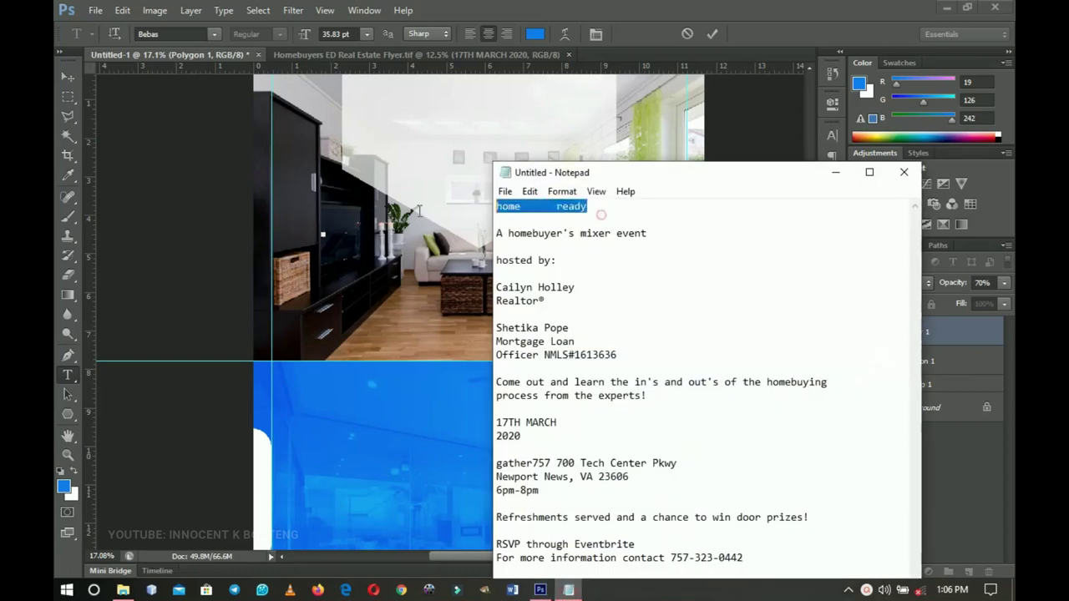
click(835, 172)
key(ctrl+v)
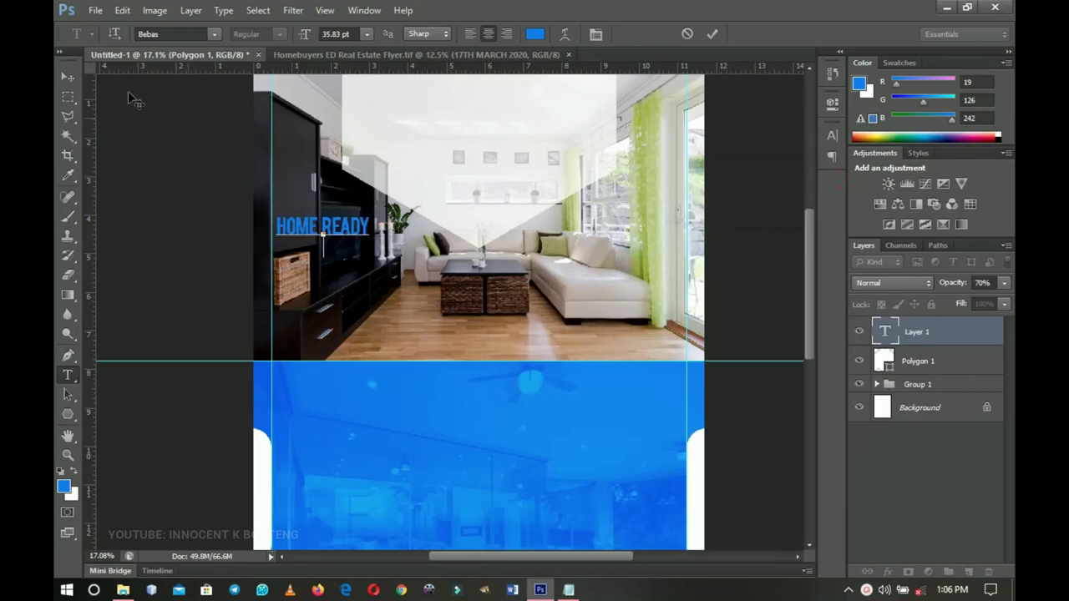
click(64, 76)
Center HOME READY near the top and enlarge it to about 239%
drag(349, 280, 509, 163)
key(ctrl+a)
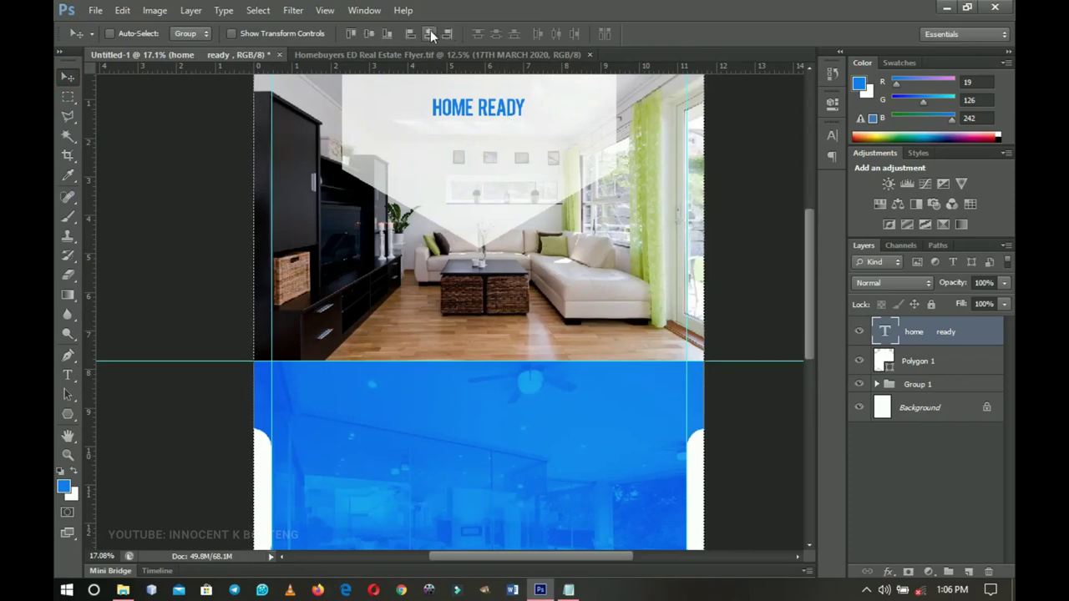
click(430, 33)
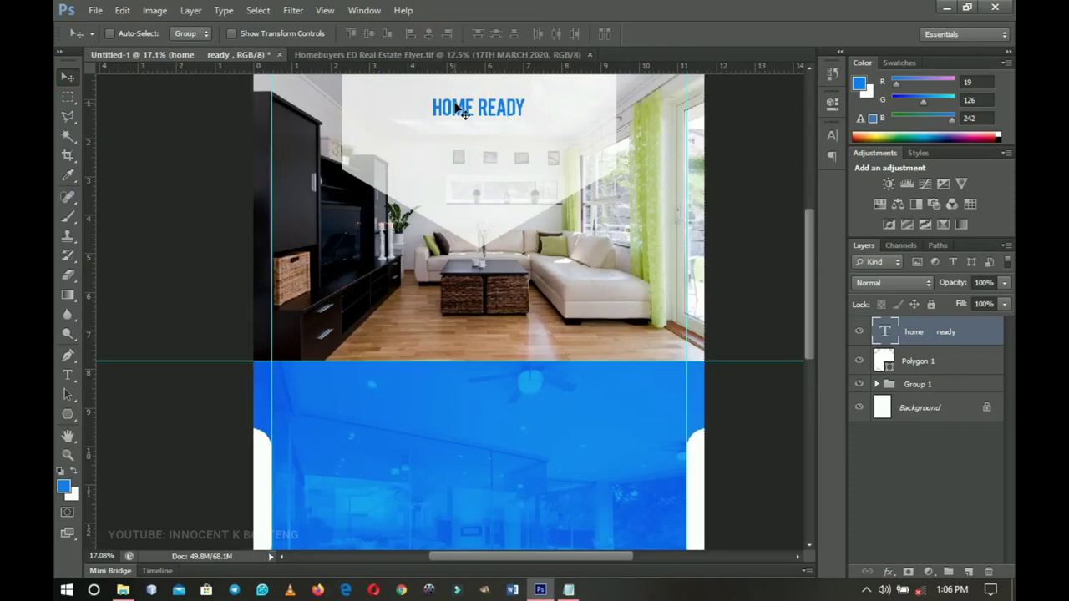
key(ctrl+t)
drag(527, 147, 570, 170)
key(Return)
drag(533, 106, 528, 125)
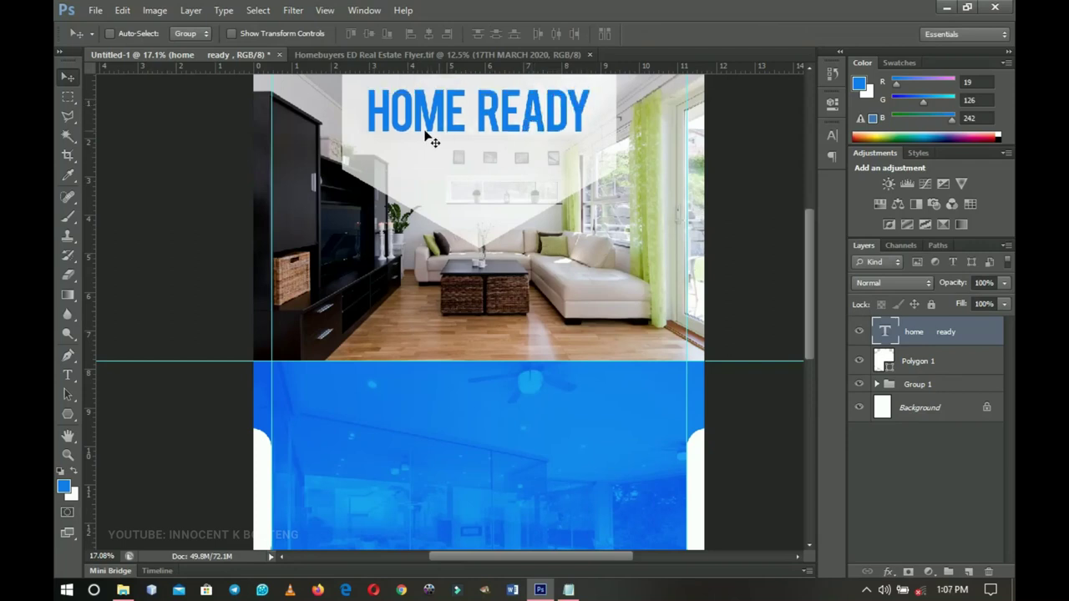
right_click(930, 330)
click(773, 36)
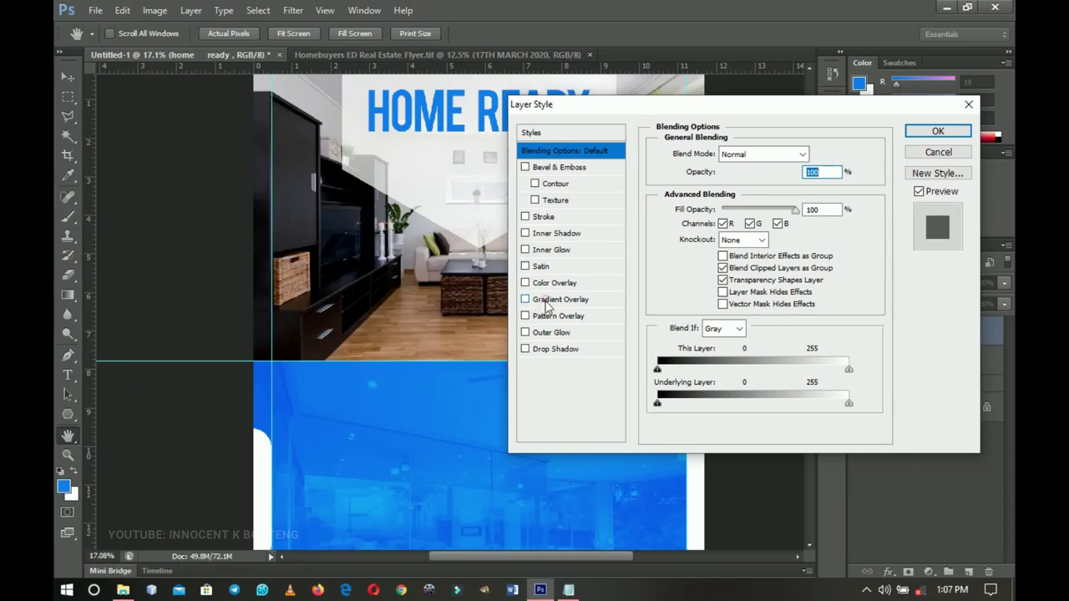
Add a Gradient Overlay from the gold preset with stops #ab9e01 and #ffeb00
click(543, 300)
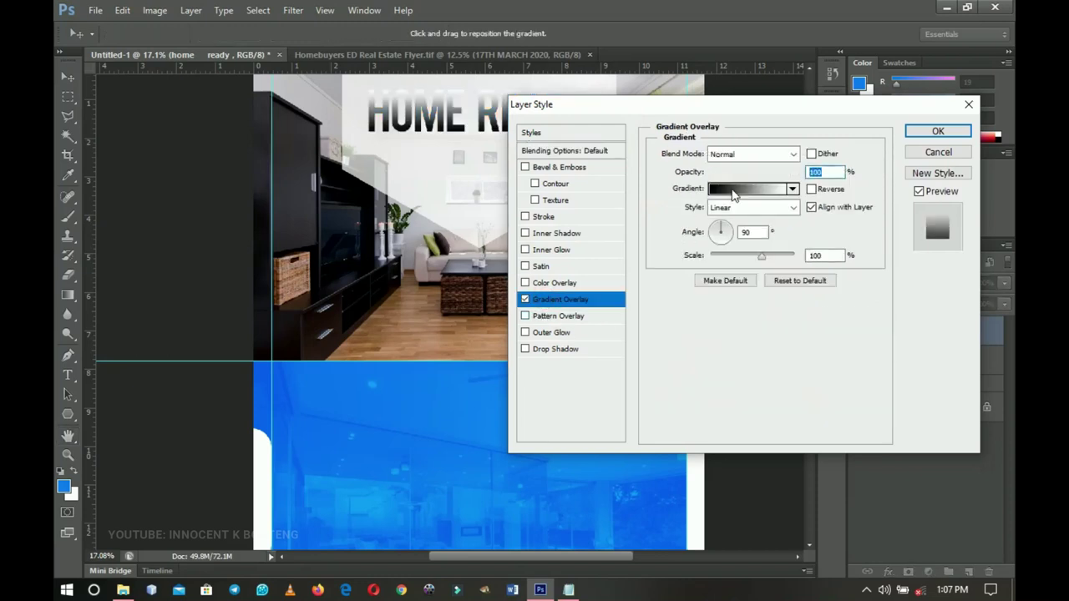
click(736, 192)
scroll(825, 185, down, 5)
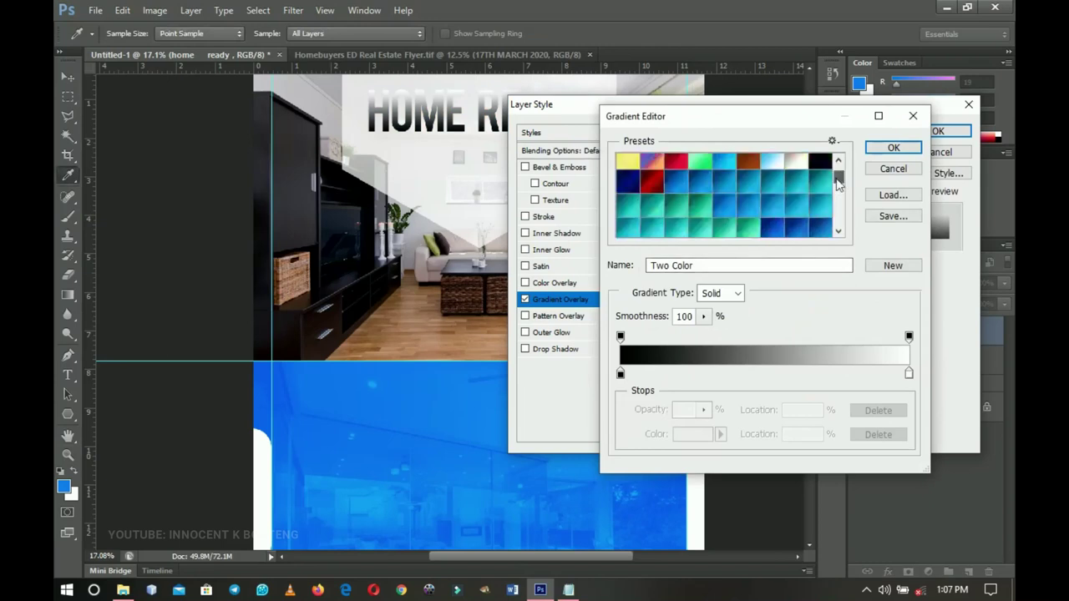
click(823, 228)
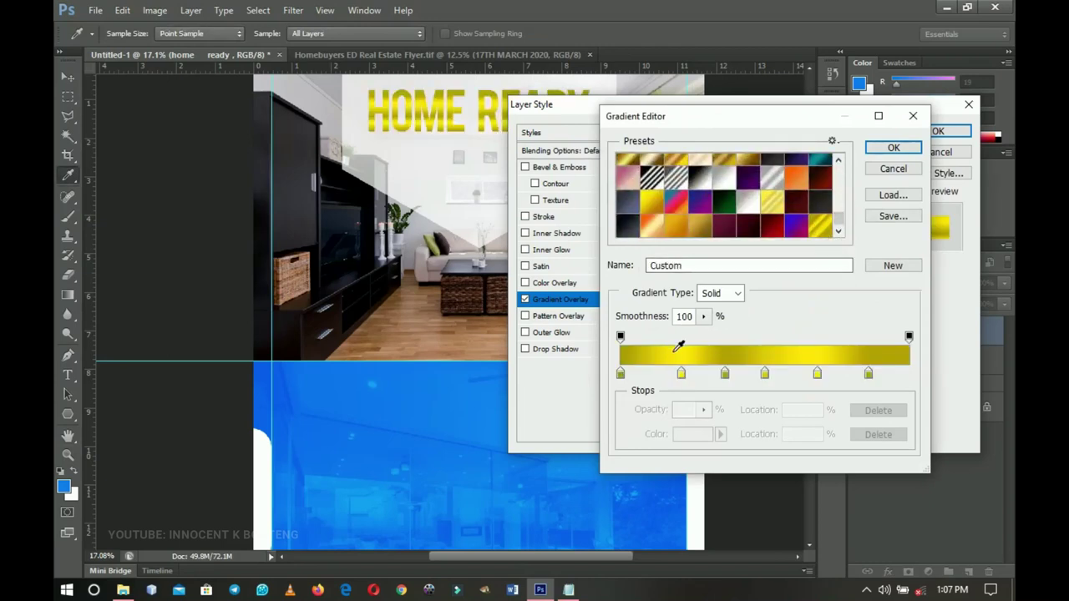
click(620, 375)
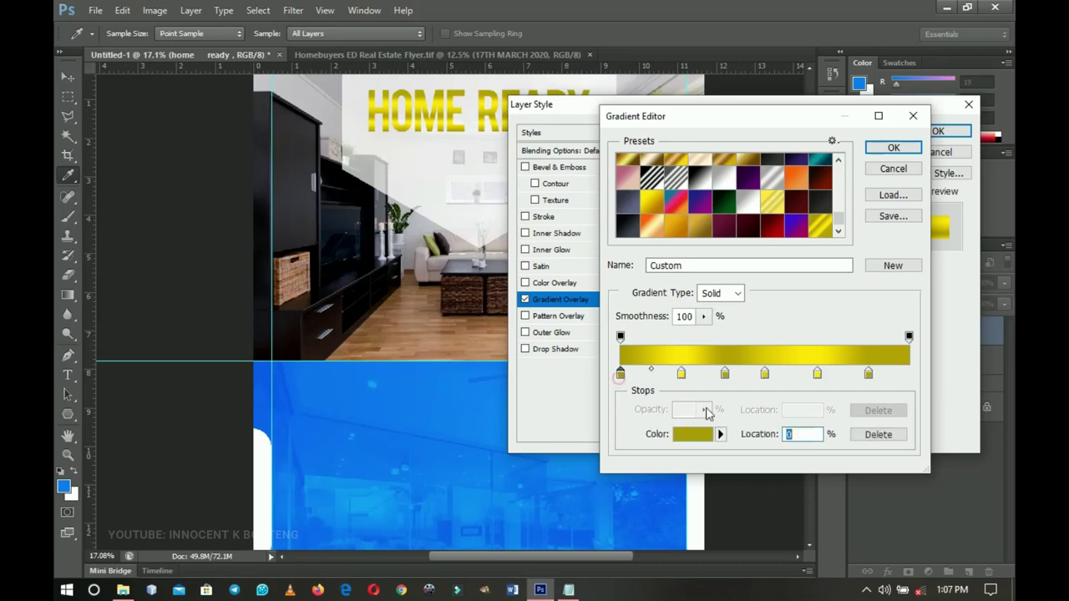
click(705, 435)
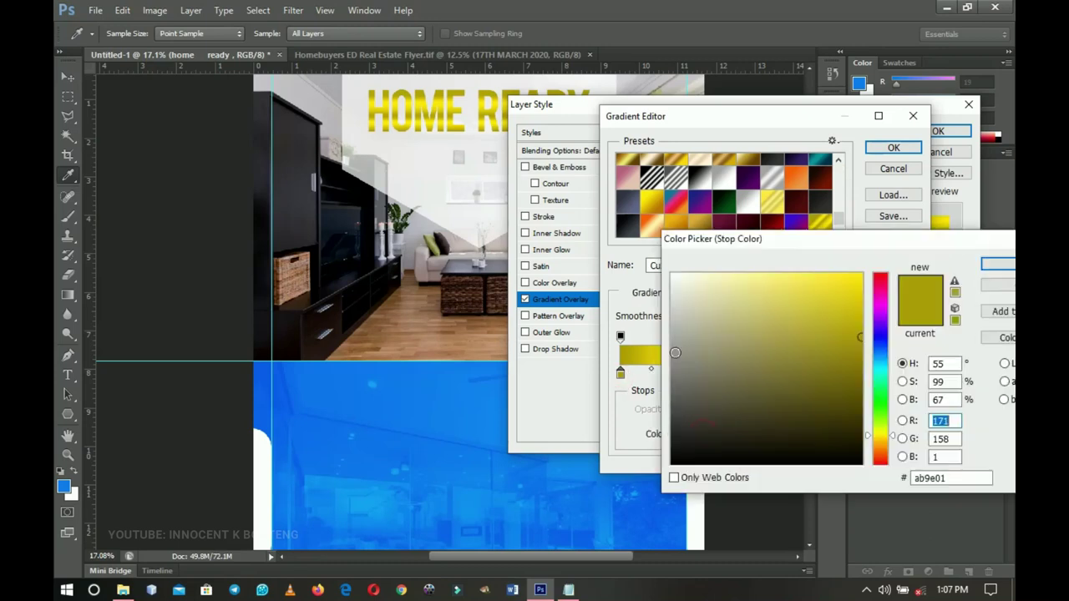
double_click(936, 479)
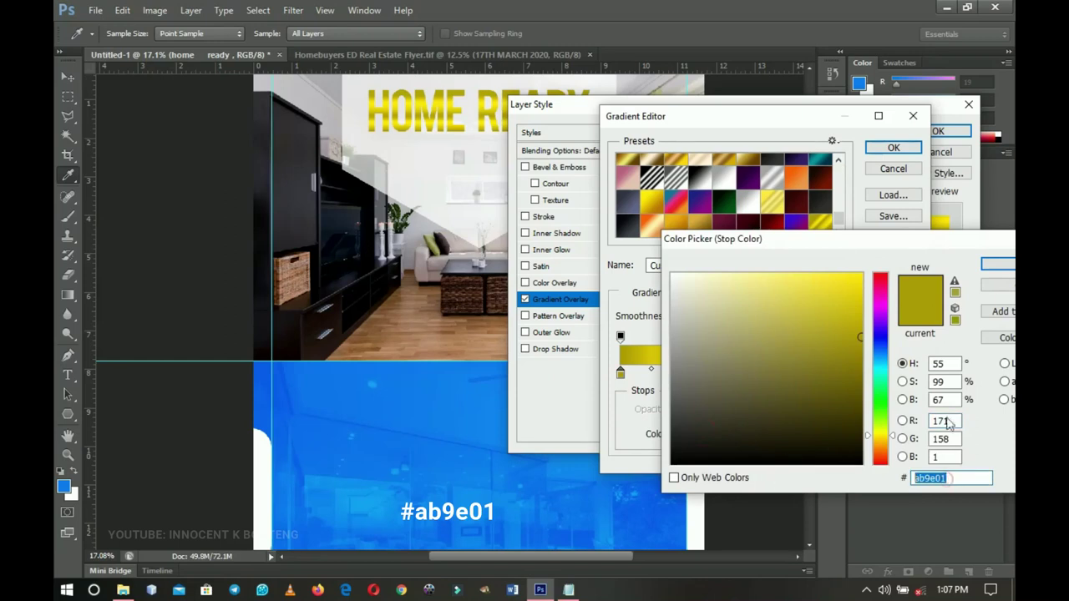
click(1002, 288)
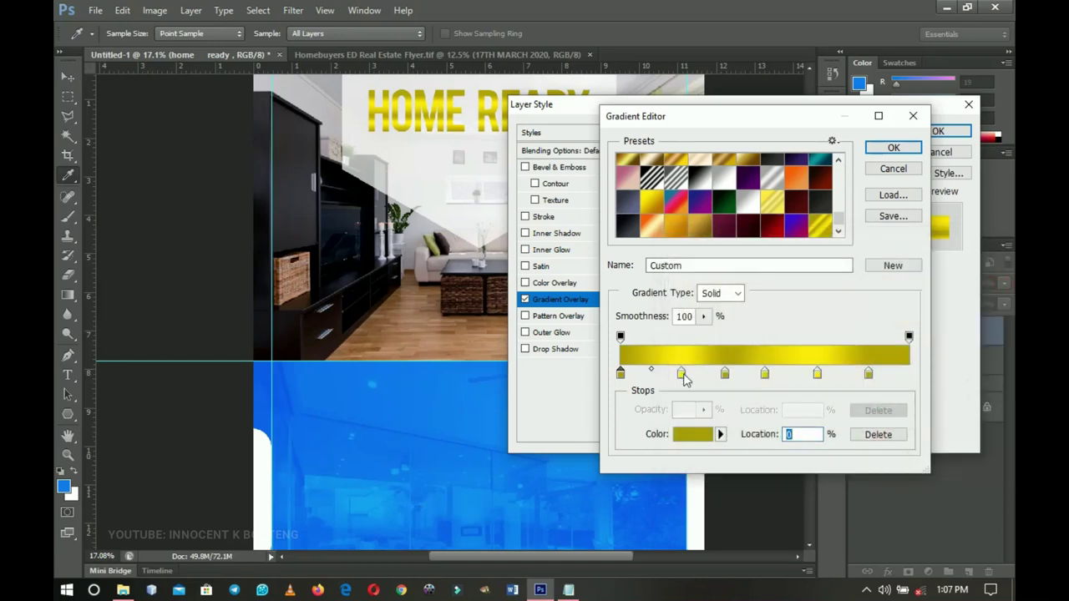
click(681, 374)
click(693, 435)
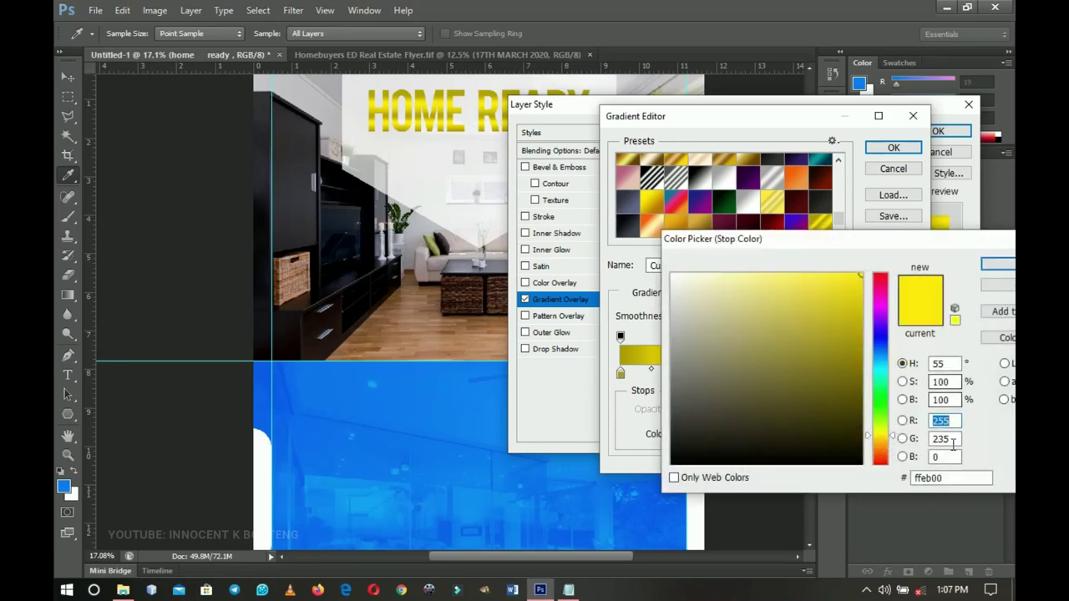
double_click(944, 478)
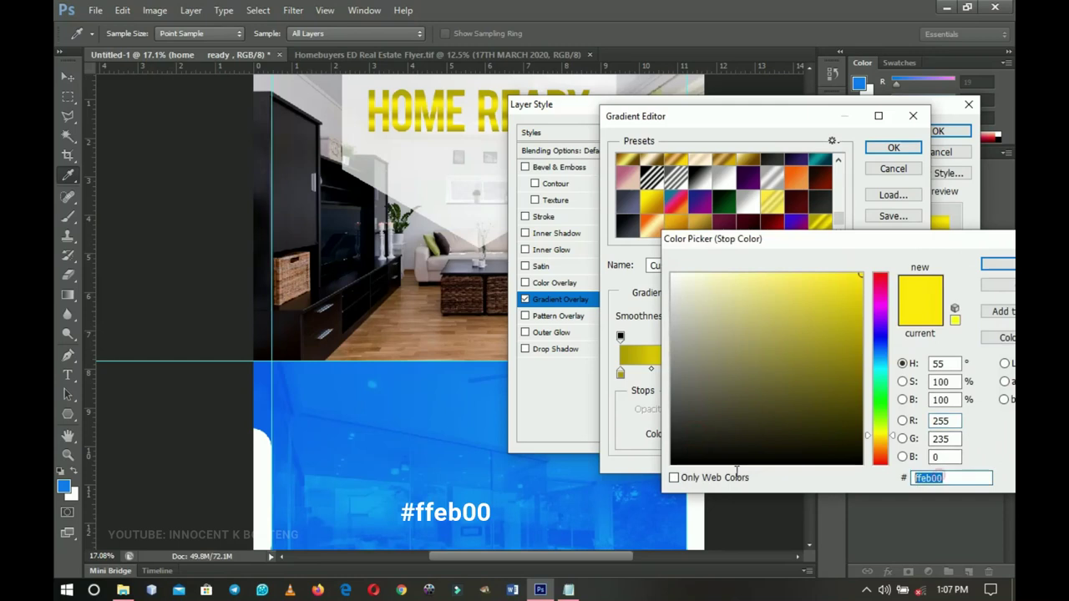
click(1006, 288)
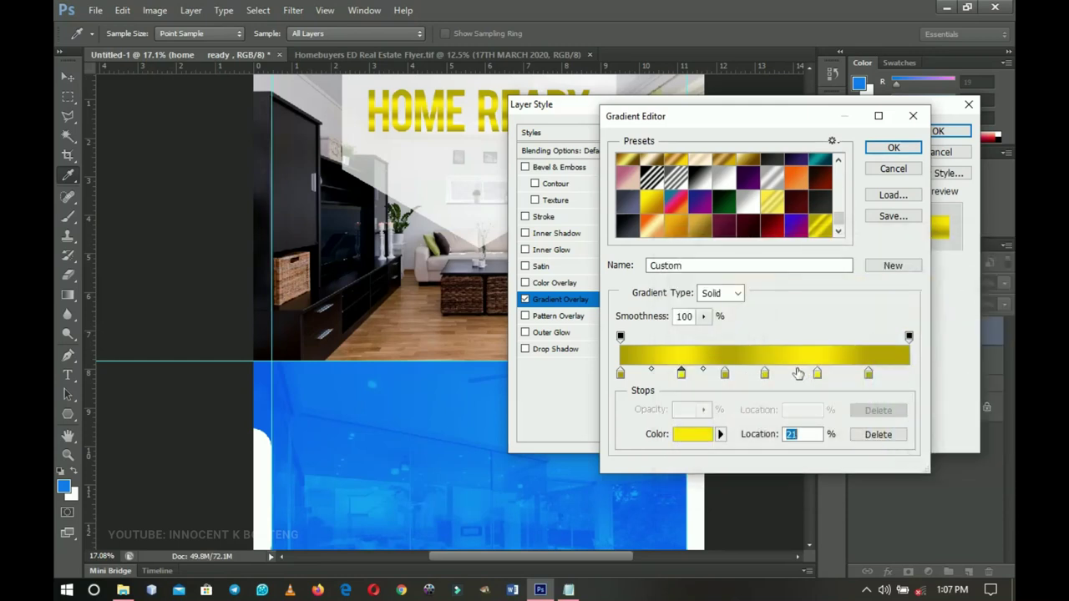
Confirm the gradient, set the overlay angle to 0°, and apply the style
click(894, 374)
click(881, 436)
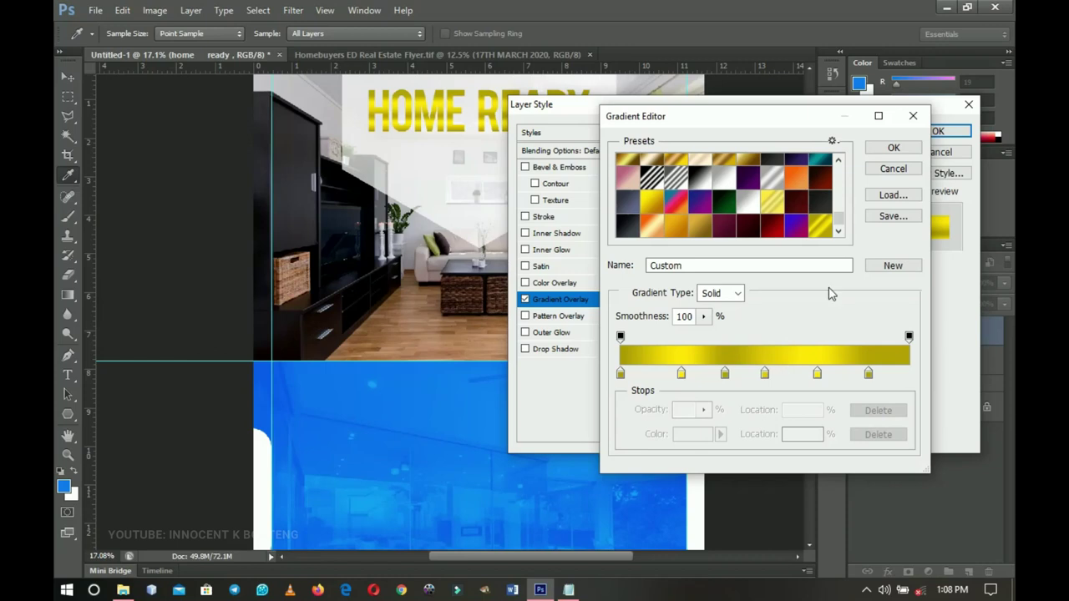
click(892, 147)
double_click(754, 233)
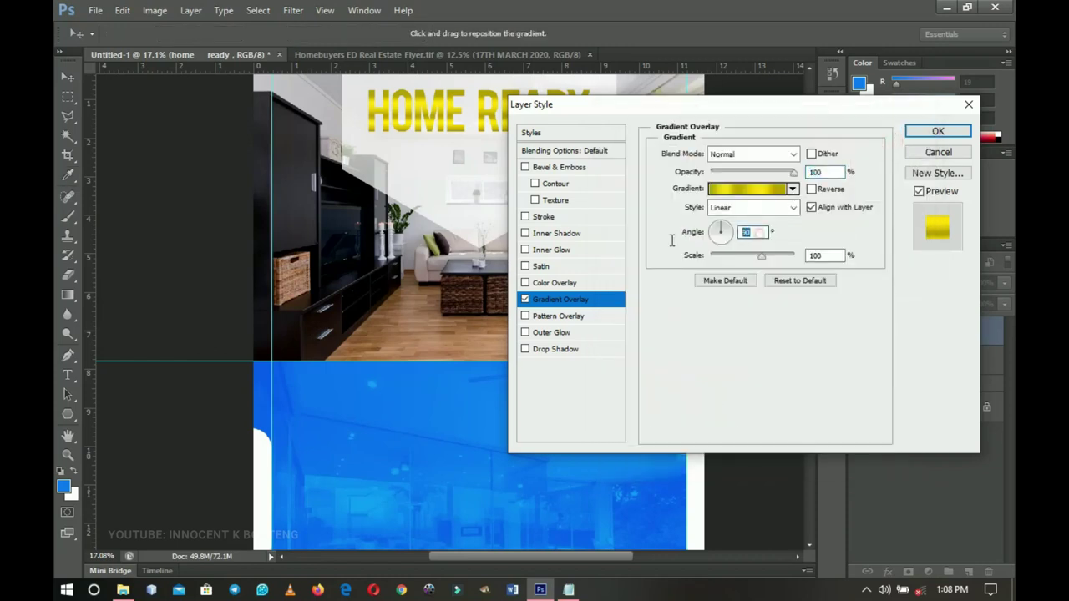
text(0)
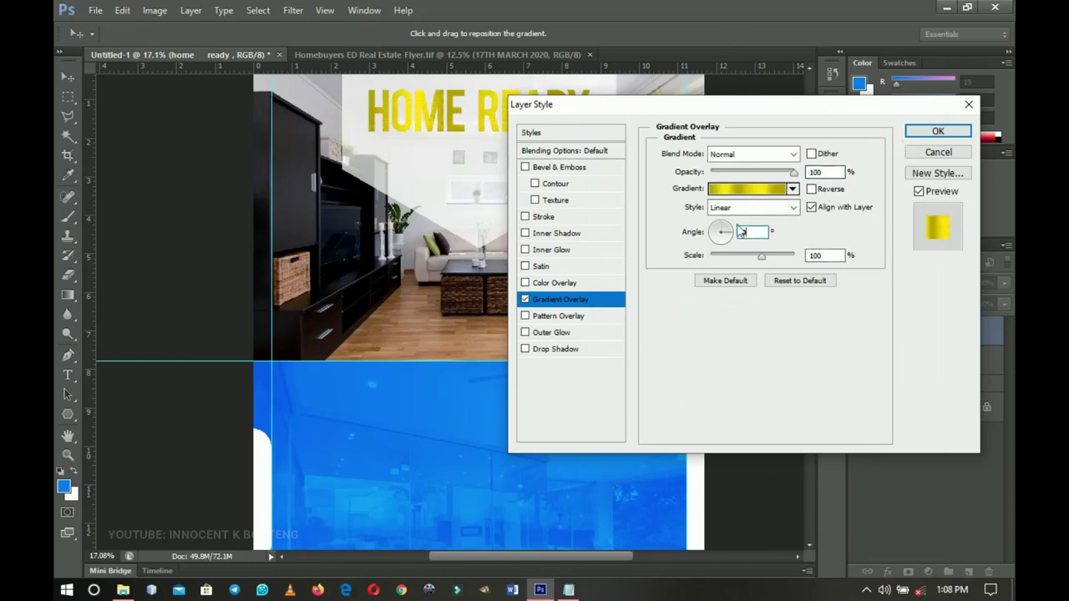
click(938, 131)
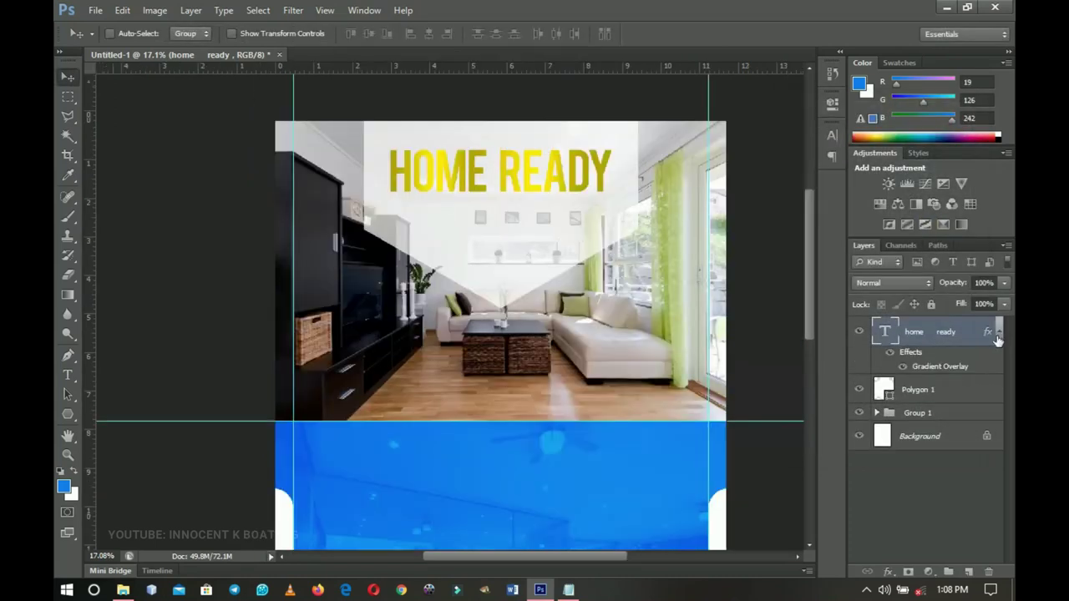
Duplicate the HOME READY layer, move the copy below, and clear its gradient effect
click(998, 334)
key(ctrl+j)
drag(529, 179, 530, 236)
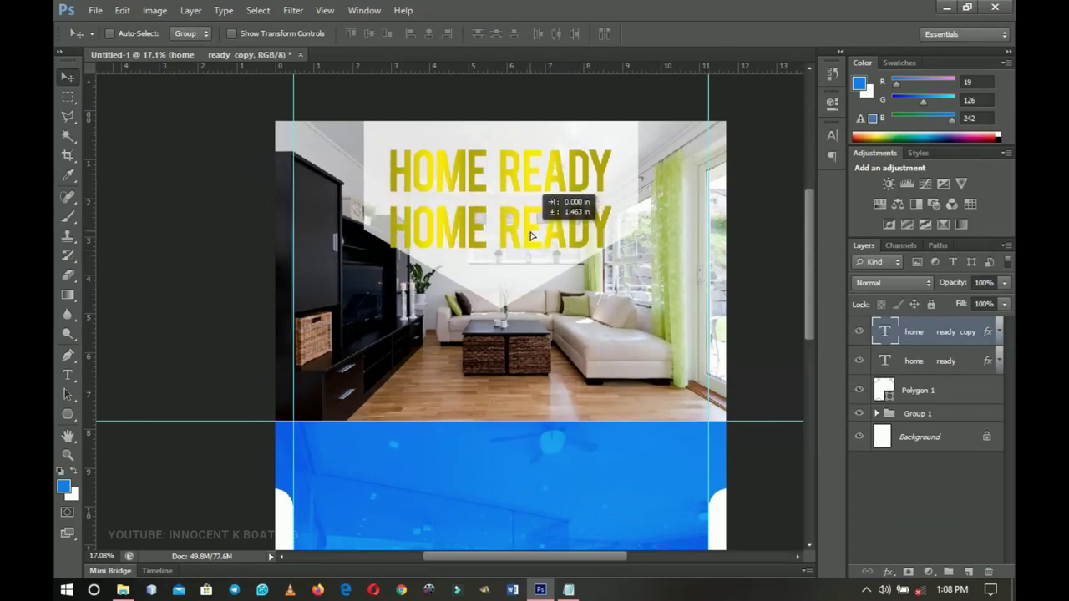
right_click(935, 331)
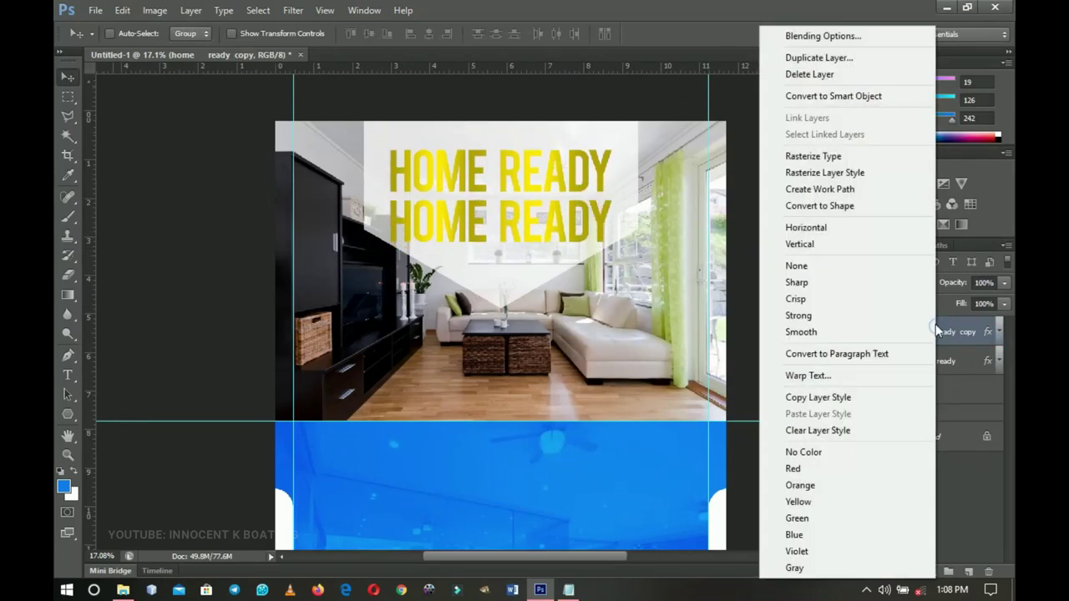
click(806, 430)
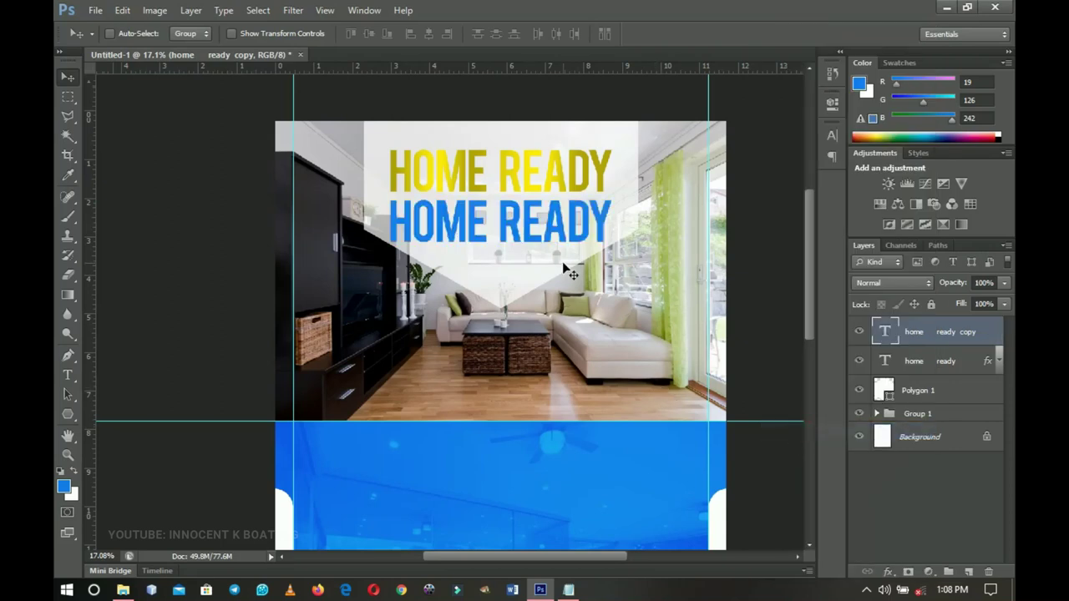
ctrl+click(527, 139)
drag(530, 219, 495, 214)
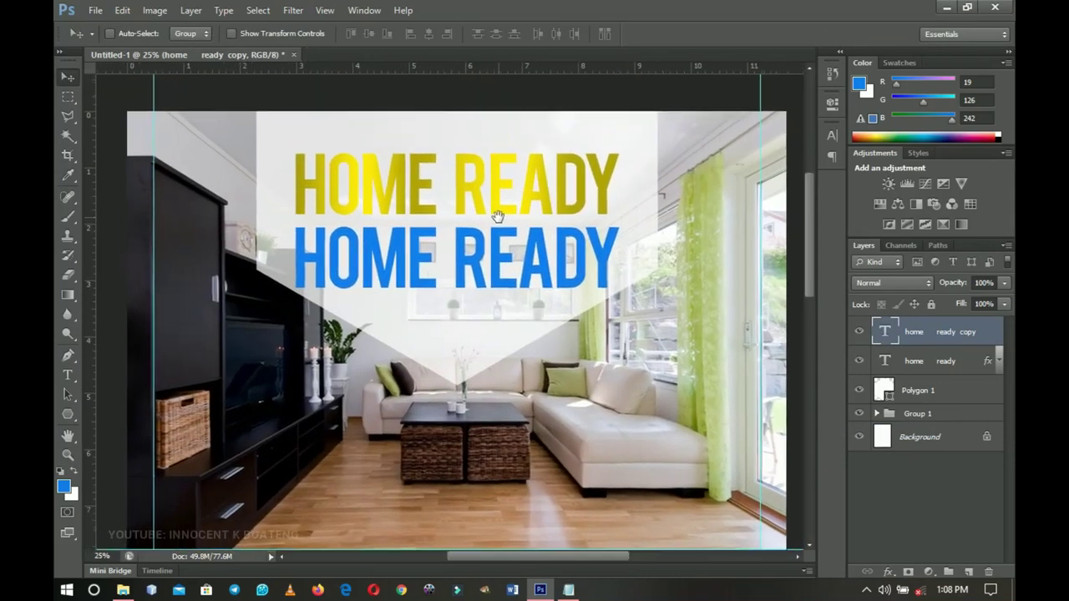
Make the copied text black (000000) in the Poppins font
key(t)
click(459, 262)
key(ctrl+a)
click(535, 39)
text(000000)
click(991, 269)
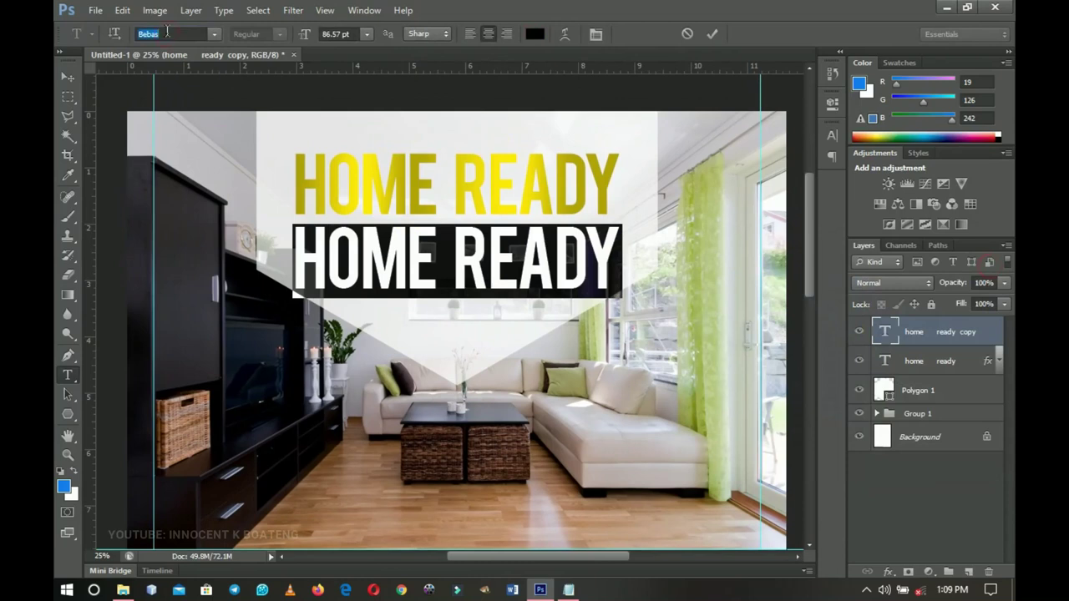
text(Poppins)
key(Return)
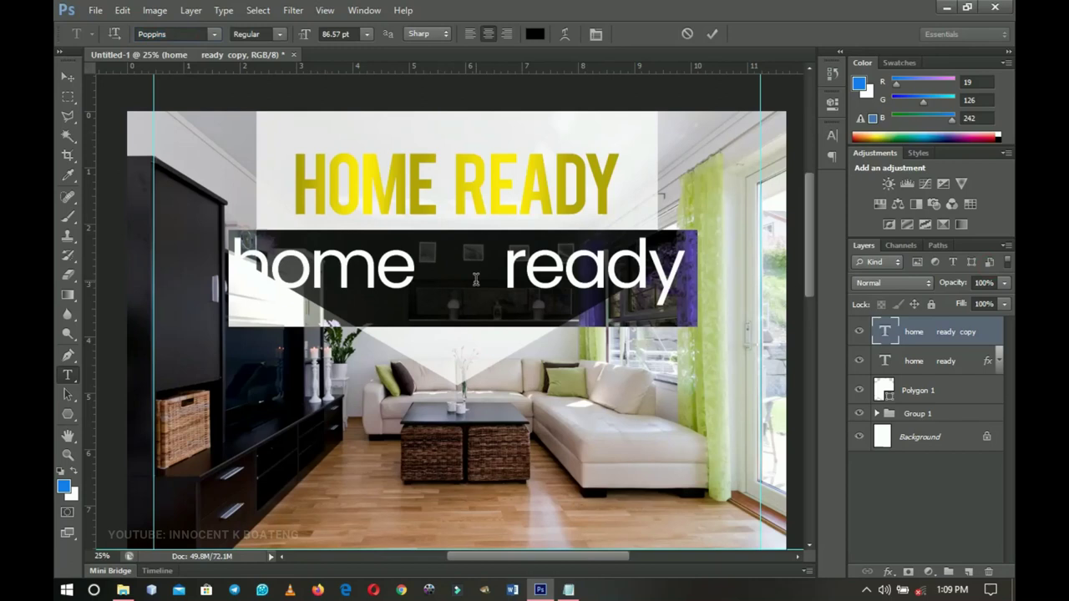
Replace the extra spaces between 'home' and 'ready' with a period and select the line
click(489, 274)
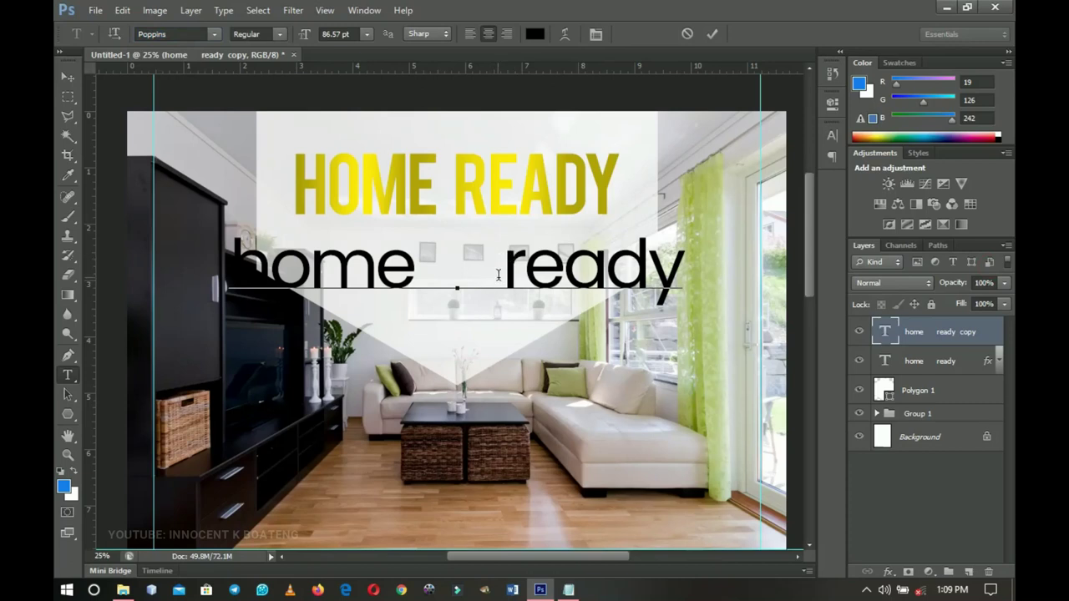
drag(504, 276, 434, 283)
text(.)
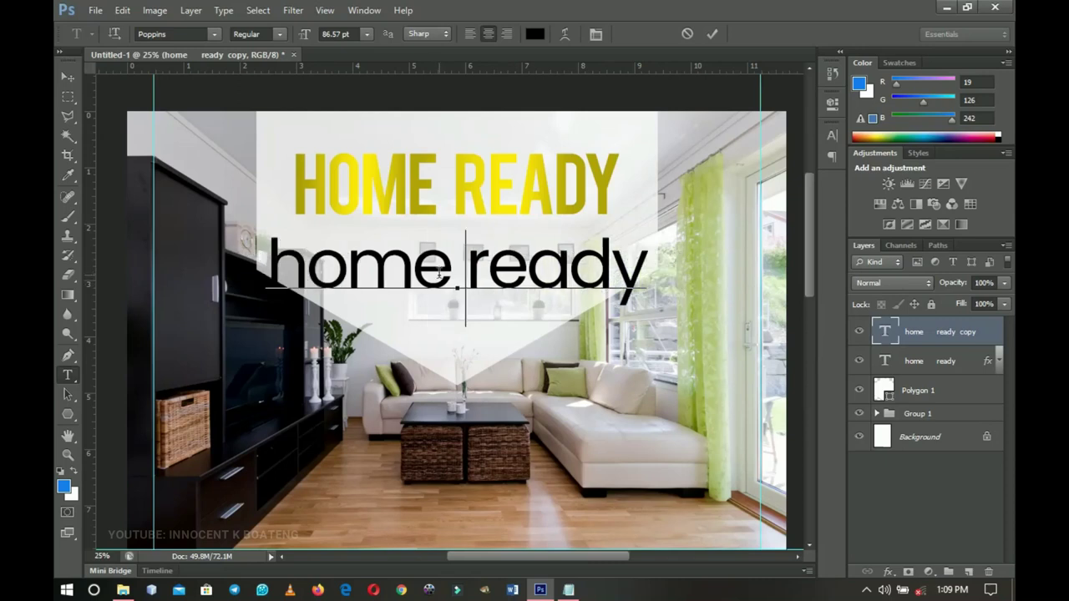
key(ctrl+a)
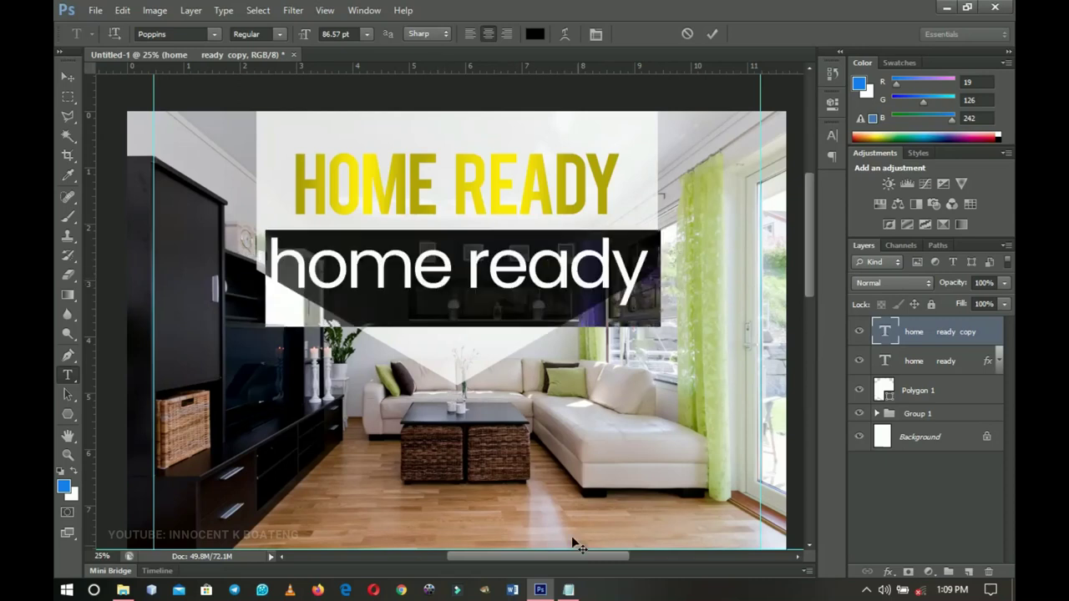
click(568, 590)
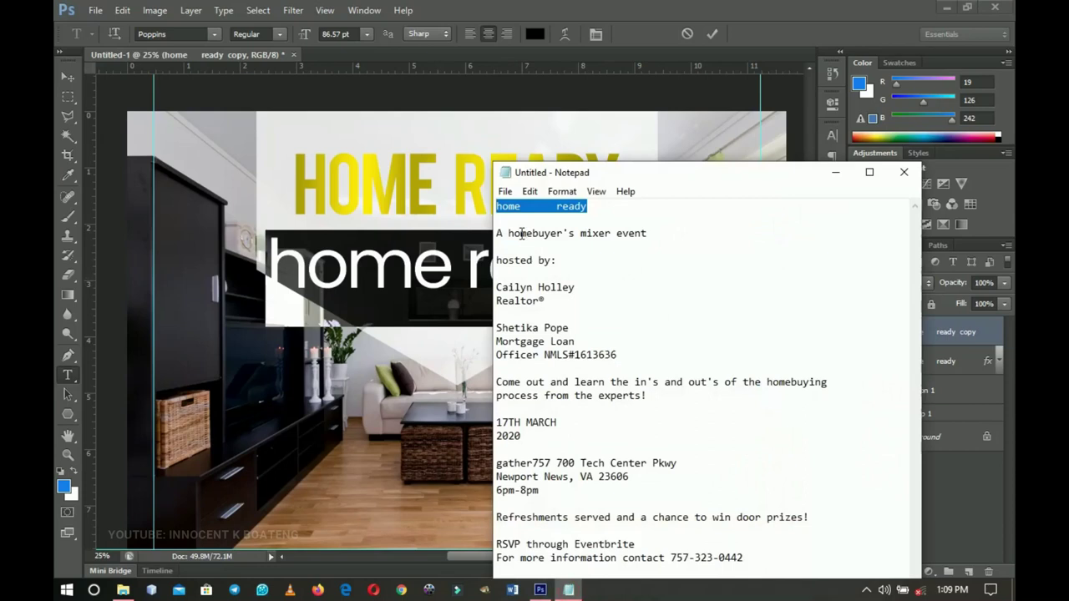
Paste 'A homebuyer's mixer event' from Notepad over the copied line
drag(498, 233, 651, 233)
key(ctrl+c)
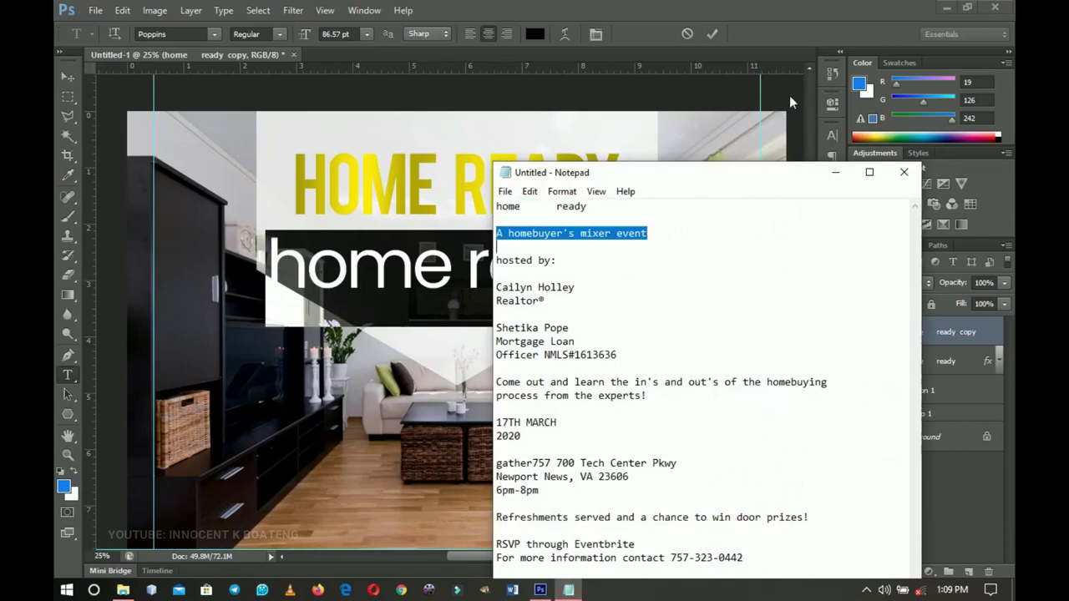
click(835, 172)
key(ctrl+v)
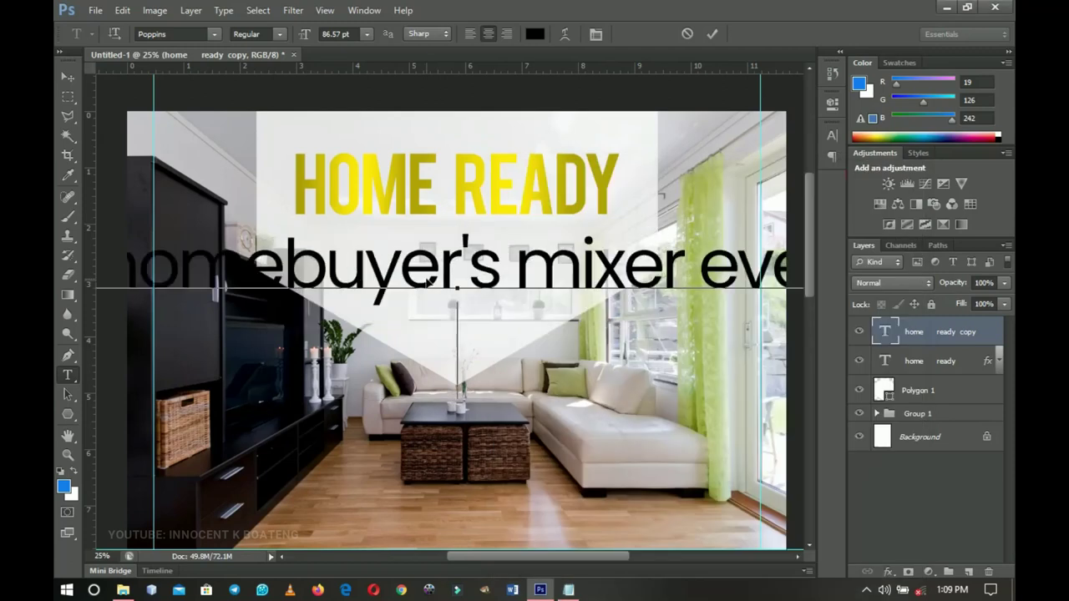
key(ctrl+a)
Turn on All Caps for the subheading in the Character panel and commit
click(593, 35)
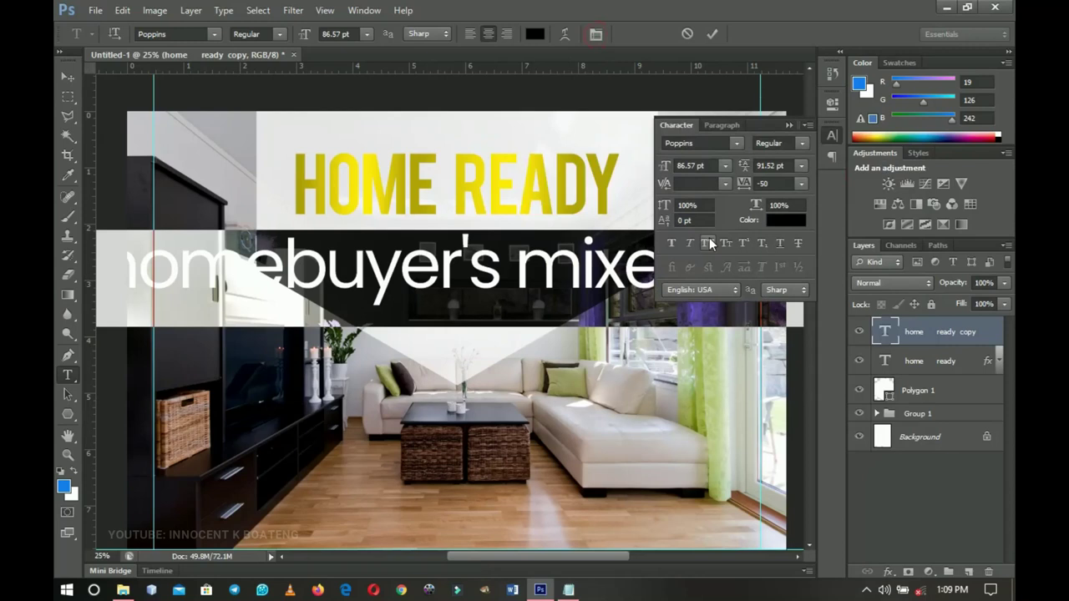
click(707, 242)
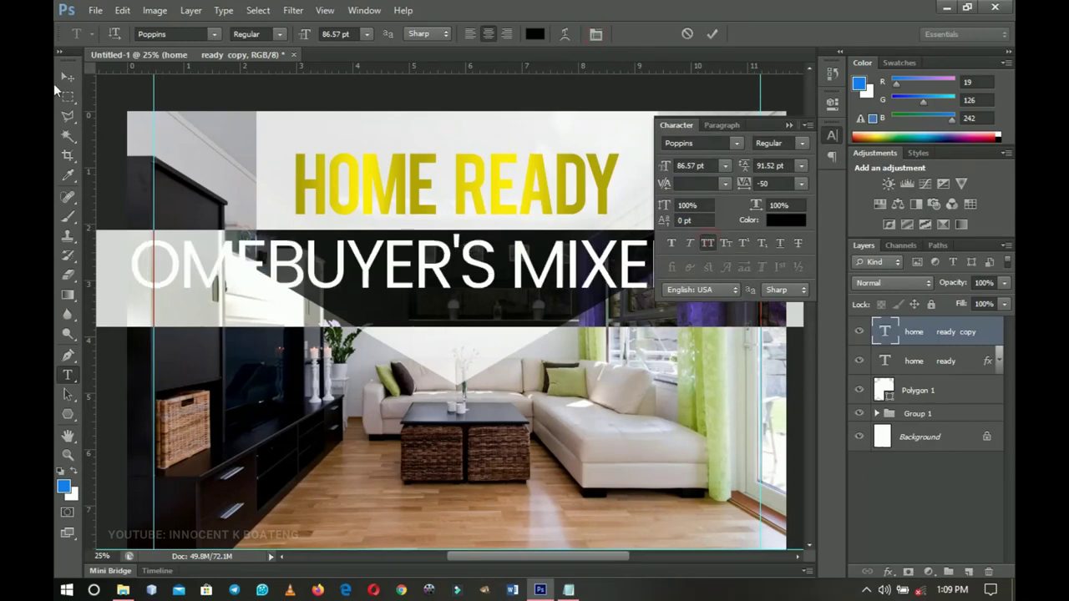
click(65, 77)
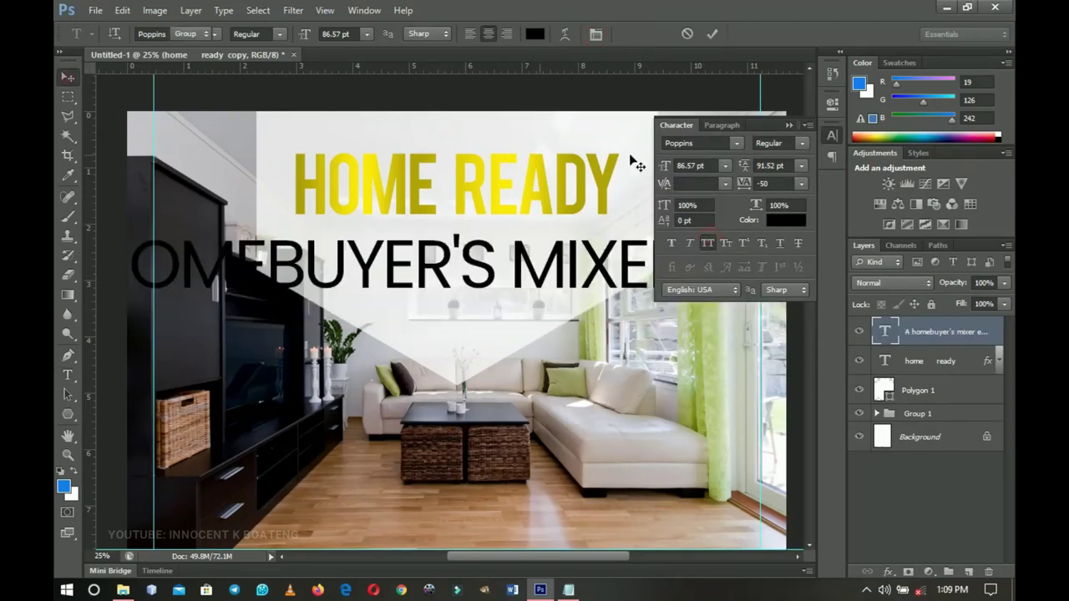
click(787, 126)
key(z)
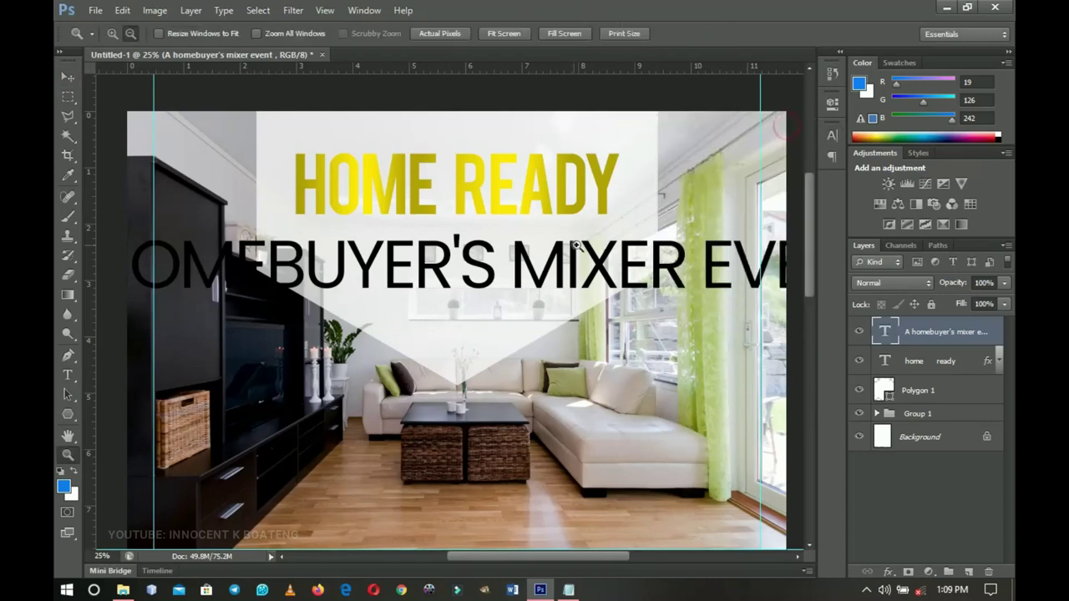
scroll(562, 245, down, 2)
key(ctrl+t)
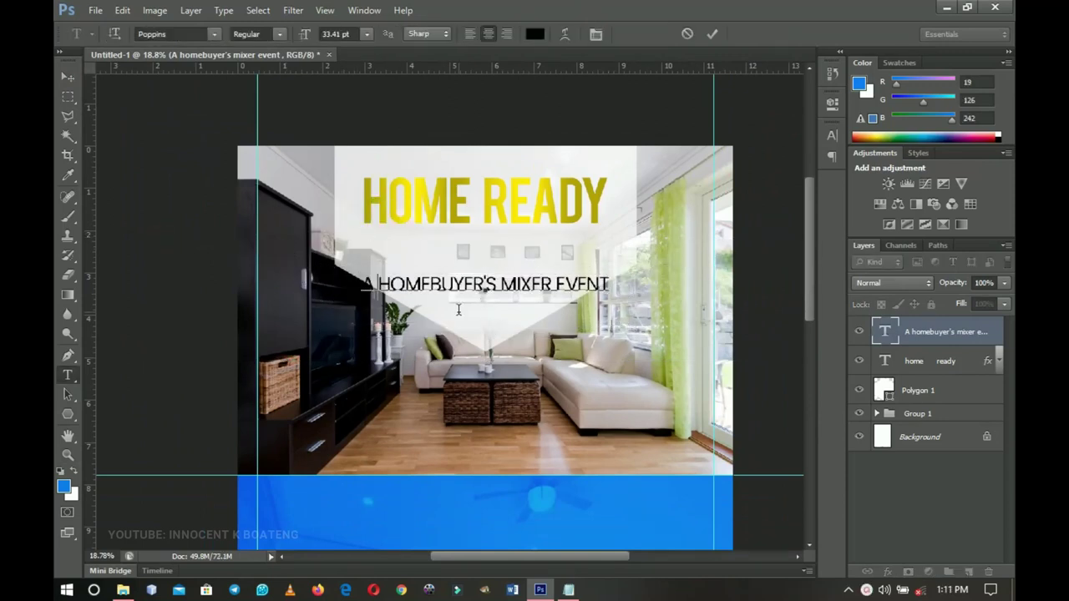
Make the subheading Poppins Bold and scale it to about 93.6% beneath HOME READY
key(ctrl+a)
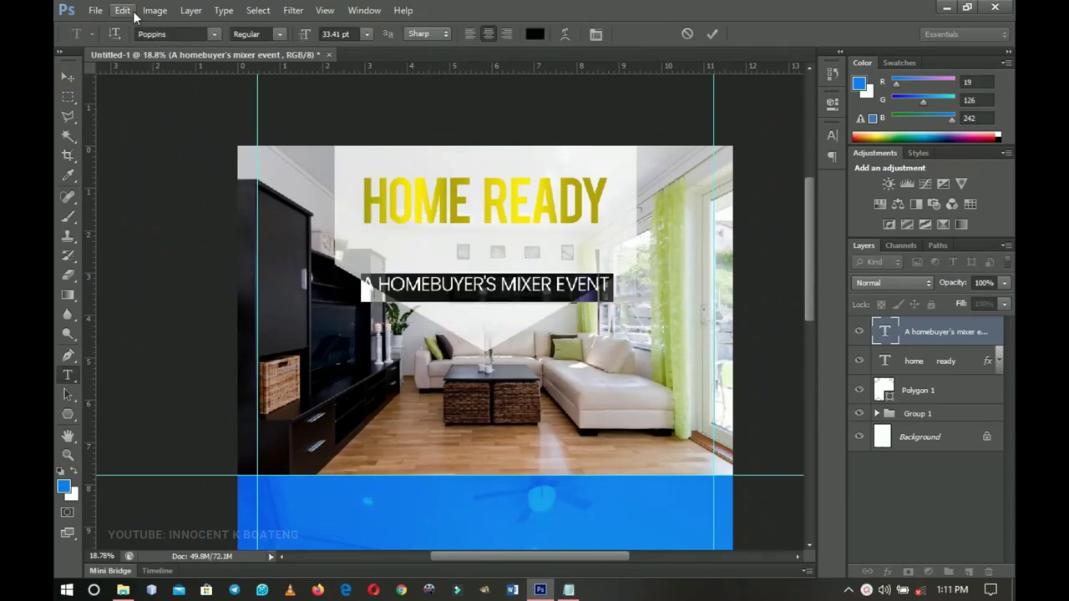
click(277, 33)
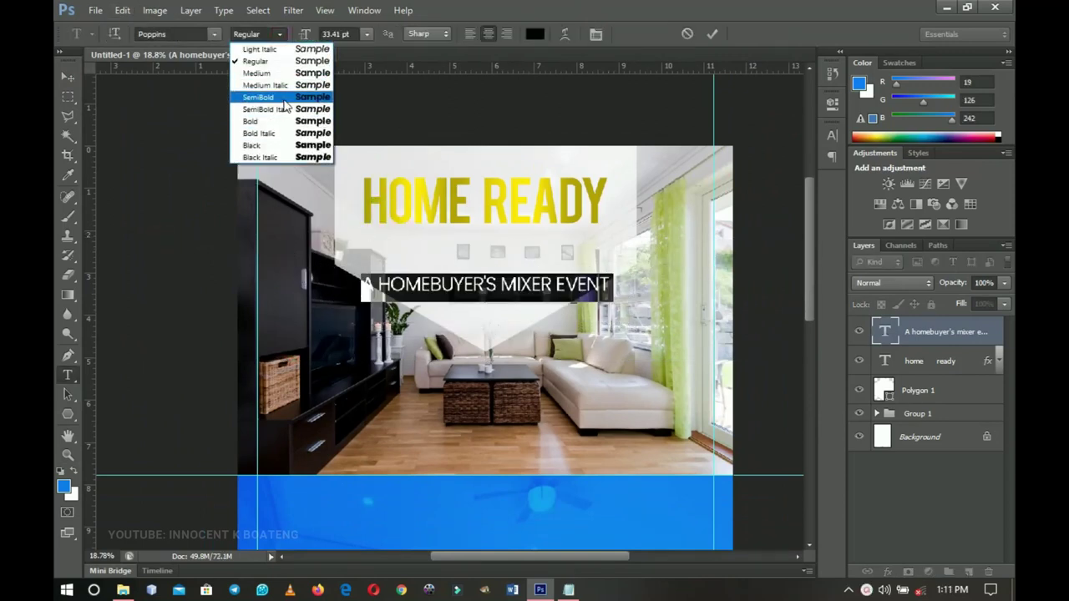
click(285, 122)
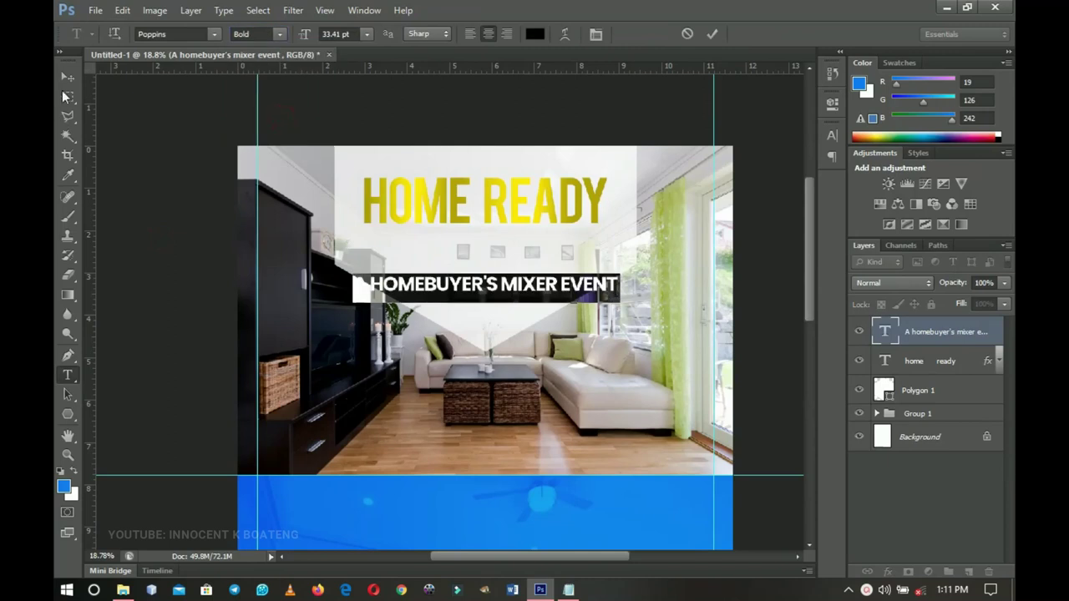
click(66, 78)
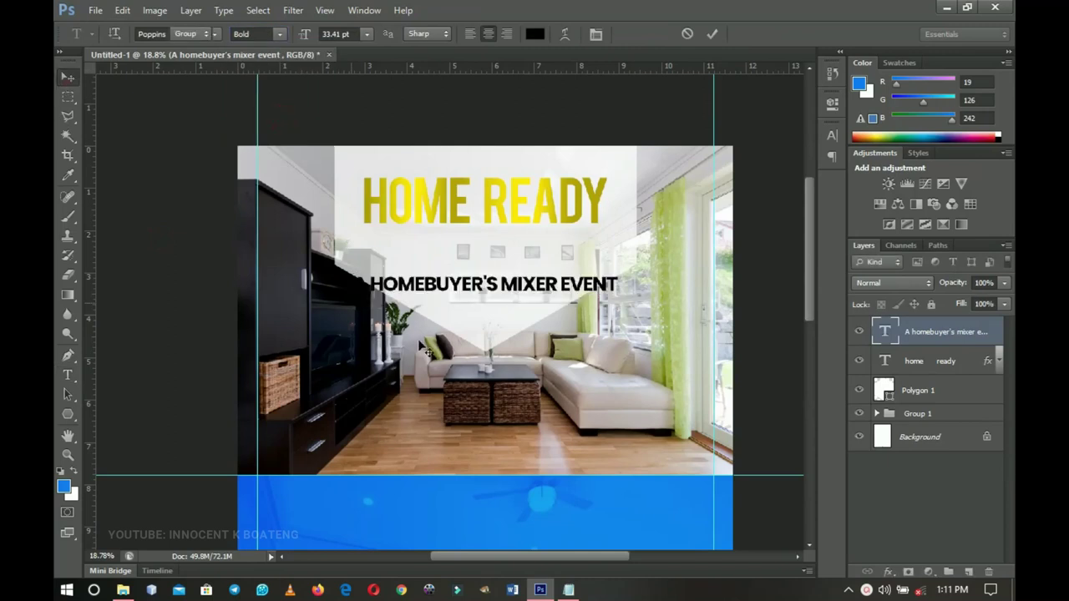
mouse_move(544, 320)
mouse_down()
mouse_move(551, 307)
mouse_move(539, 294)
mouse_move(523, 317)
mouse_up()
ctrl+click(523, 279)
key(ctrl+t)
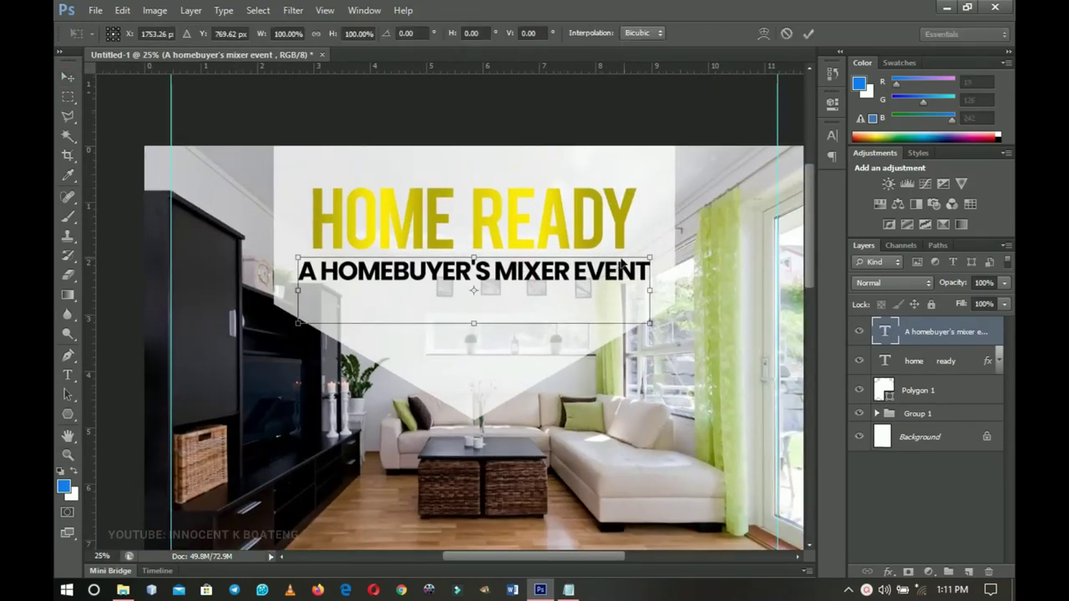
drag(649, 258, 639, 260)
key(Return)
Select both headline text layers and nudge them upward
key(ctrl+a)
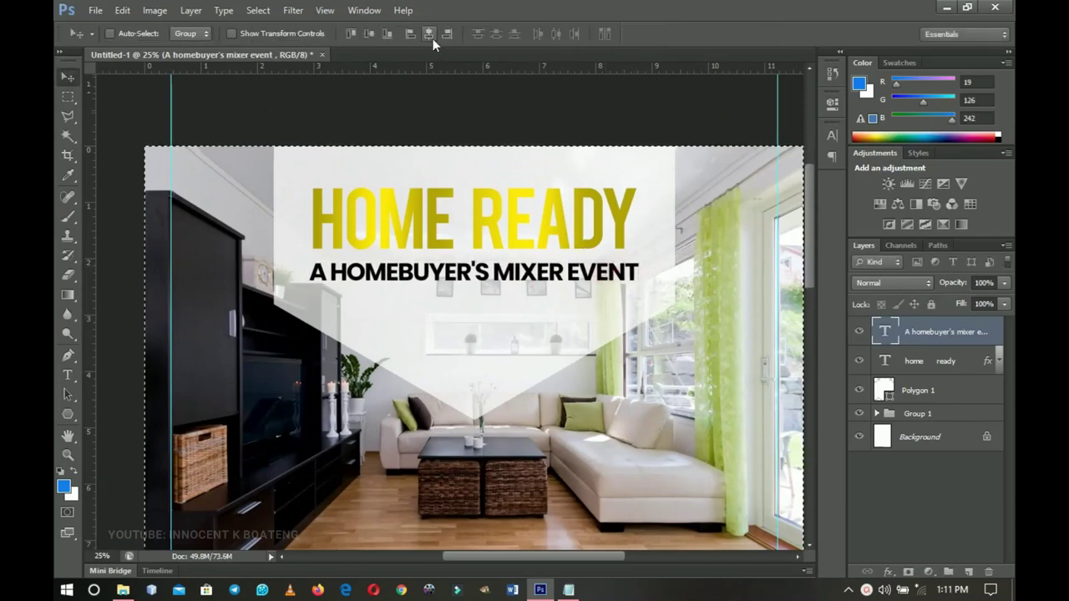
key(ctrl+d)
shift+click(944, 365)
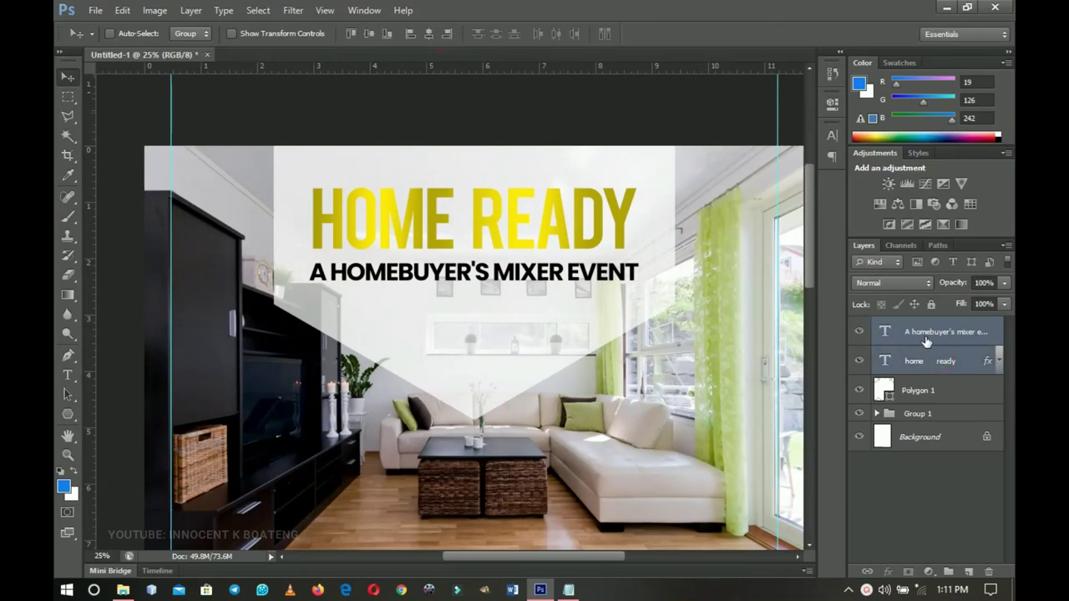
key(shift+Up)
key(shift+Up)
key(shift+Up)
key(shift+Up)
key(shift+Up)
key(shift+Up)
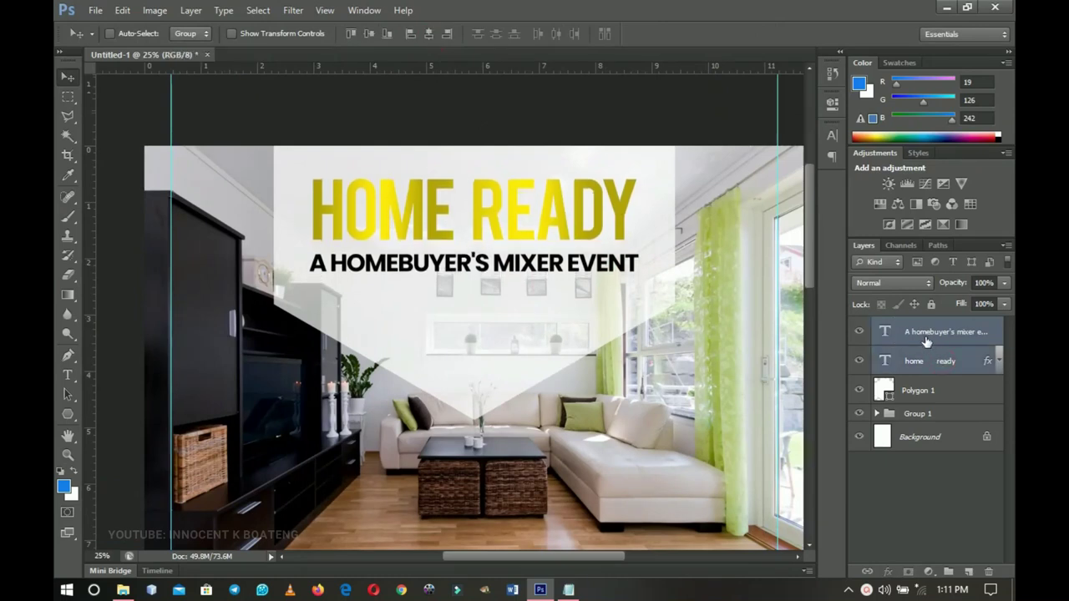
Set Polygon 1 to 70% opacity and nudge it upward
click(920, 392)
key(7)
key(shift+Up)
key(shift+Up)
key(shift+Up)
key(shift+Up)
key(shift+Up)
key(shift+Up)
key(shift+Up)
key(shift+Up)
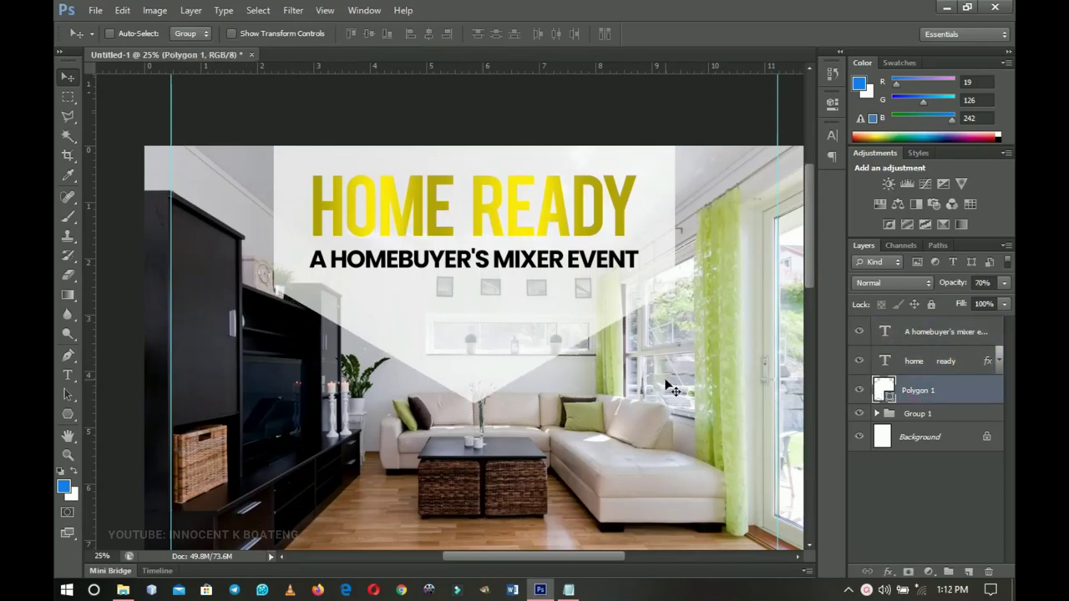
scroll(672, 390, down, 3)
scroll(651, 382, up, 3)
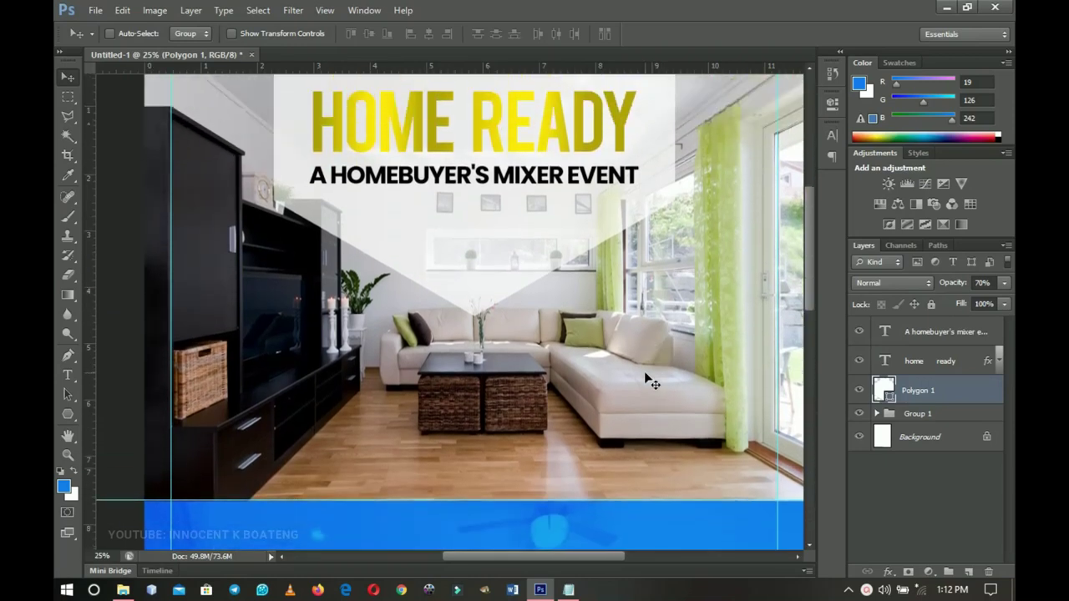
Group the hexagon and both headline texts and name the group 'Heading'
shift+click(933, 333)
key(ctrl+g)
double_click(918, 326)
text(H)
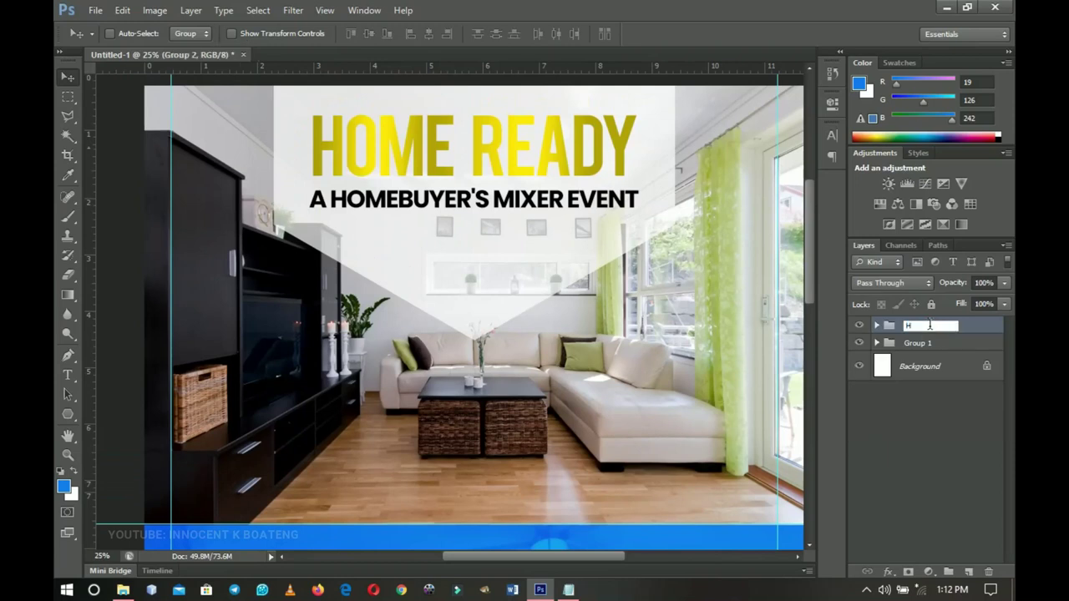
text(eading)
key(Return)
scroll(518, 381, down, 1)
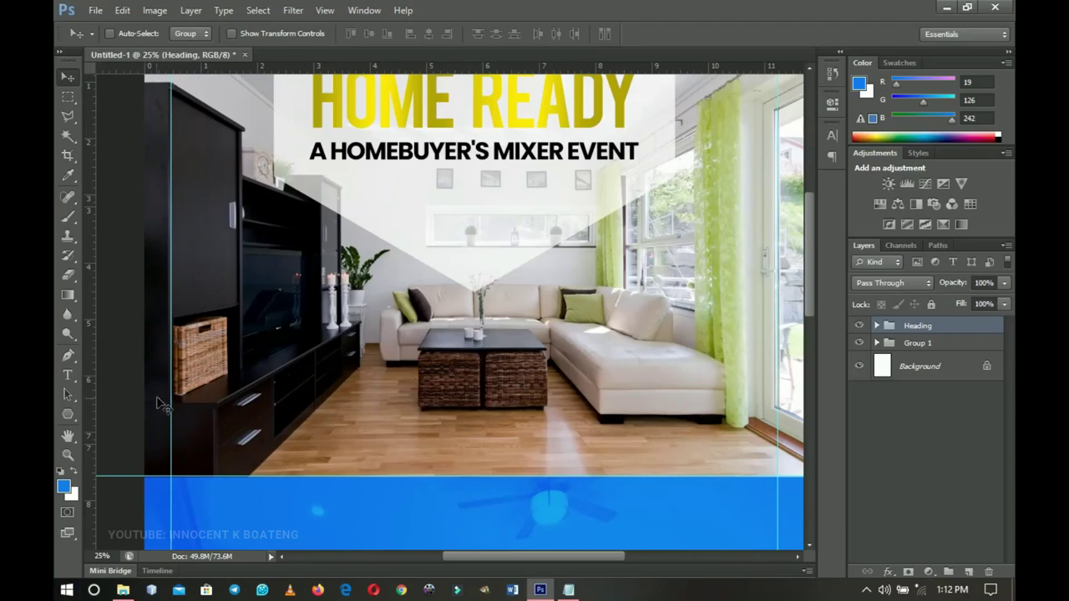
Add a new text line on the canvas with 'hosted by:' copied from Notepad
click(68, 375)
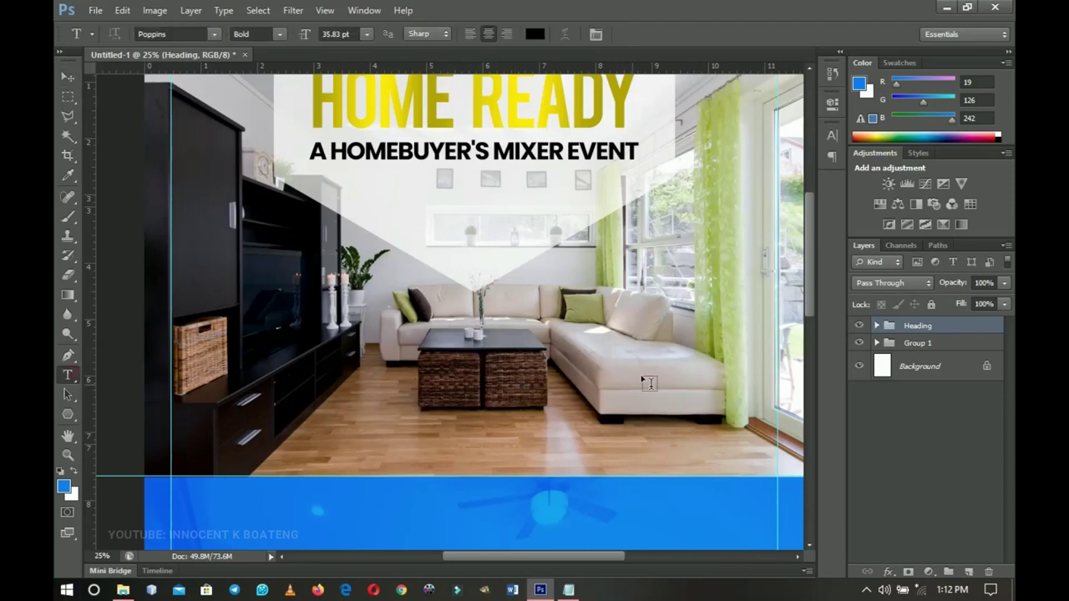
click(464, 355)
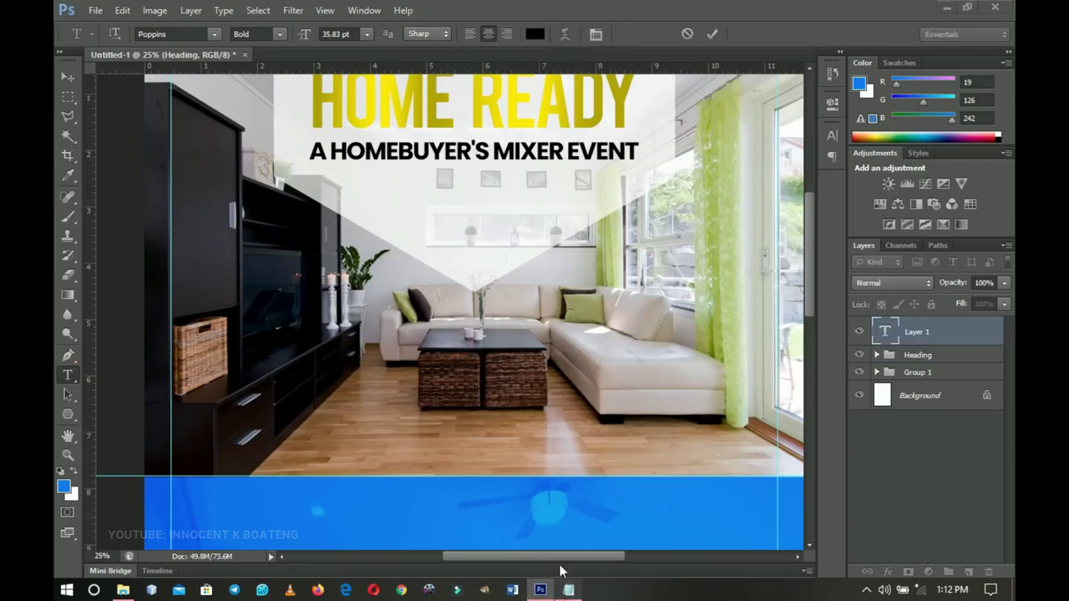
click(568, 589)
drag(565, 260, 498, 261)
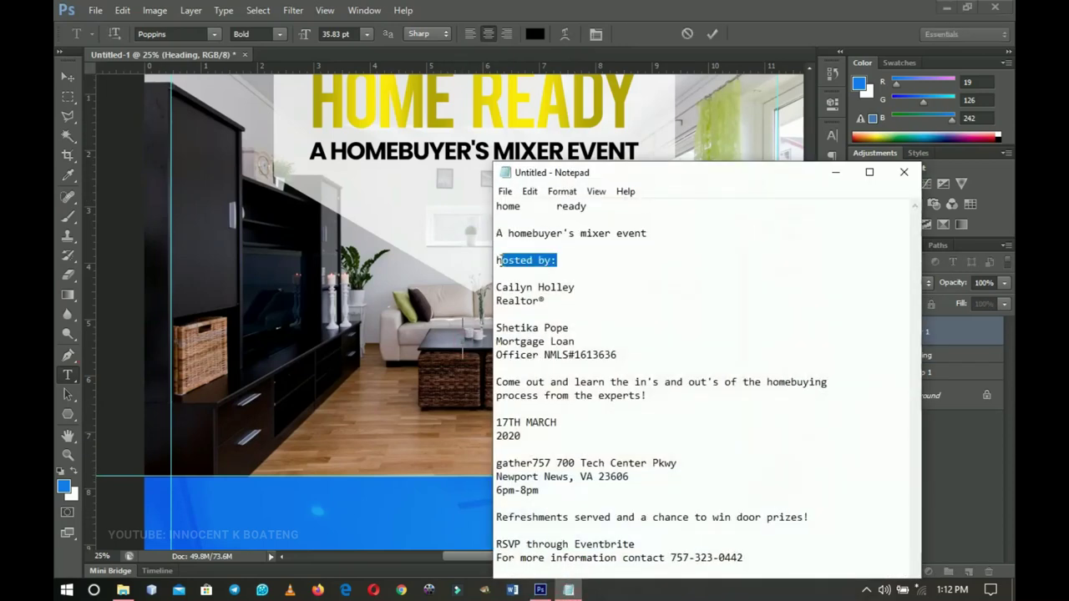
key(ctrl+c)
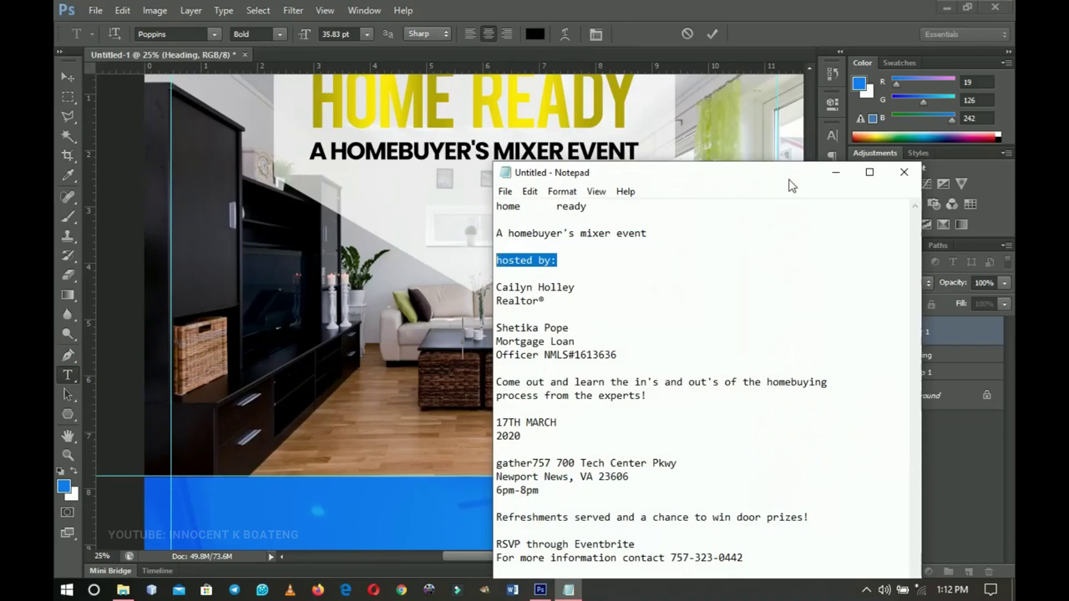
click(835, 172)
key(ctrl+v)
Colour the HOSTED BY: text white (#ffffff) and commit it
key(ctrl)
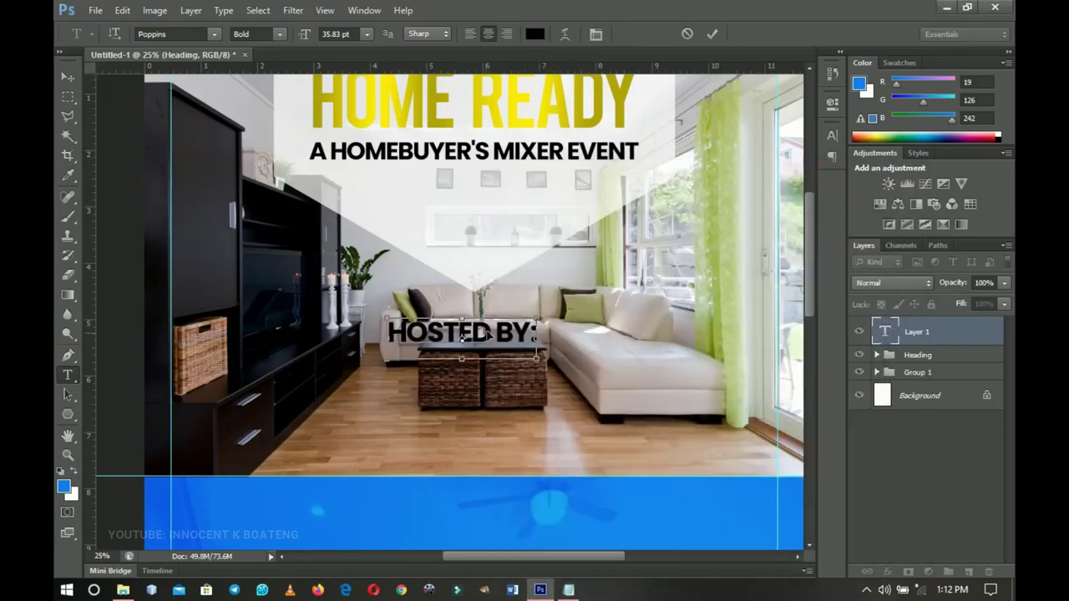
key(ctrl+a)
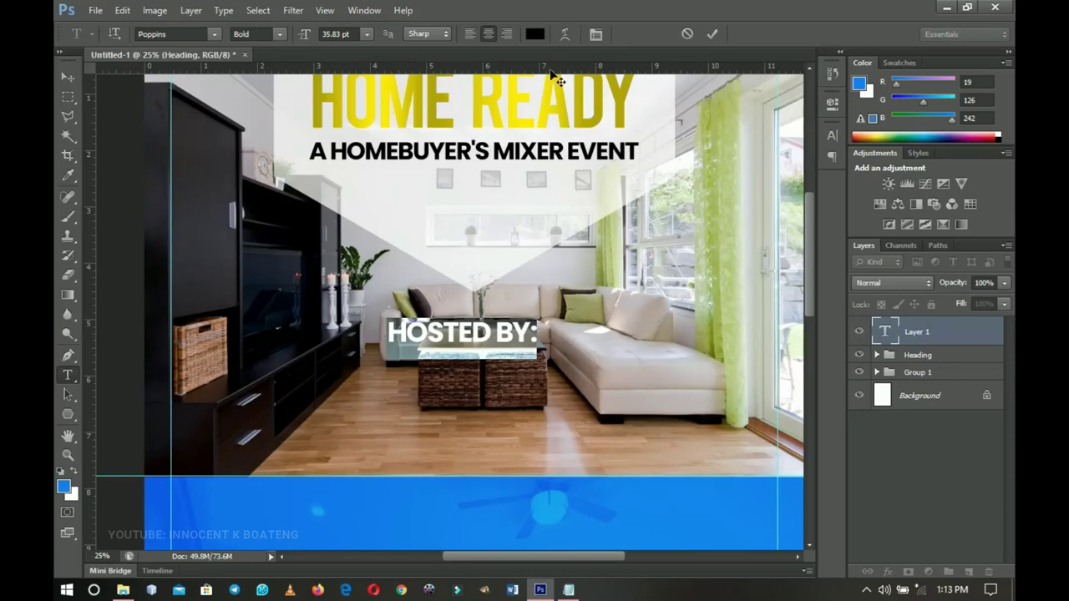
click(535, 33)
drag(728, 329, 673, 275)
click(993, 267)
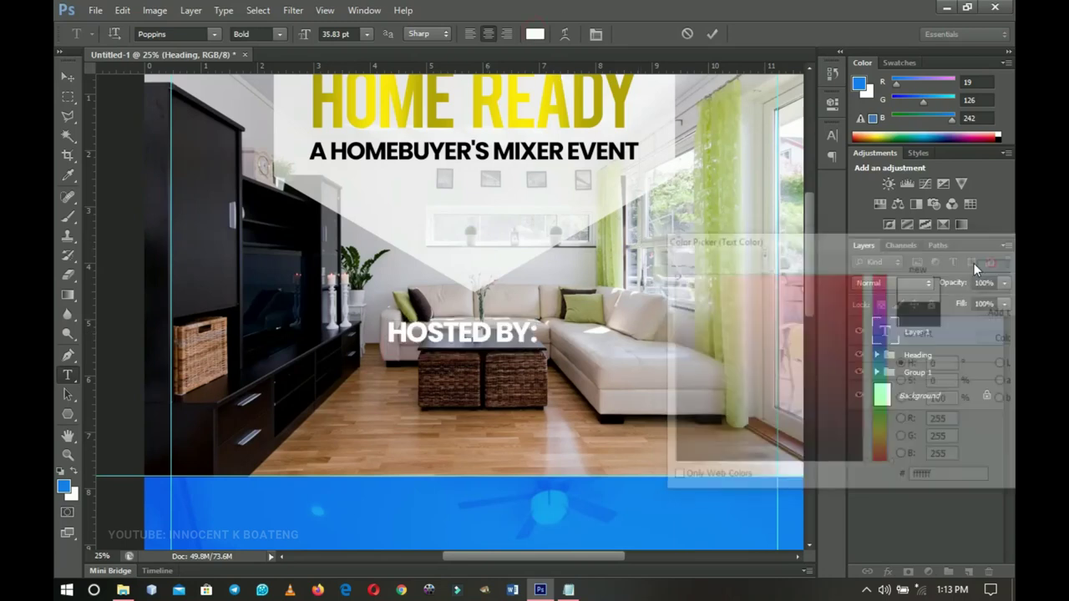
click(70, 76)
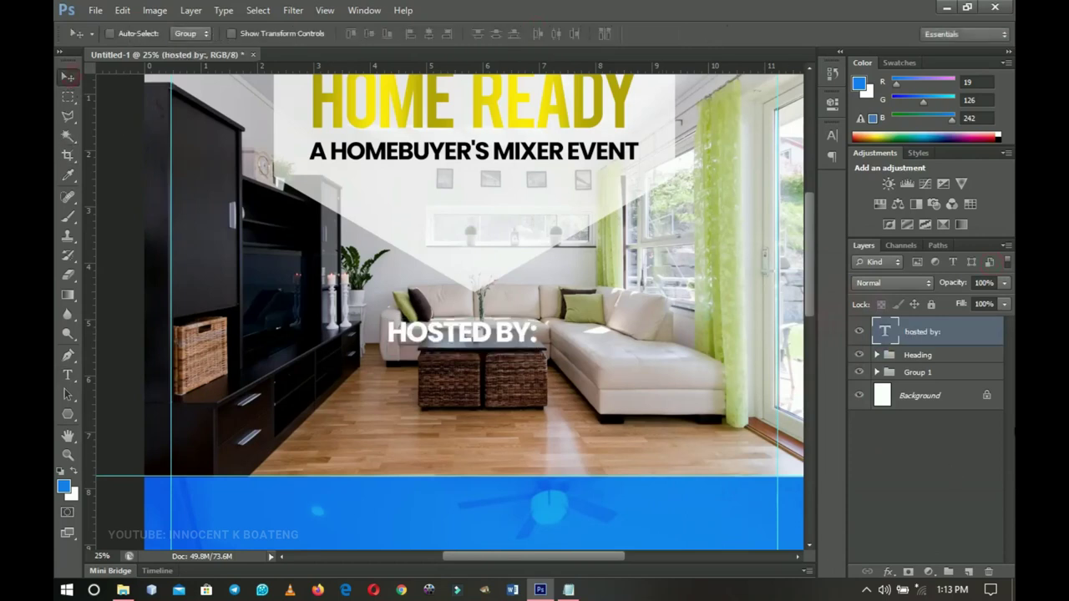
Give the HOSTED BY: layer a large, soft drop shadow
right_click(964, 337)
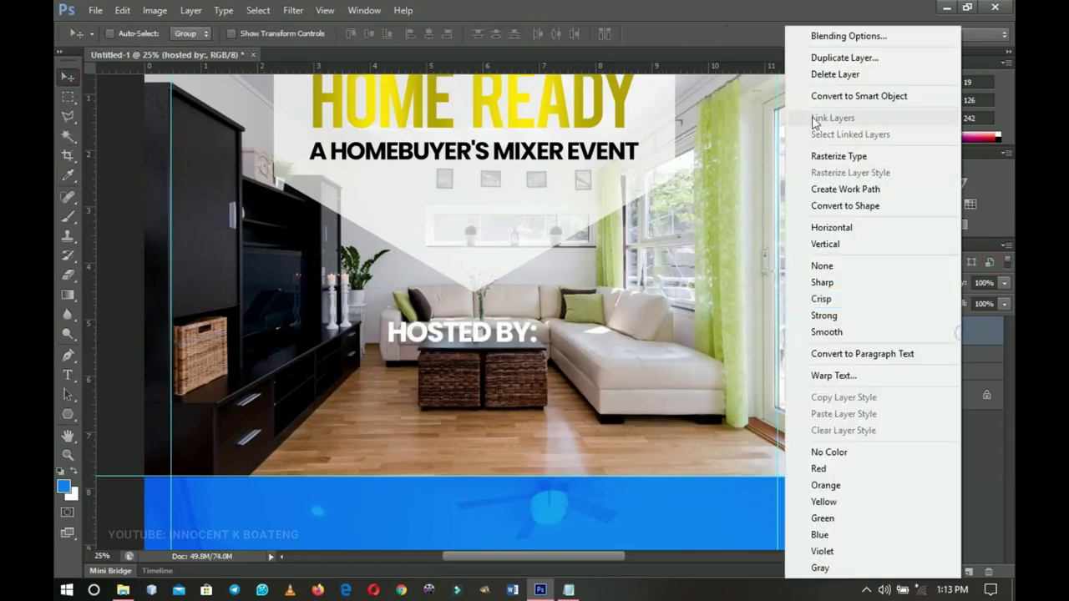
click(815, 48)
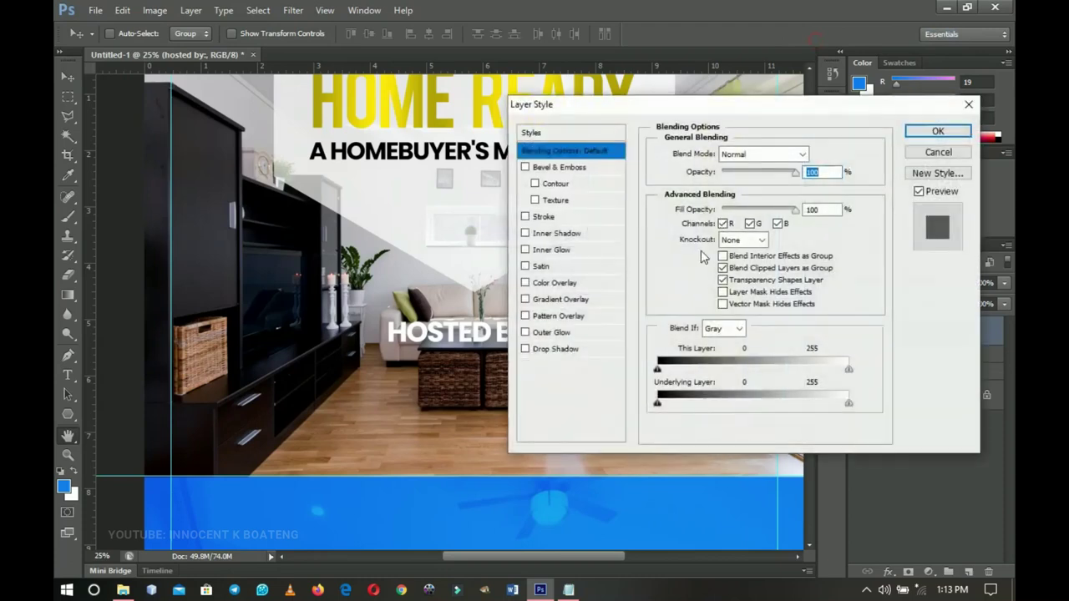
click(551, 351)
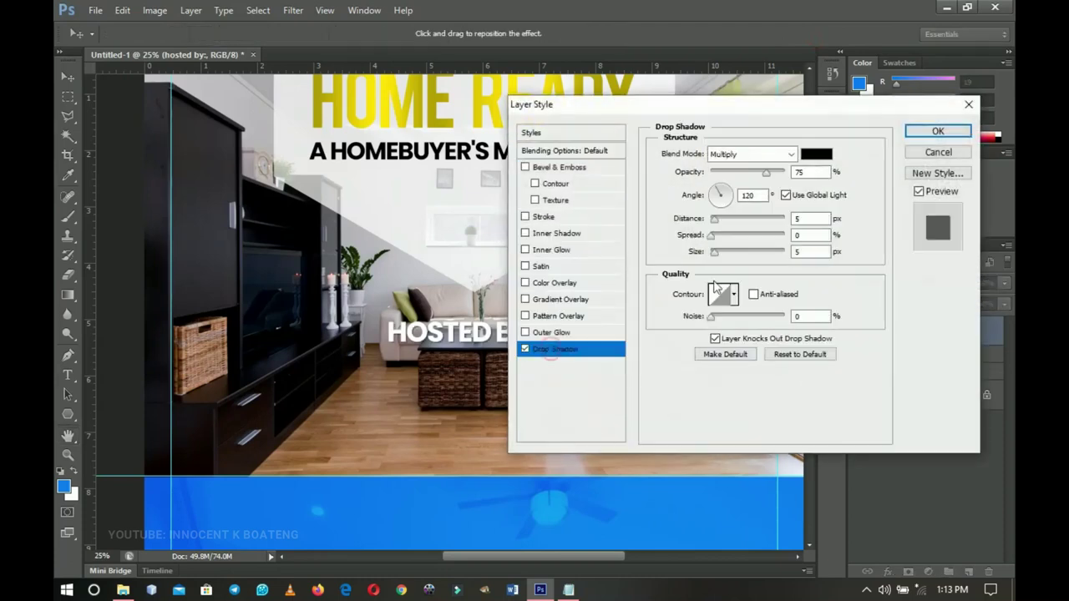
drag(635, 101, 704, 87)
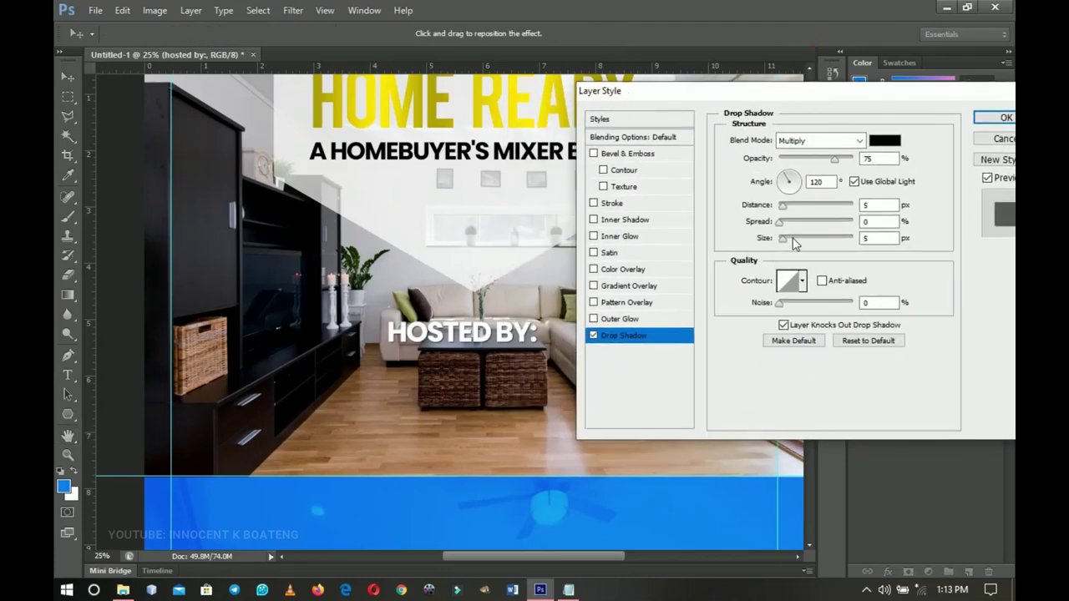
drag(784, 238, 810, 237)
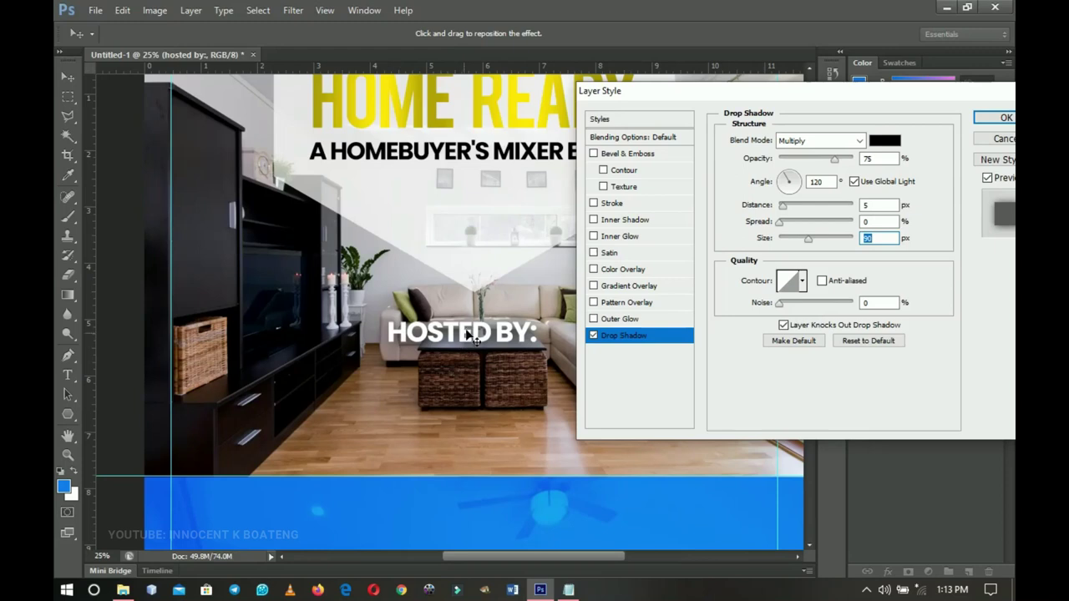
click(998, 117)
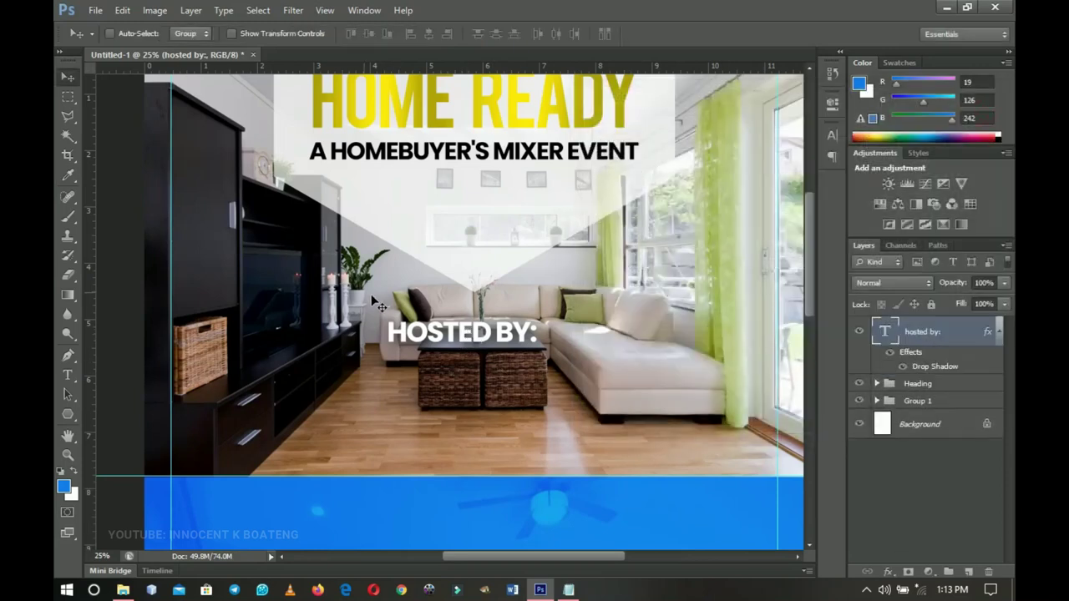
Scale the HOSTED BY: text to about 80% and centre it horizontally on the flyer
key(ctrl+t)
drag(543, 318, 533, 323)
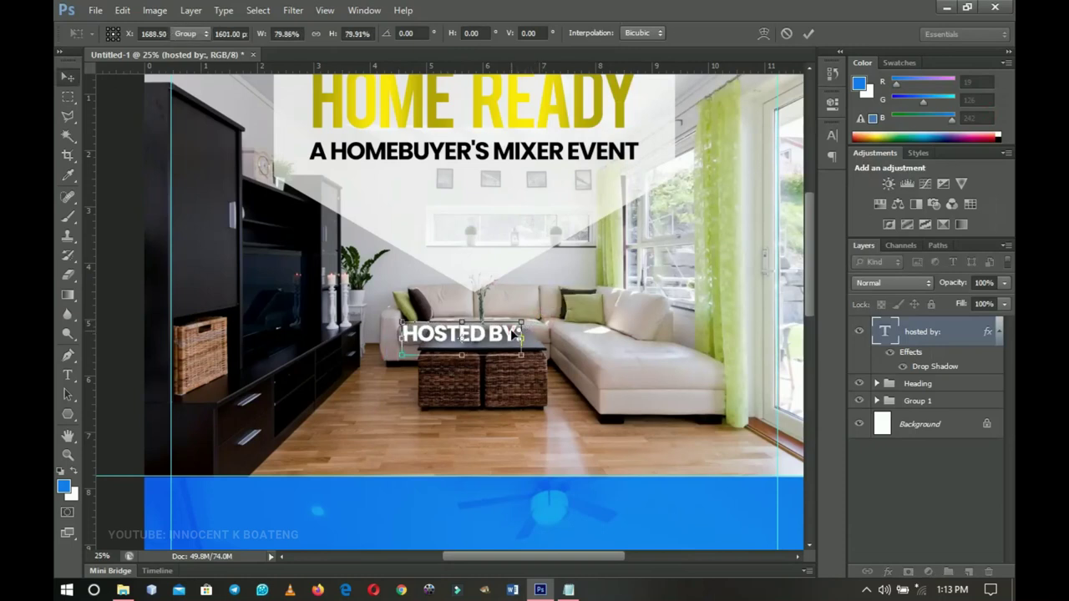
key(Return)
key(ctrl+a)
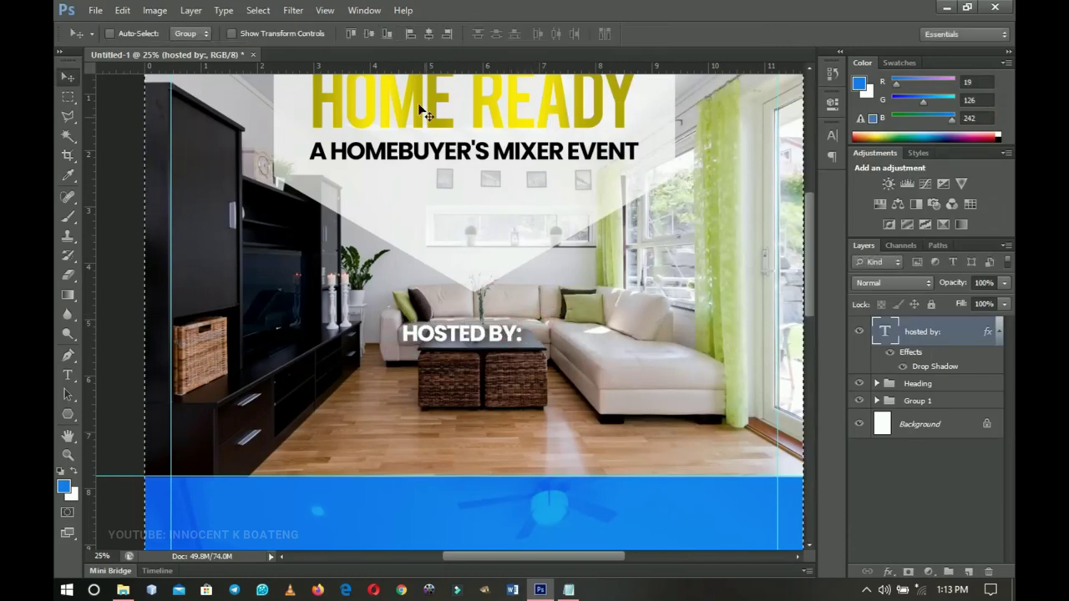
click(429, 34)
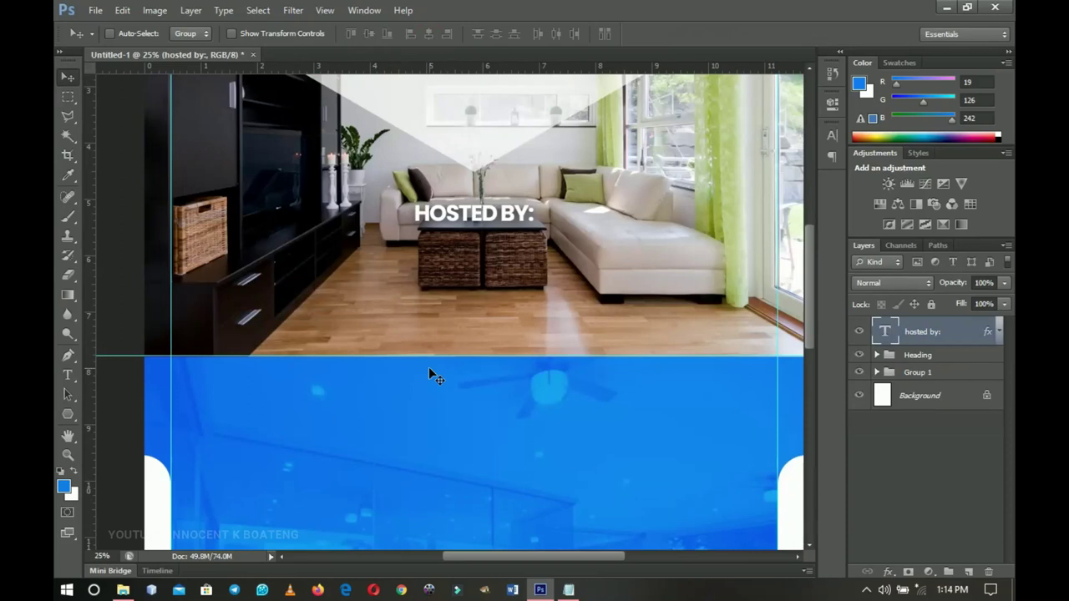
Draw a circle with the Ellipse Tool across the photo and blue panel edge
drag(668, 235, 623, 240)
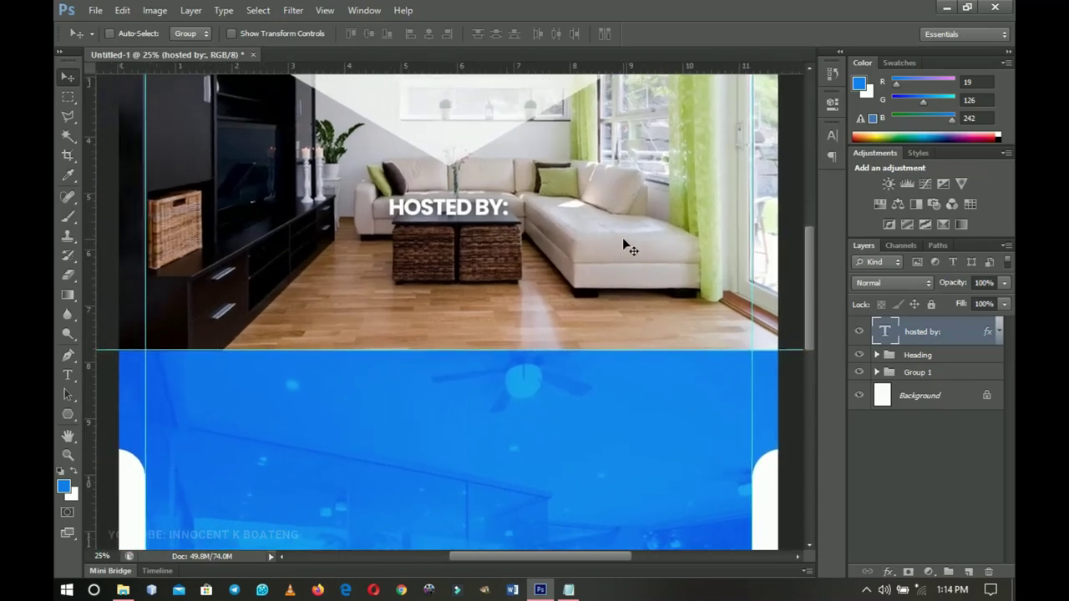
scroll(457, 255, down, 3)
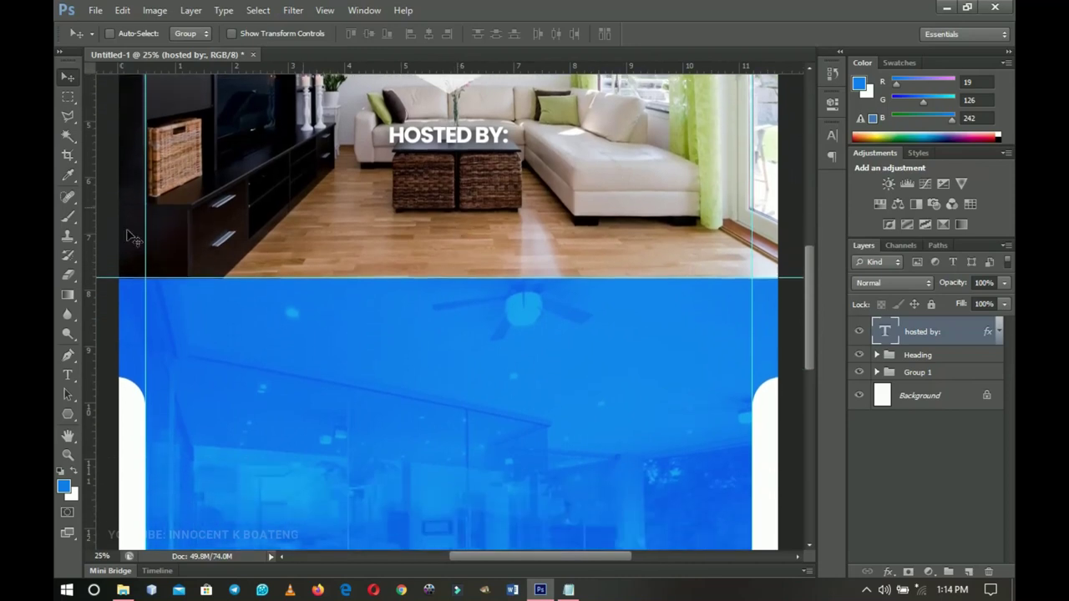
click(68, 414)
right_click(68, 414)
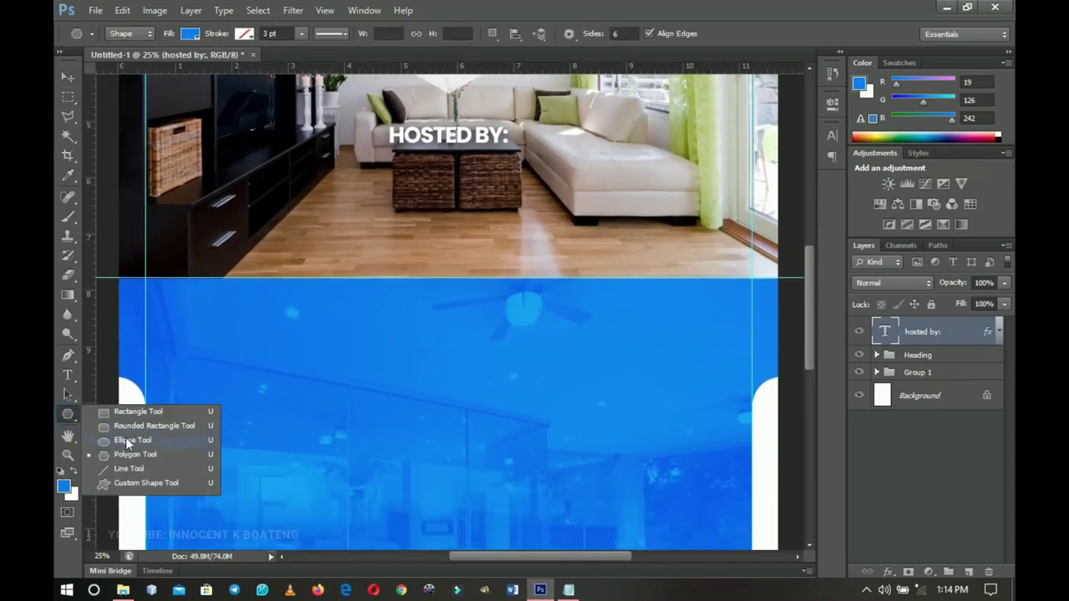
click(130, 440)
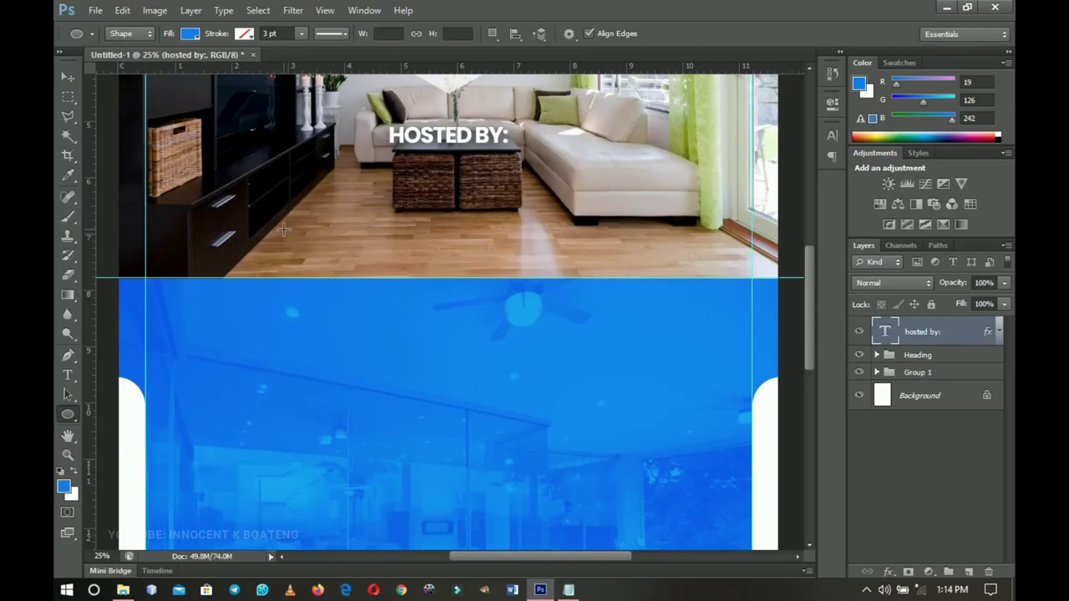
drag(272, 223, 460, 460)
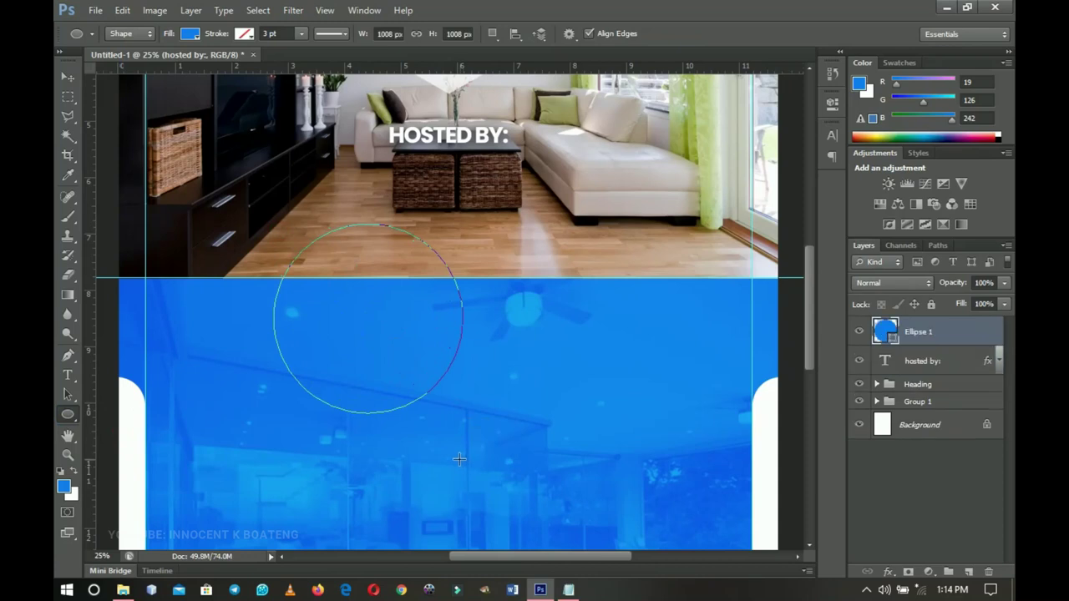
Fill the circle white (#ffffff) and move it slightly upward
scroll(326, 344, up, 2)
scroll(356, 375, down, 3)
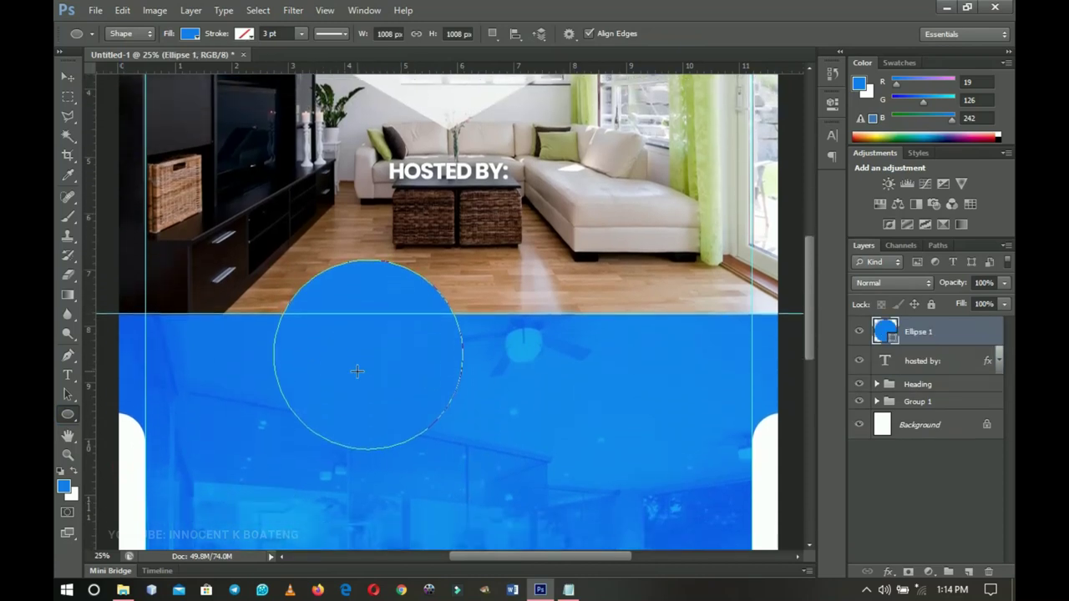
scroll(356, 369, up, 2)
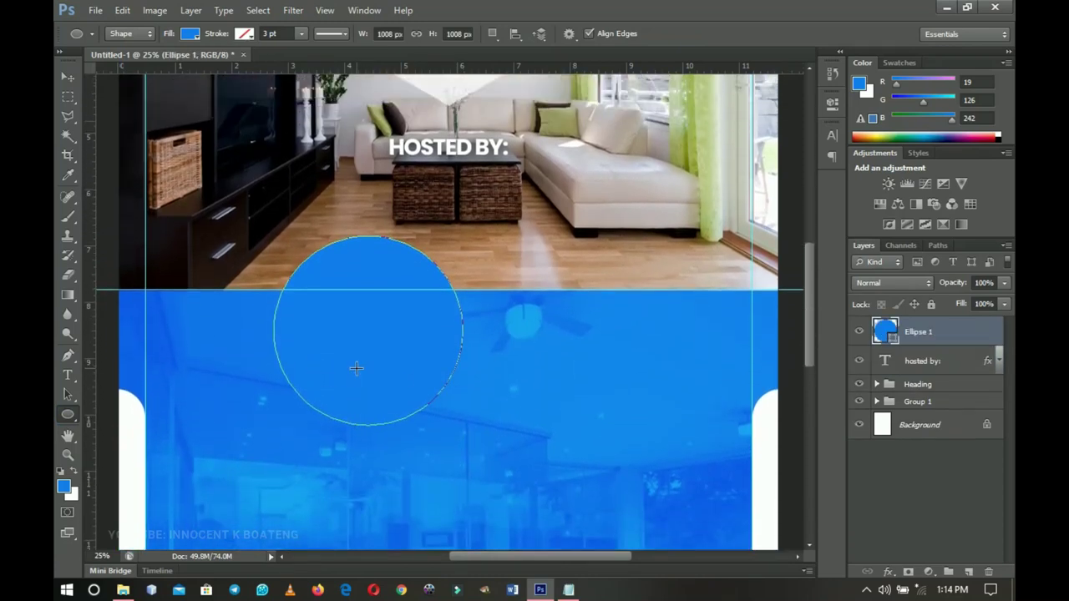
double_click(892, 338)
click(674, 276)
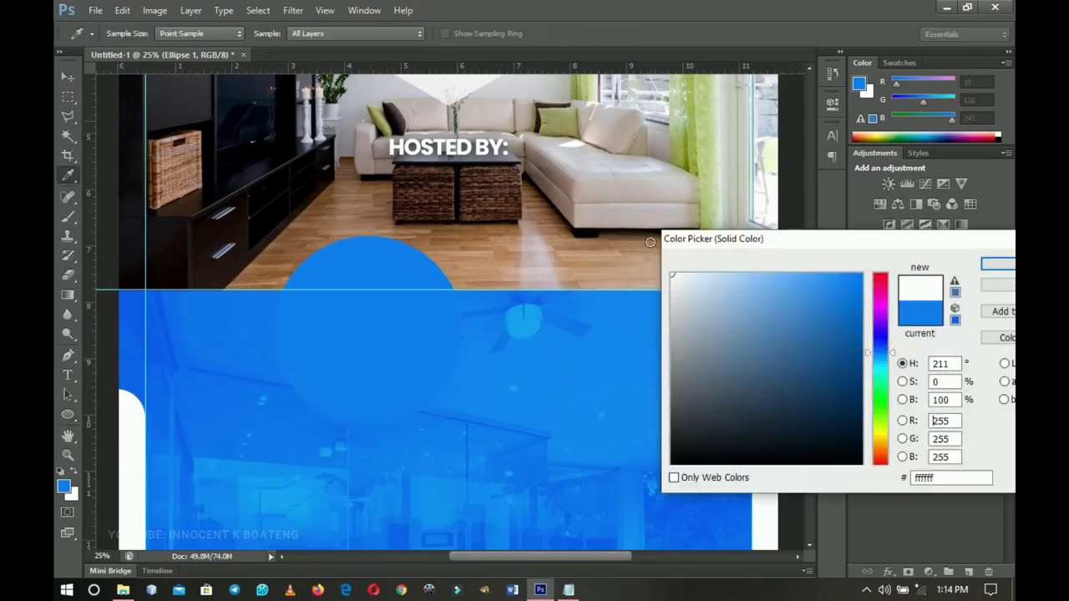
click(994, 265)
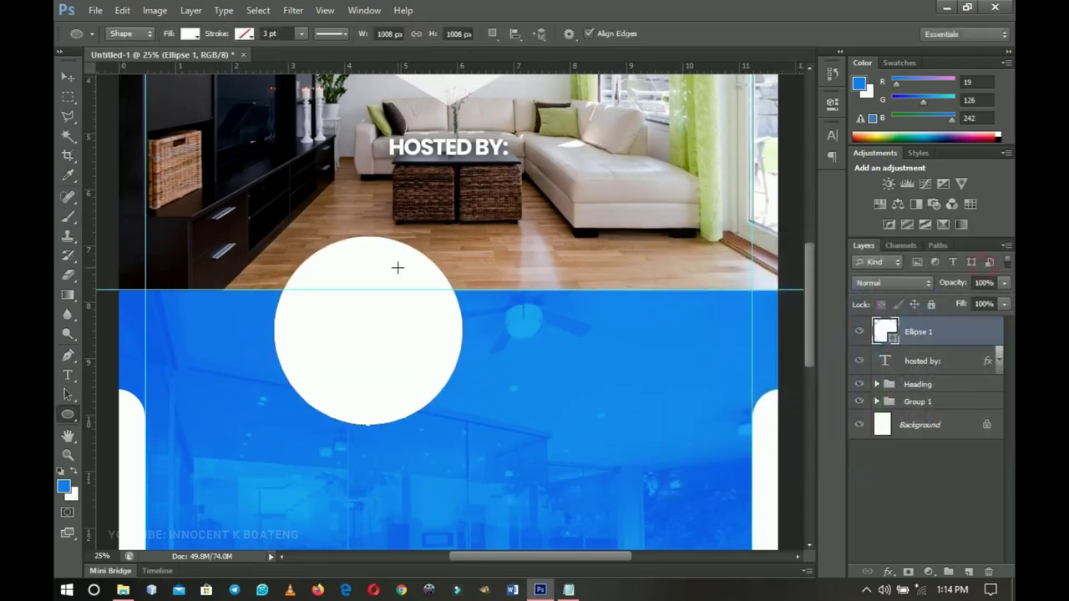
key(v)
drag(396, 327, 399, 289)
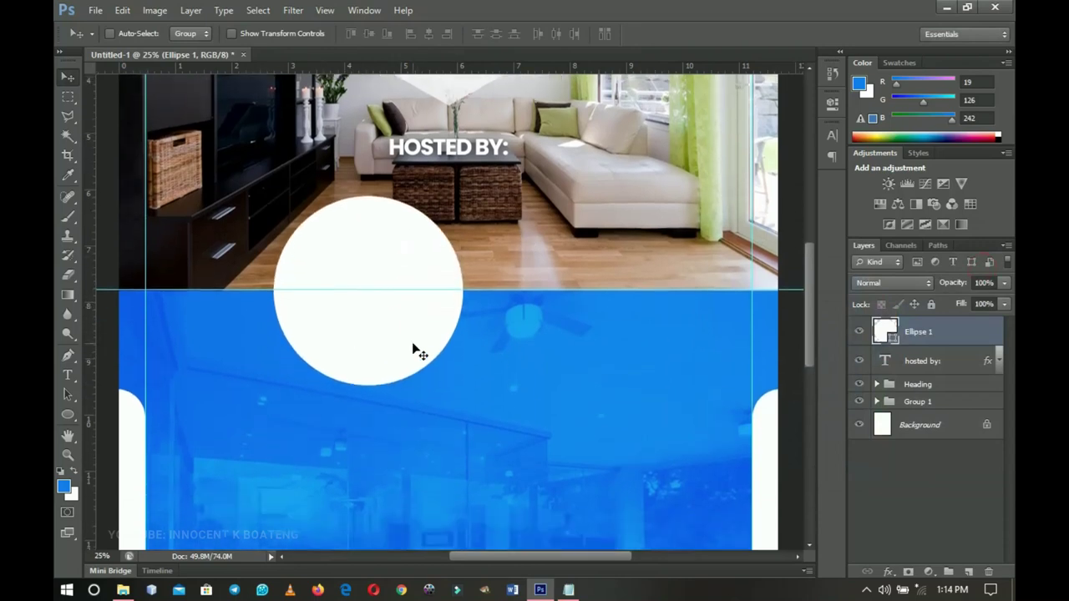
Duplicate the white circle and shrink the copy to about 92%
scroll(415, 351, down, 1)
key(ctrl+j)
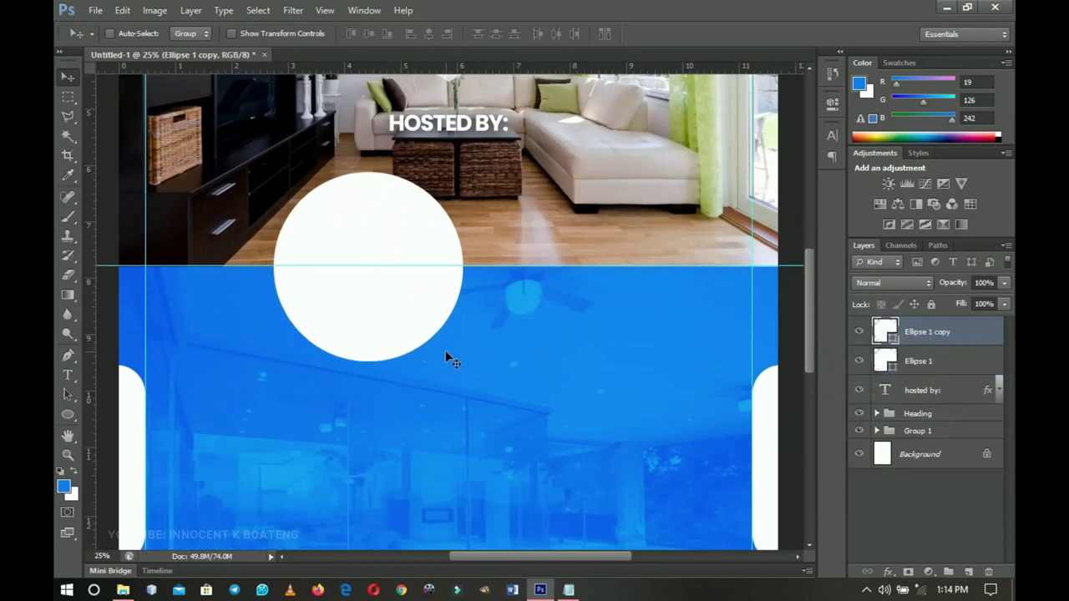
key(ctrl+t)
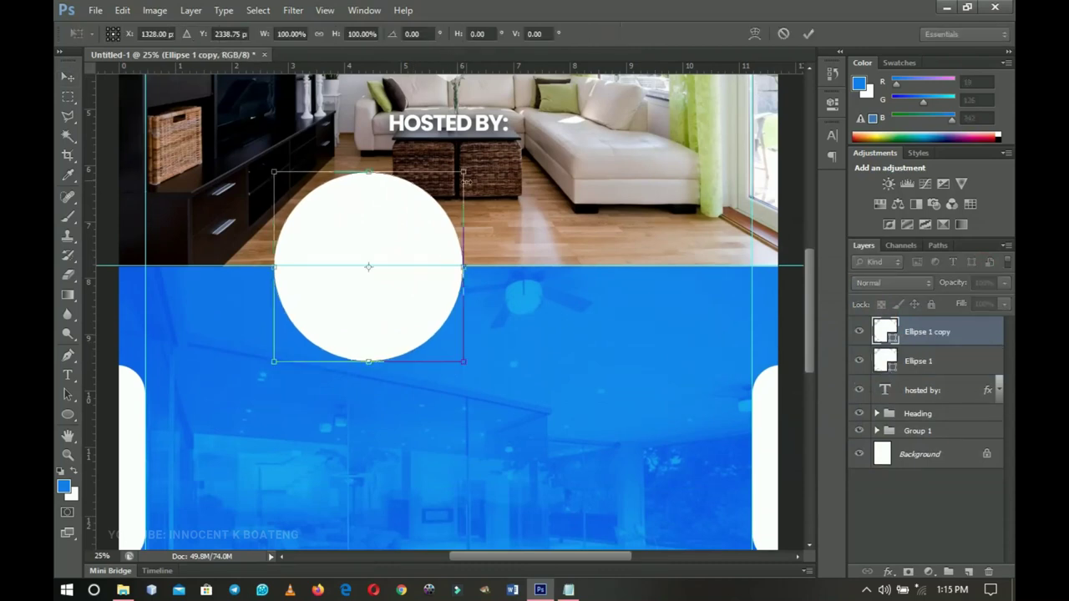
drag(464, 177, 459, 179)
key(Return)
click(426, 220)
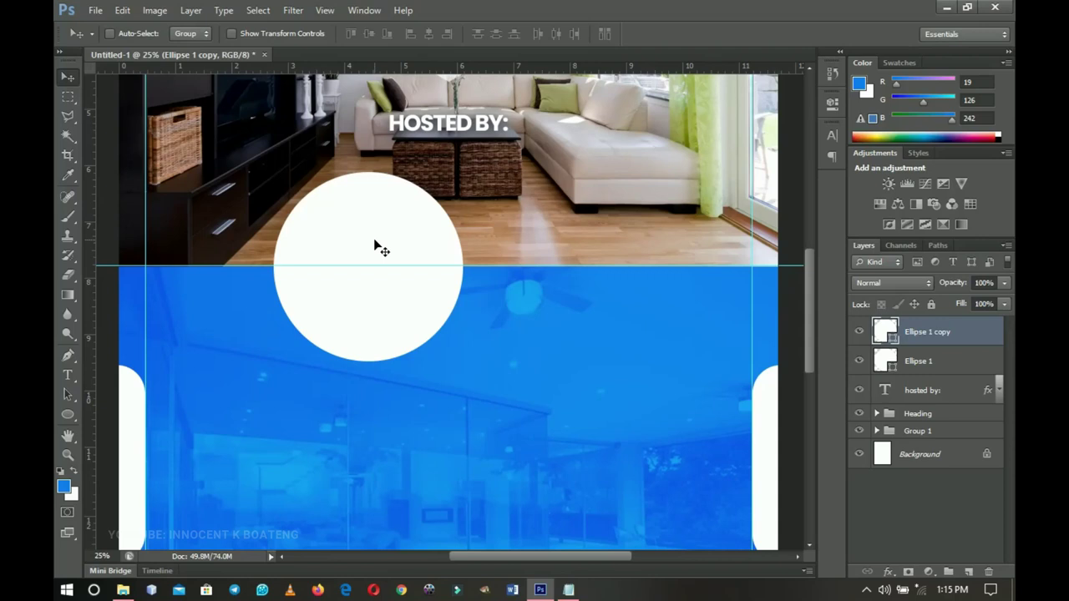
Fill the circle copy with the panel's blue (#1589f2), leaving a white ring
double_click(886, 333)
click(528, 351)
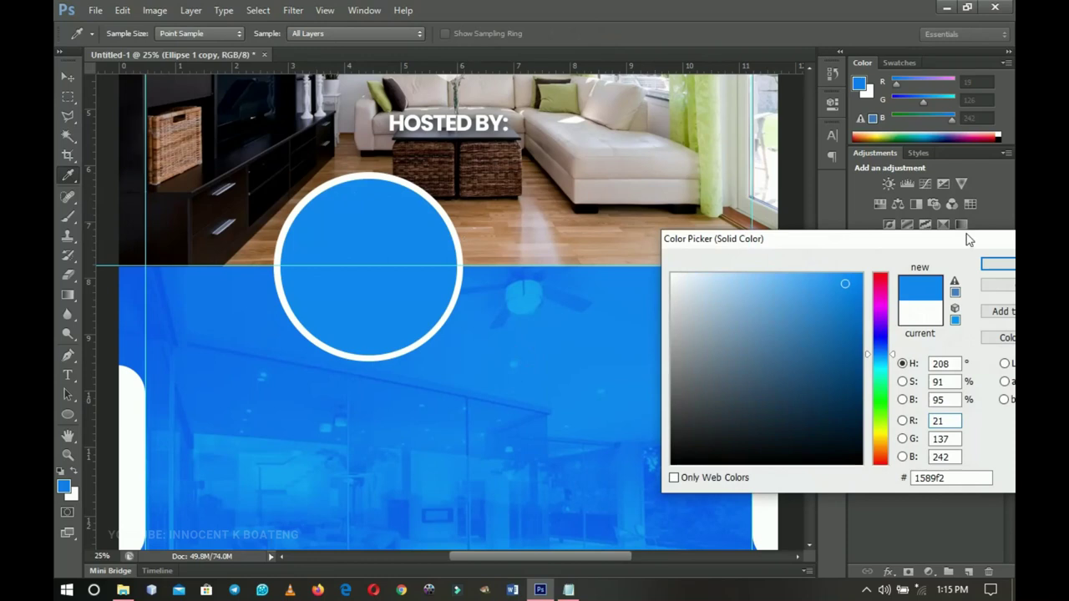
click(998, 264)
drag(377, 353, 396, 355)
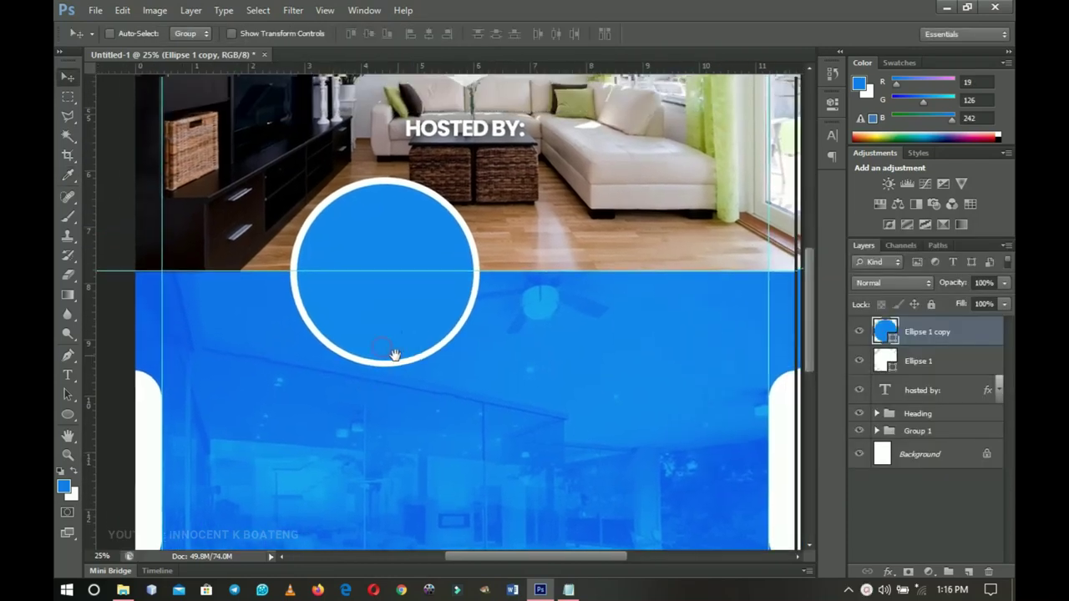
click(122, 590)
click(384, 110)
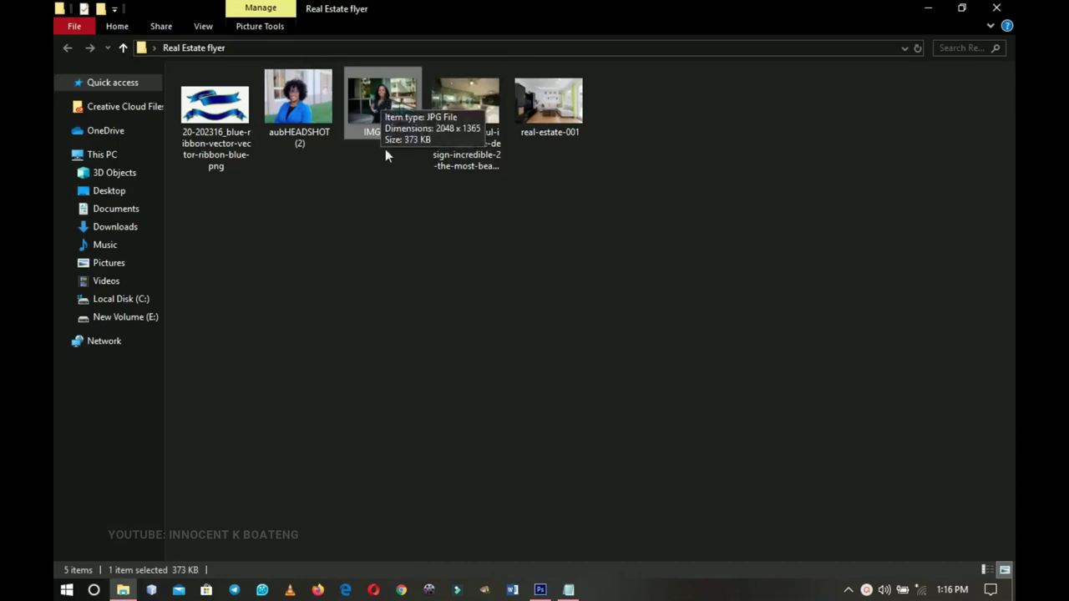
click(541, 589)
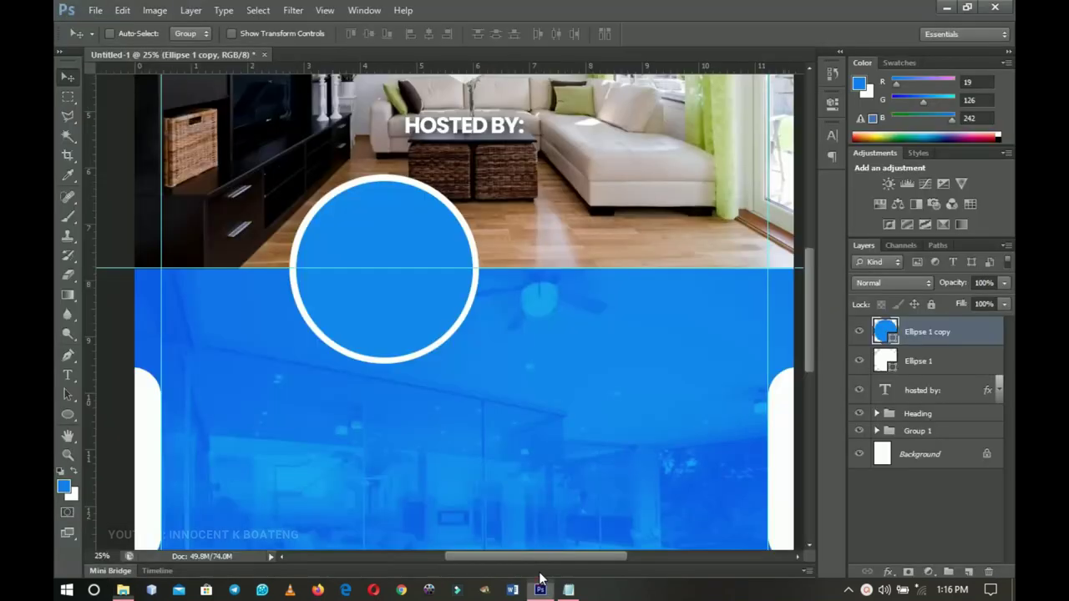
click(122, 590)
Place the IMG_2688 host photo onto the flyer
drag(373, 125, 434, 343)
mouse_move(582, 318)
mouse_down()
mouse_move(533, 288)
mouse_move(579, 328)
mouse_up()
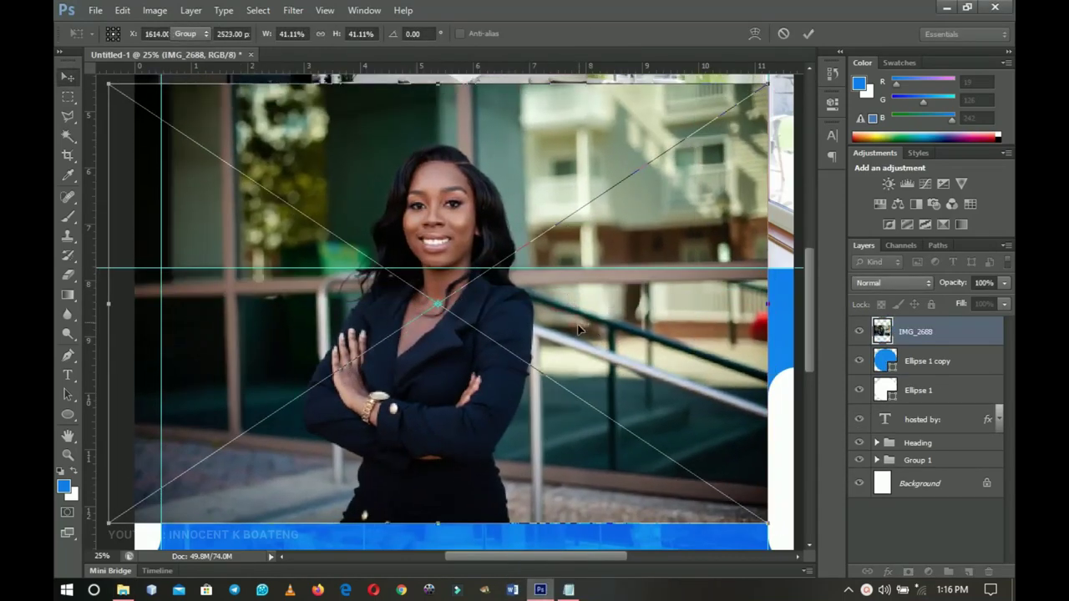
key(Return)
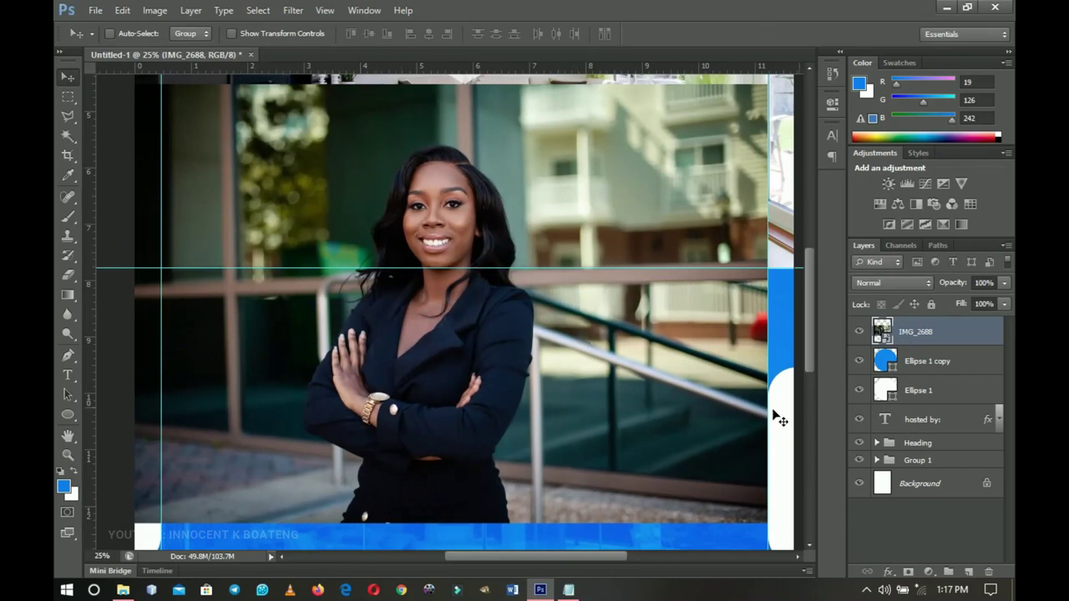
Rasterize the host photo, clip it to the blue circle, and position her face inside
right_click(930, 334)
click(785, 216)
right_click(909, 330)
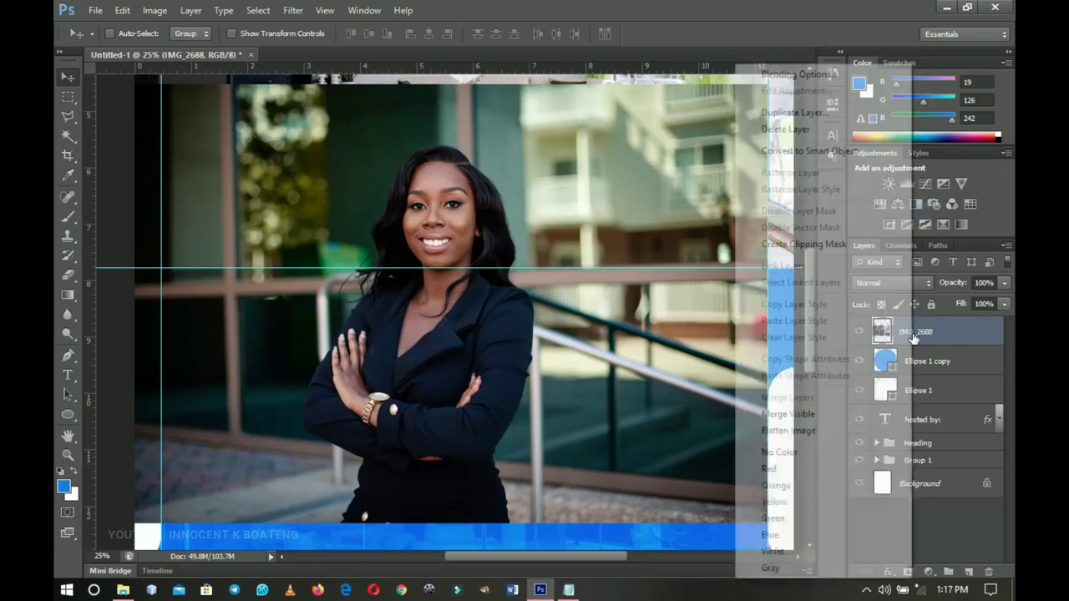
click(804, 244)
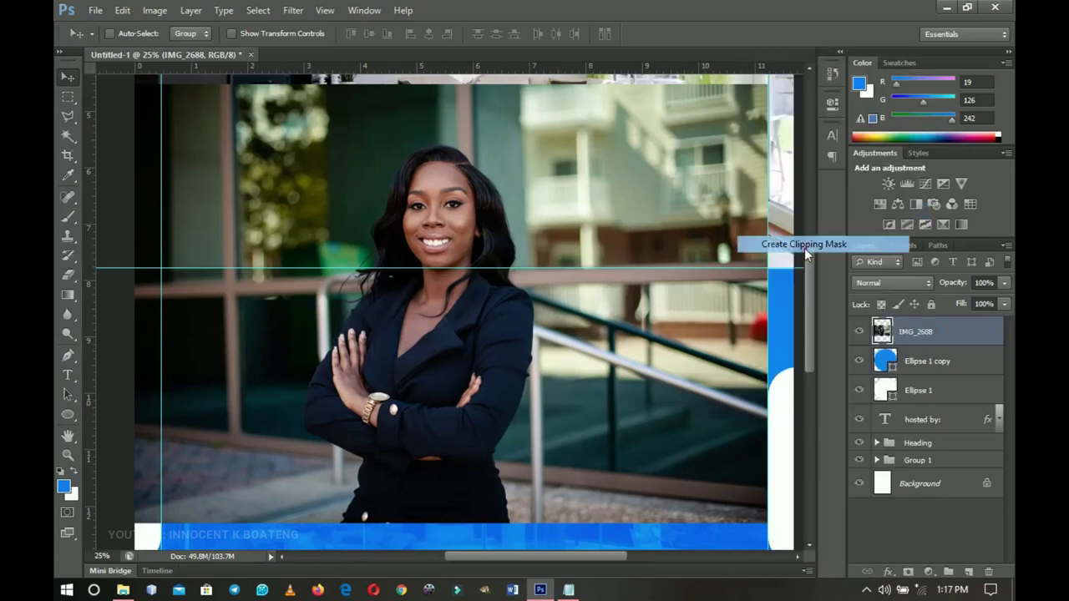
drag(600, 350, 550, 365)
key(ctrl+t)
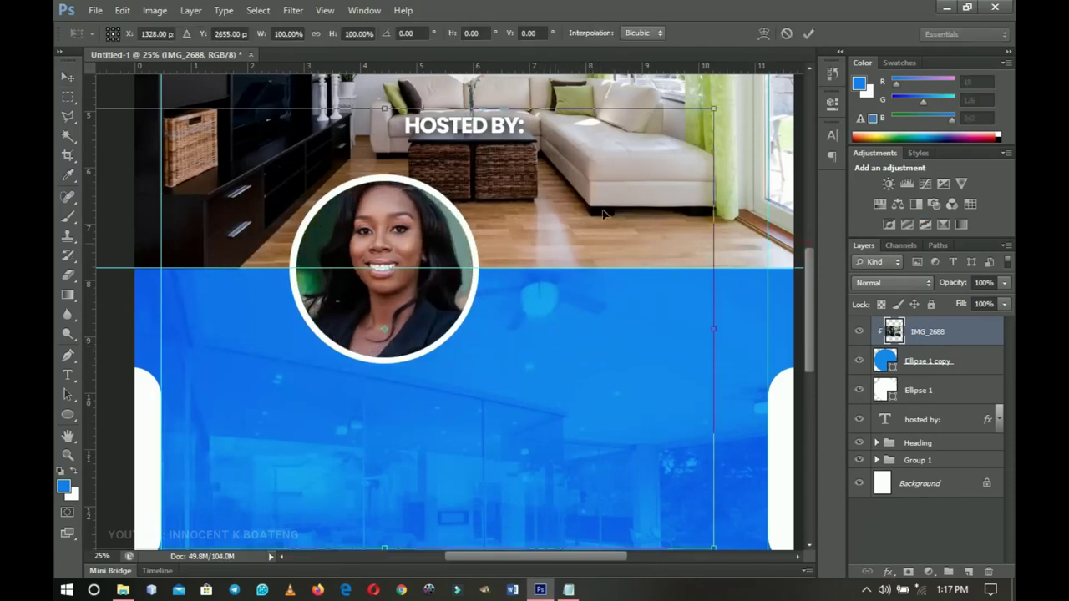
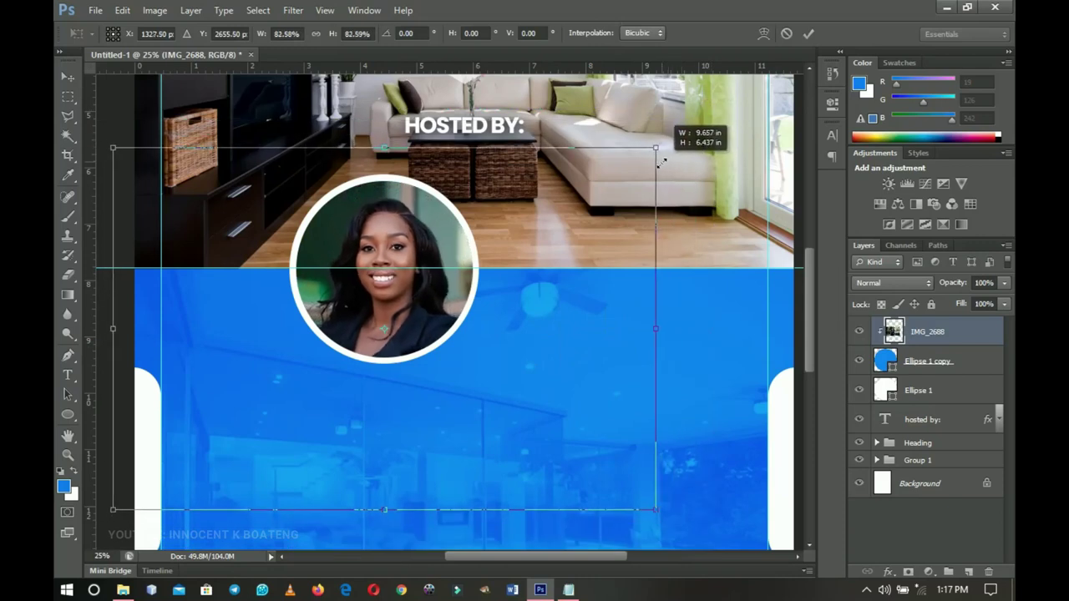
Shrink the headshot slightly in its circle, then apply Auto Contrast and Levels with black input 15
drag(517, 360, 518, 357)
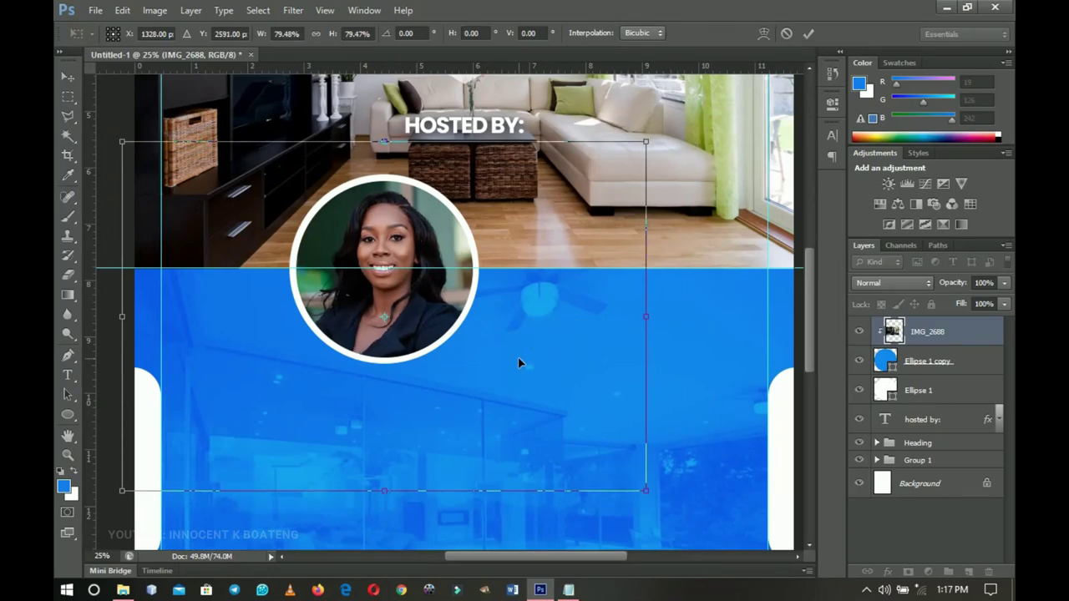
key(Return)
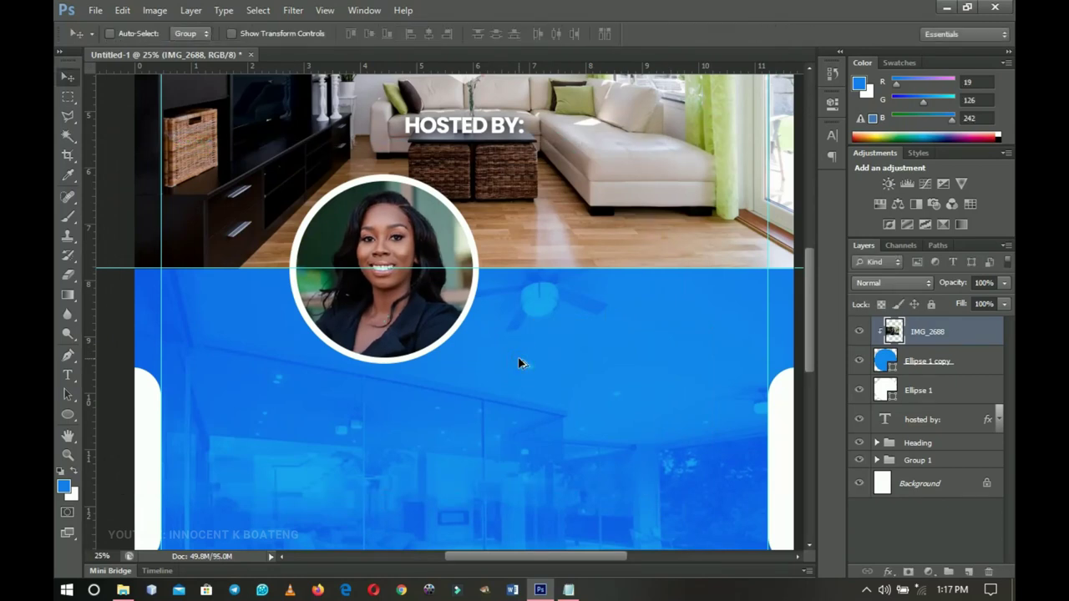
key(ctrl+shift+l)
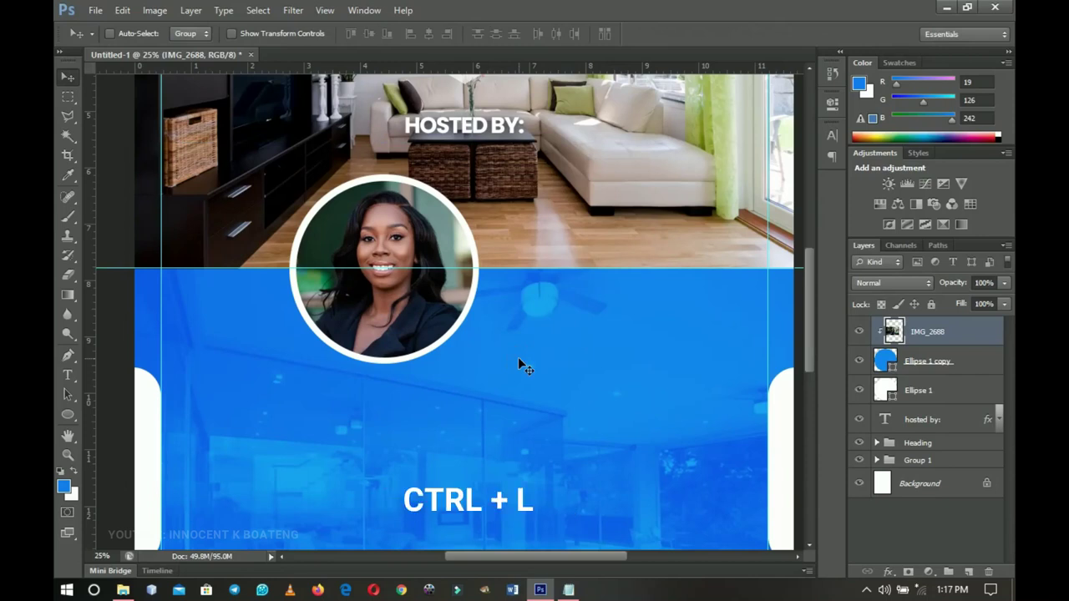
key(ctrl+l)
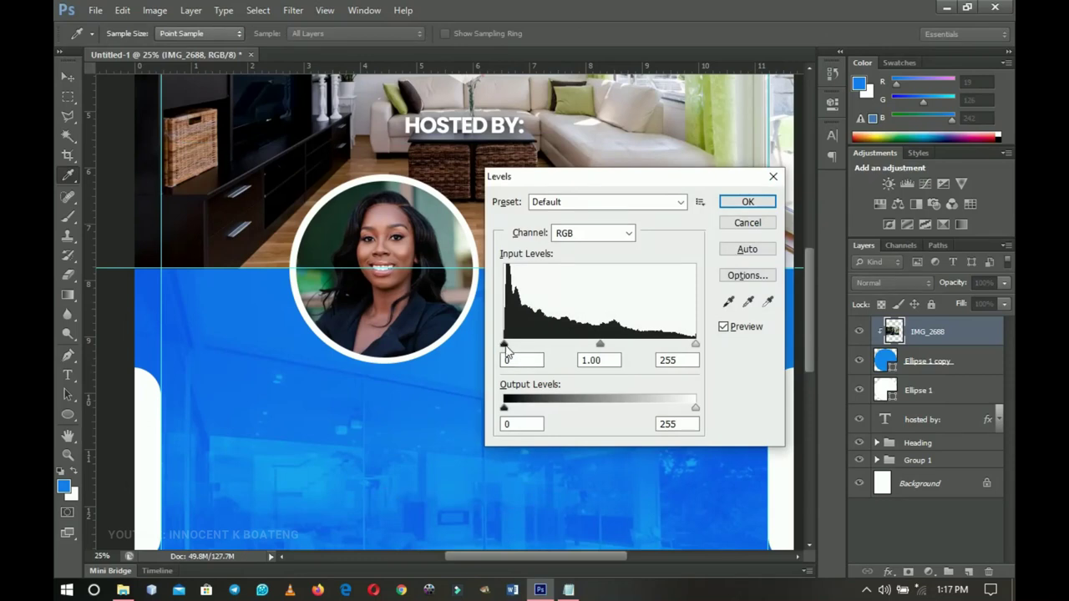
drag(505, 348, 515, 345)
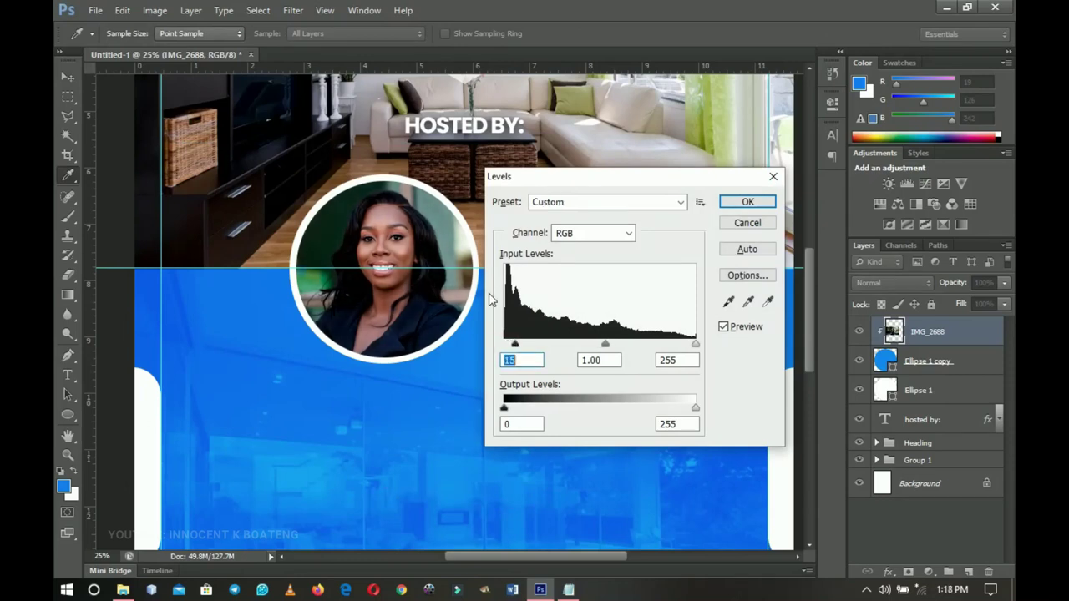
click(747, 201)
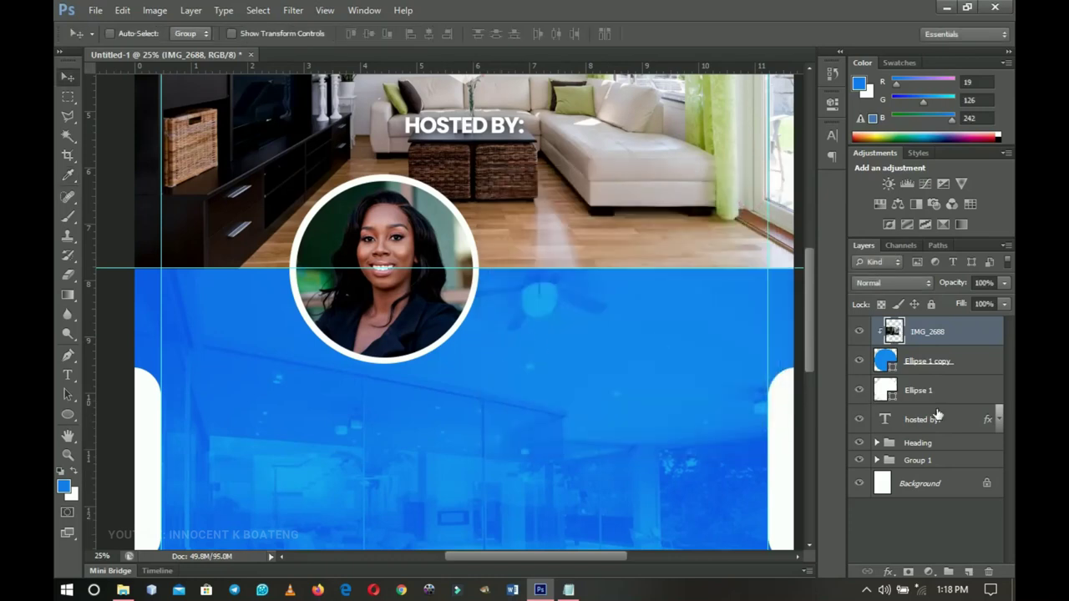
Add a 16 px drop shadow to the Ellipse 1 ring, then select the headshot and ellipse layers
click(922, 392)
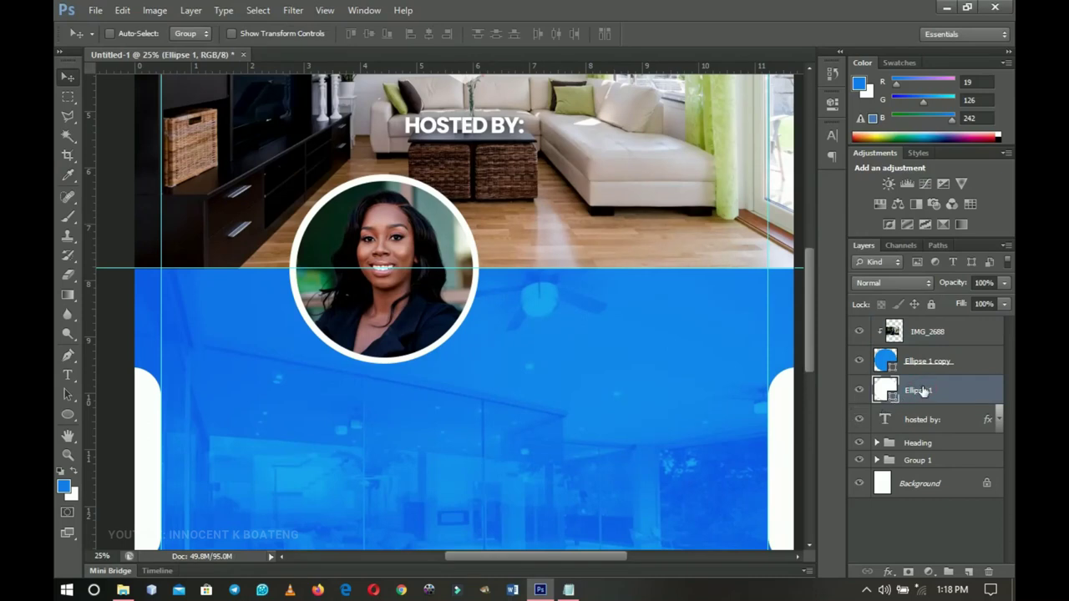
right_click(922, 392)
click(795, 74)
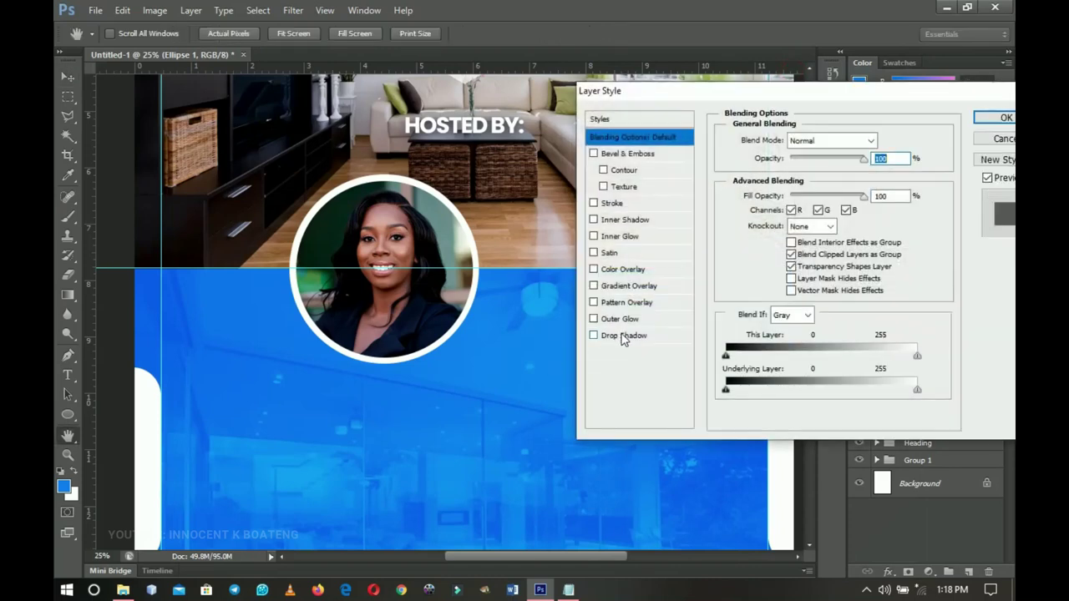
click(622, 335)
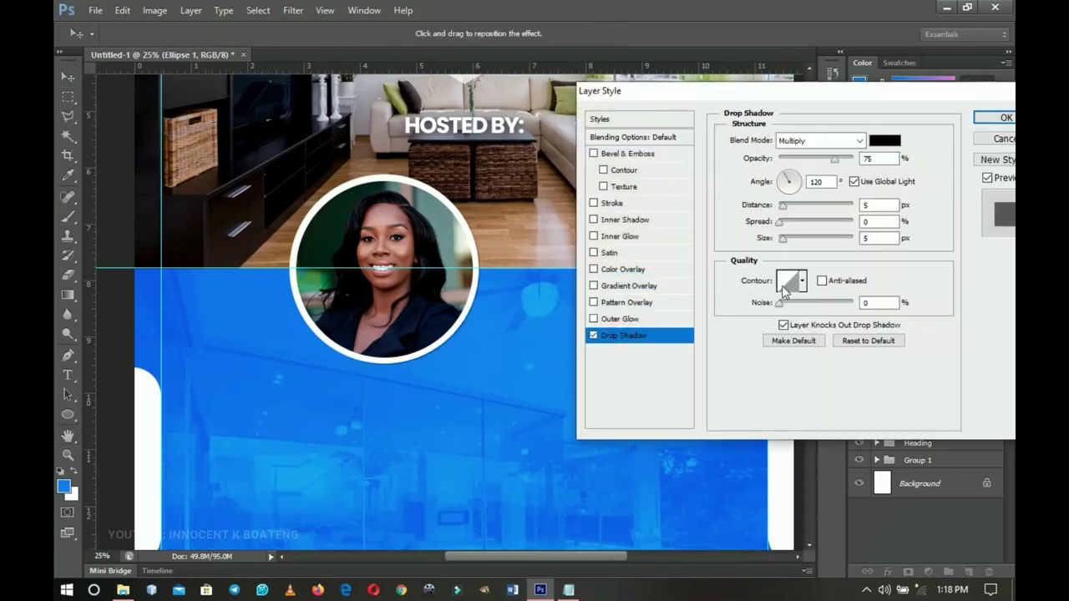
drag(783, 239, 796, 238)
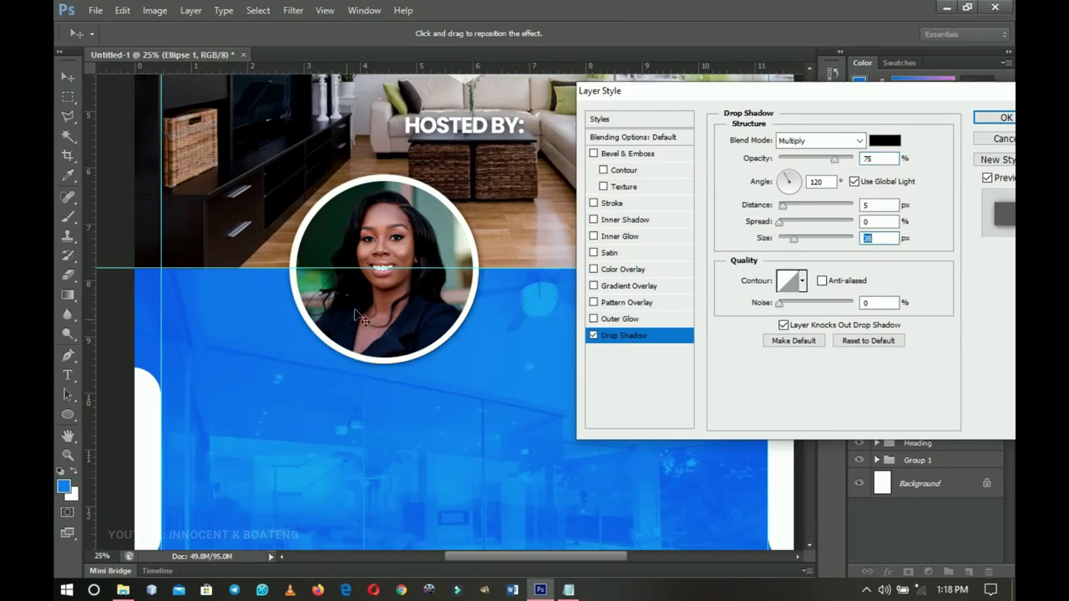
click(1001, 116)
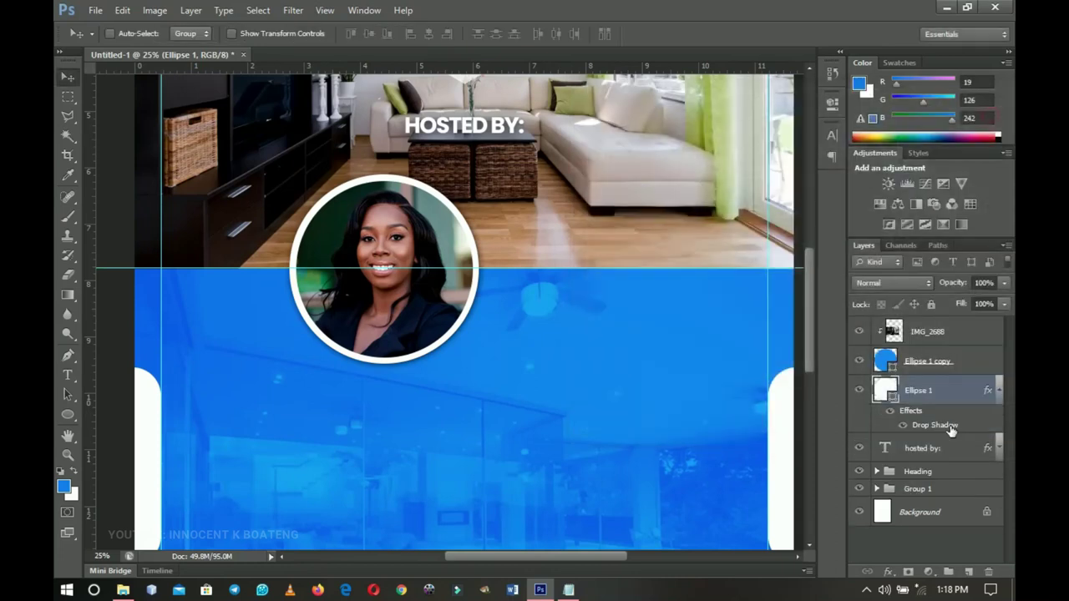
click(999, 391)
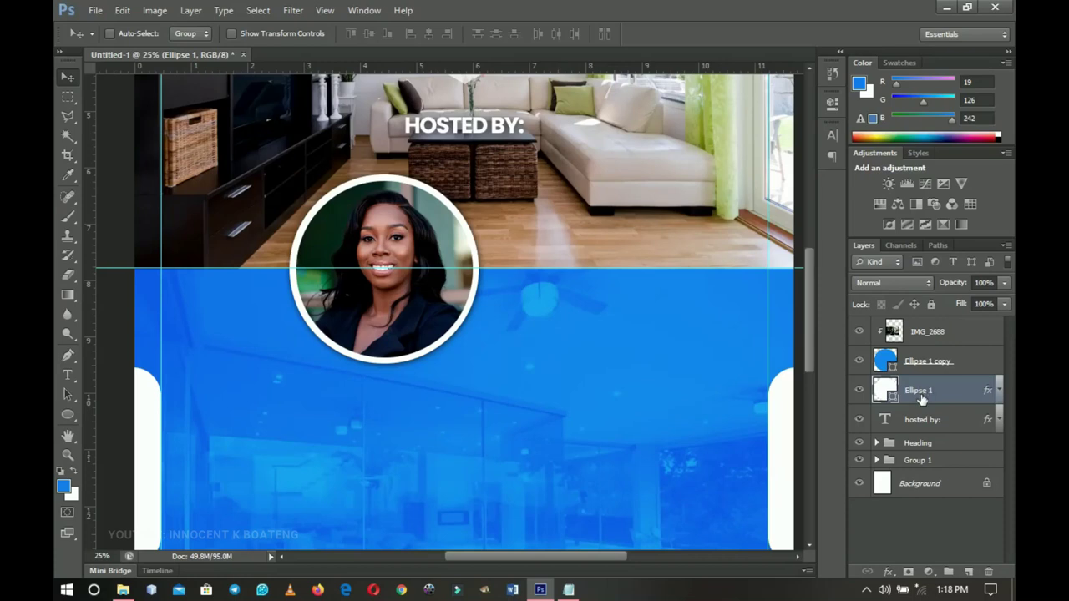
shift+click(929, 333)
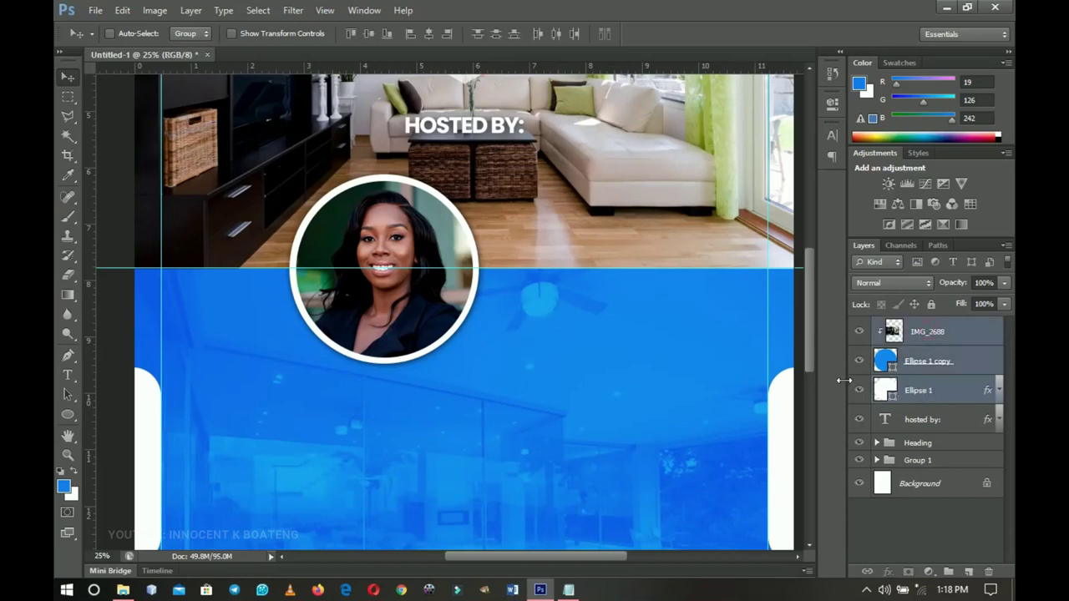
Group the three headshot circle layers, duplicate the group, and move the copy to the right
key(ctrl+g)
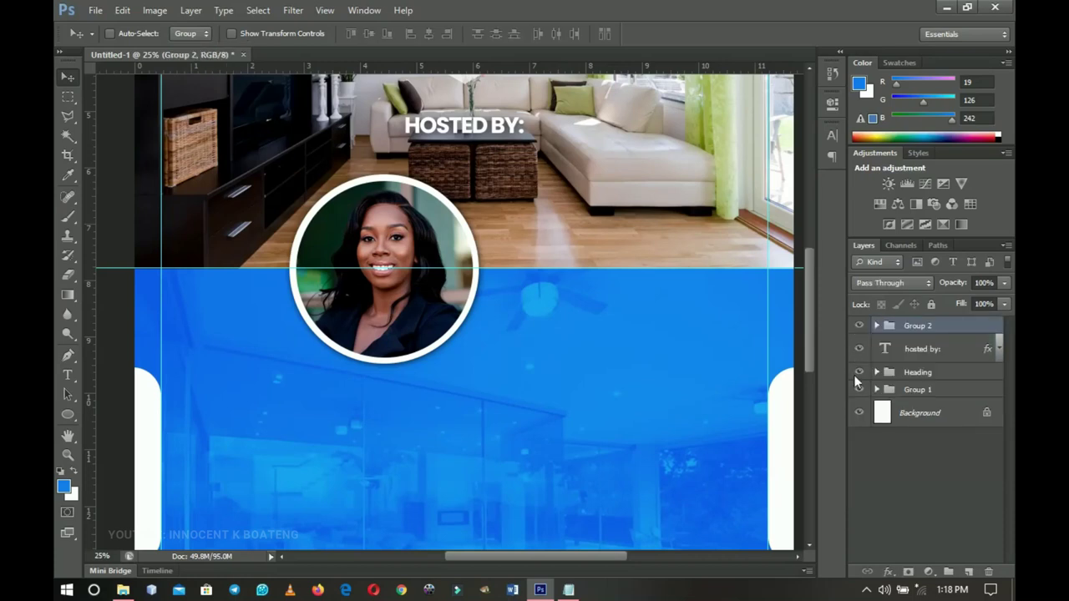
click(860, 328)
click(860, 328)
key(ctrl+j)
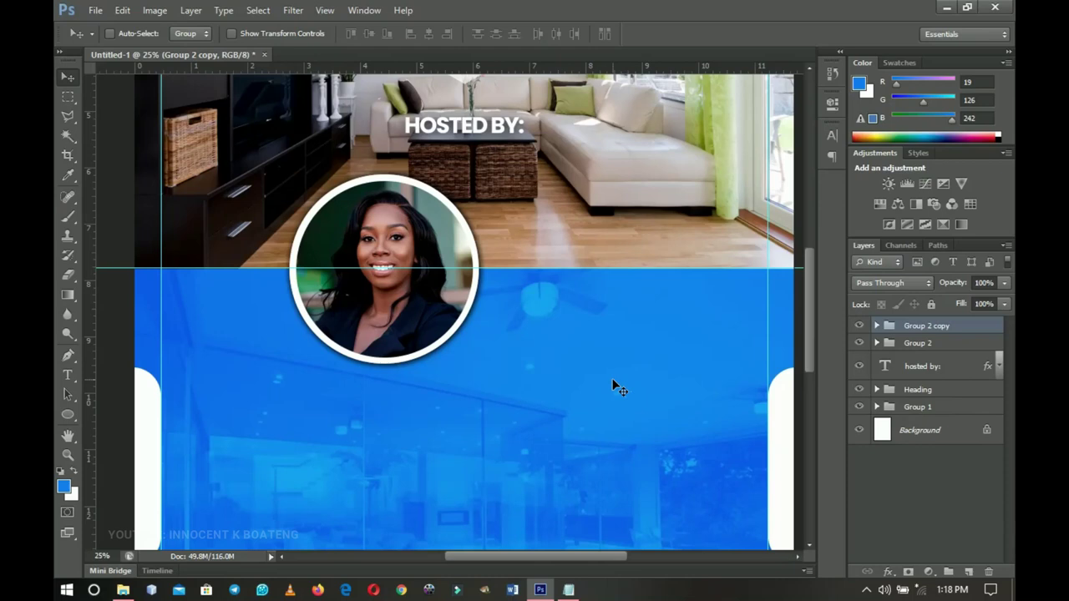
drag(365, 313, 572, 276)
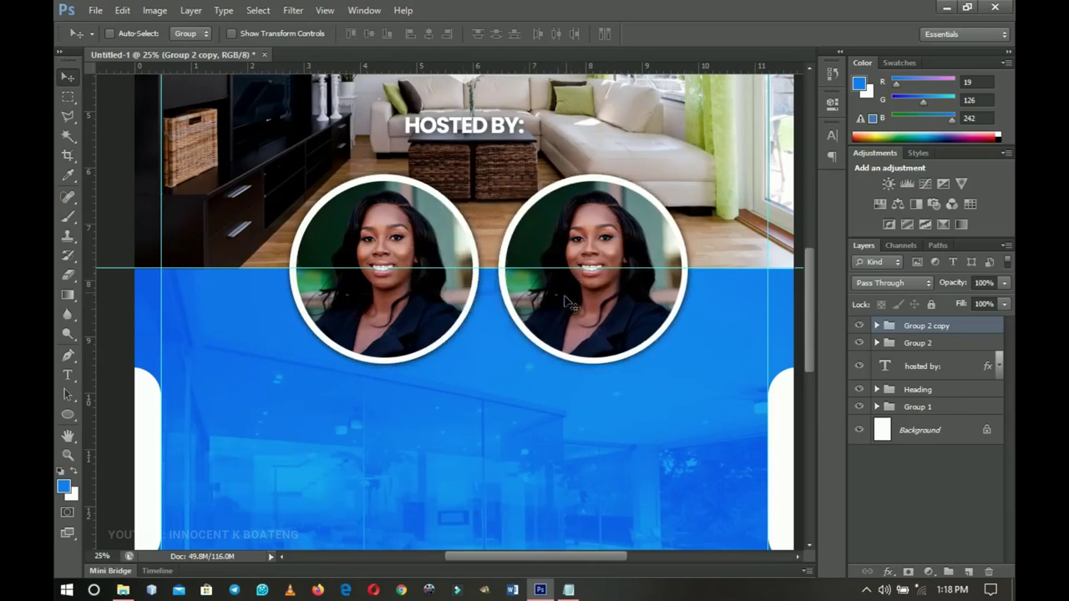
Delete the IMG_2688 photo from Group 2 copy, leaving a plain blue circle
scroll(536, 437, down, 3)
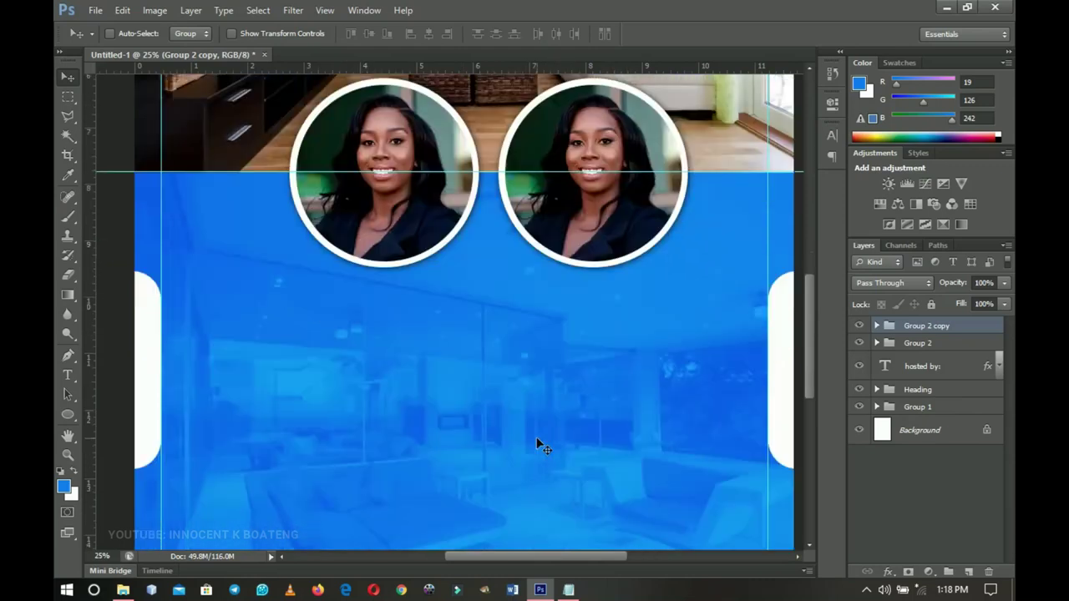
scroll(535, 437, up, 2)
scroll(536, 437, down, 1)
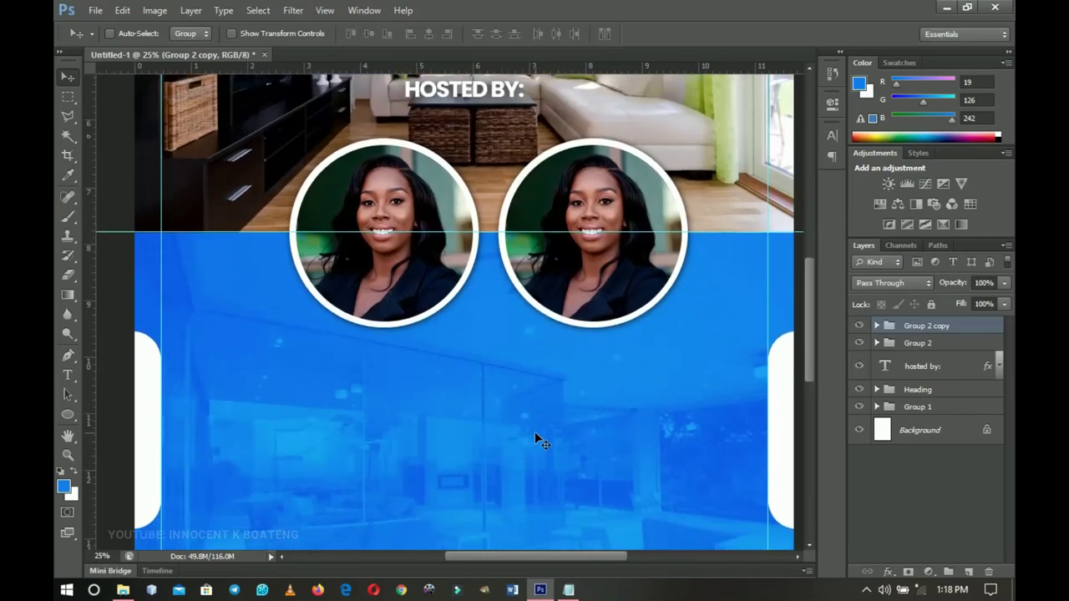
click(876, 326)
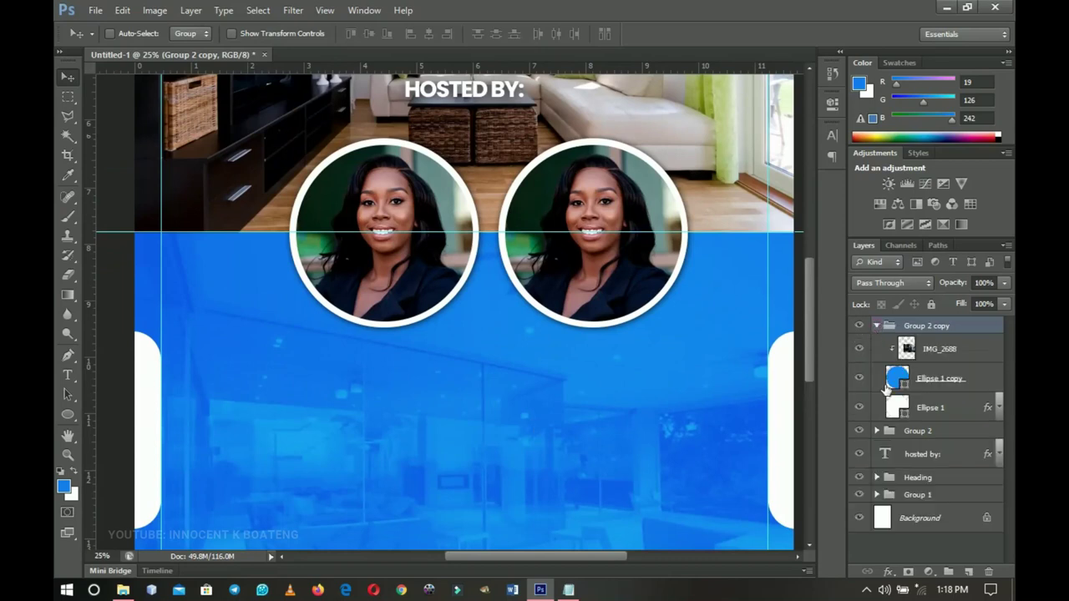
click(942, 351)
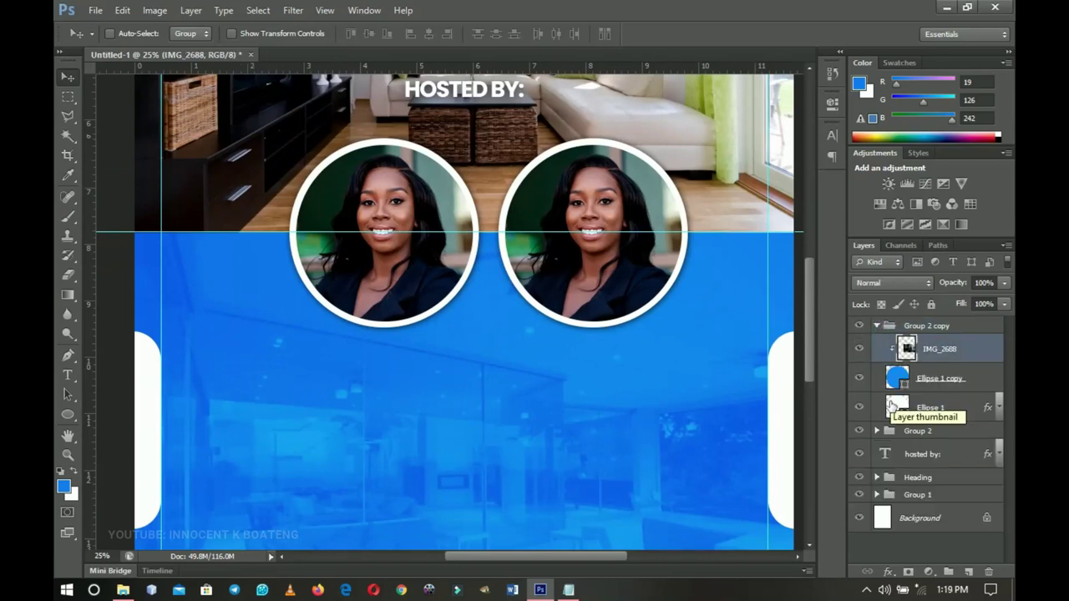
key(Delete)
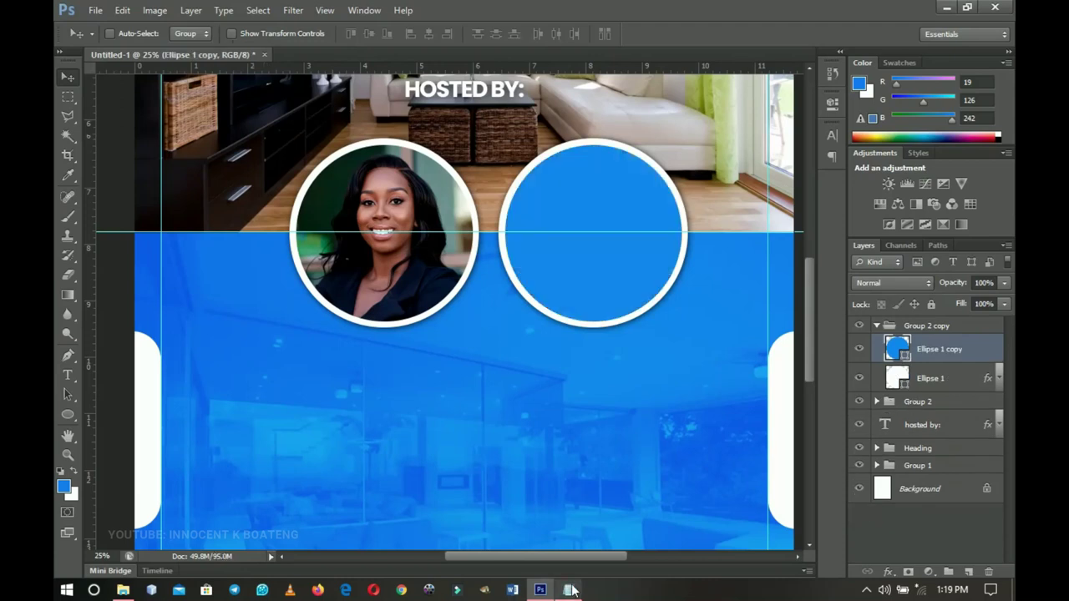
Place the aubHEADSHOT (2) photo from the Real Estate flyer folder onto the flyer
click(541, 590)
click(311, 104)
drag(312, 104, 558, 271)
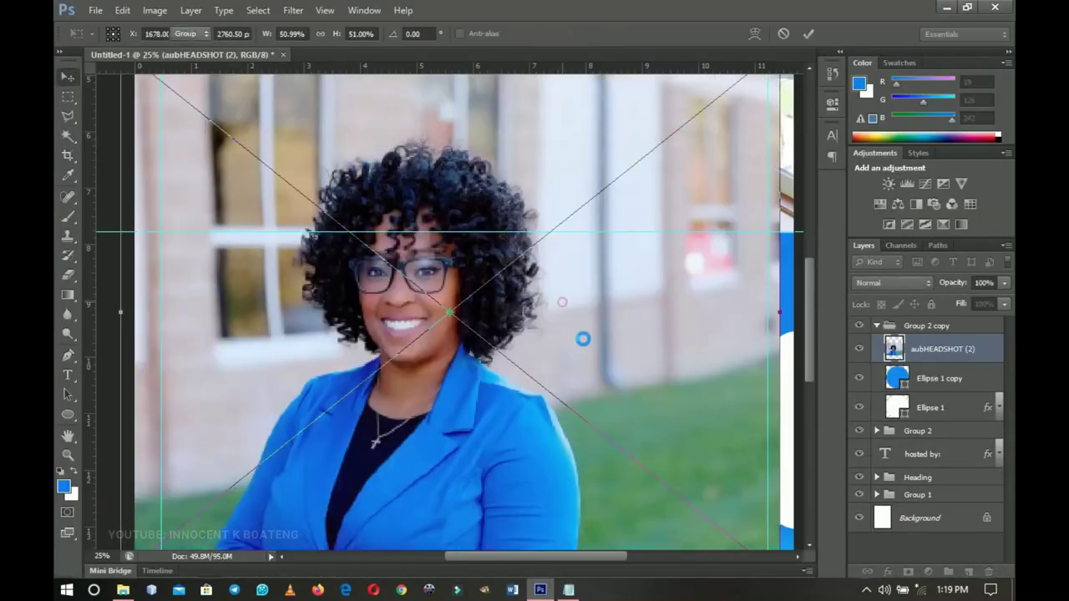
key(Return)
Rasterize the new headshot, clip it into the right circle, and shift her face into view
right_click(932, 349)
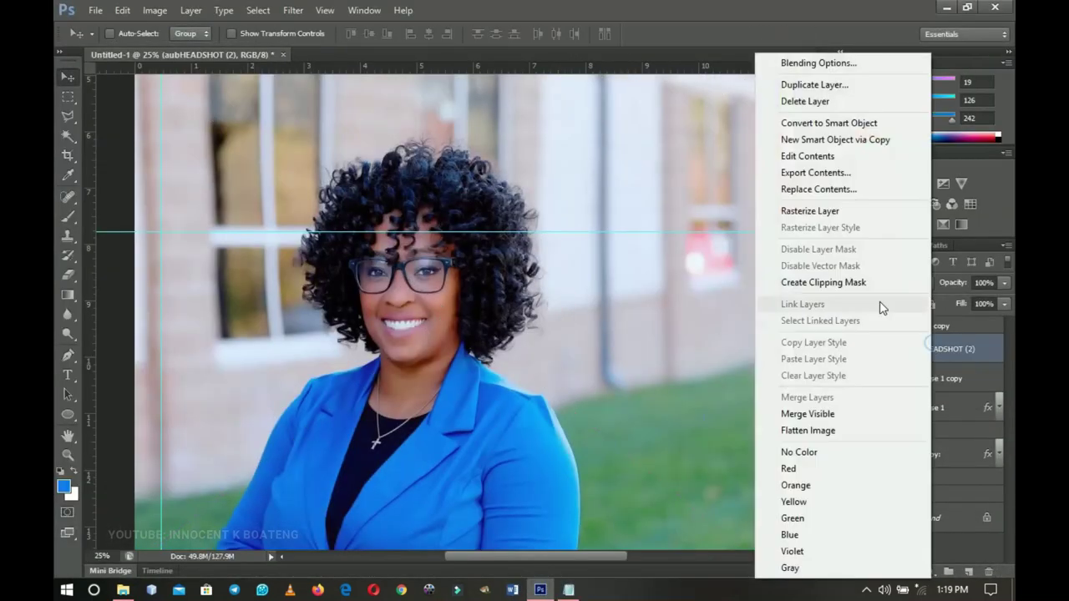
click(810, 210)
right_click(938, 349)
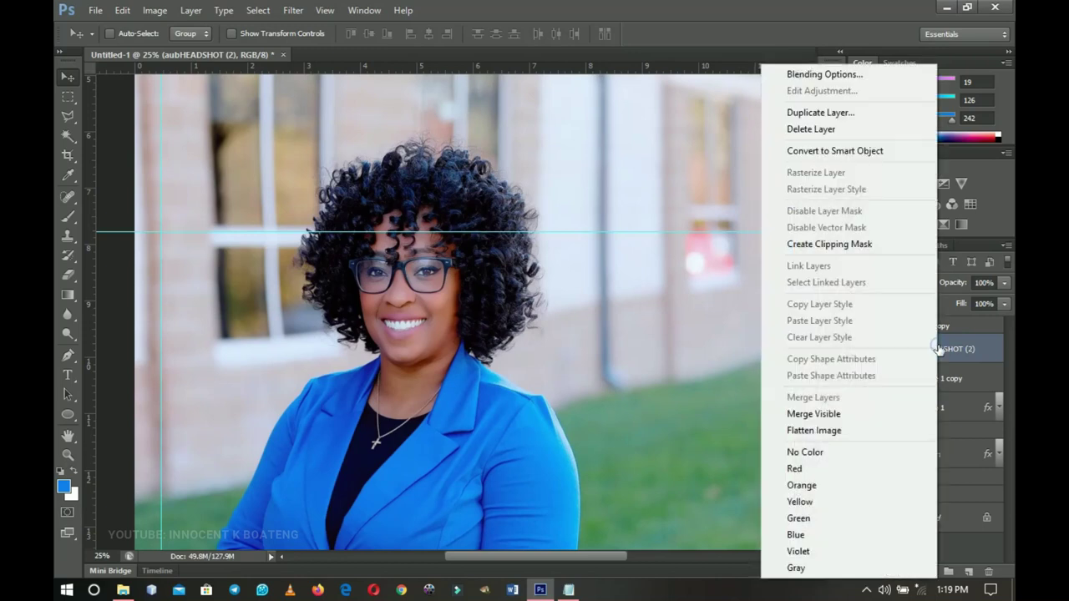
click(823, 244)
drag(572, 333, 630, 373)
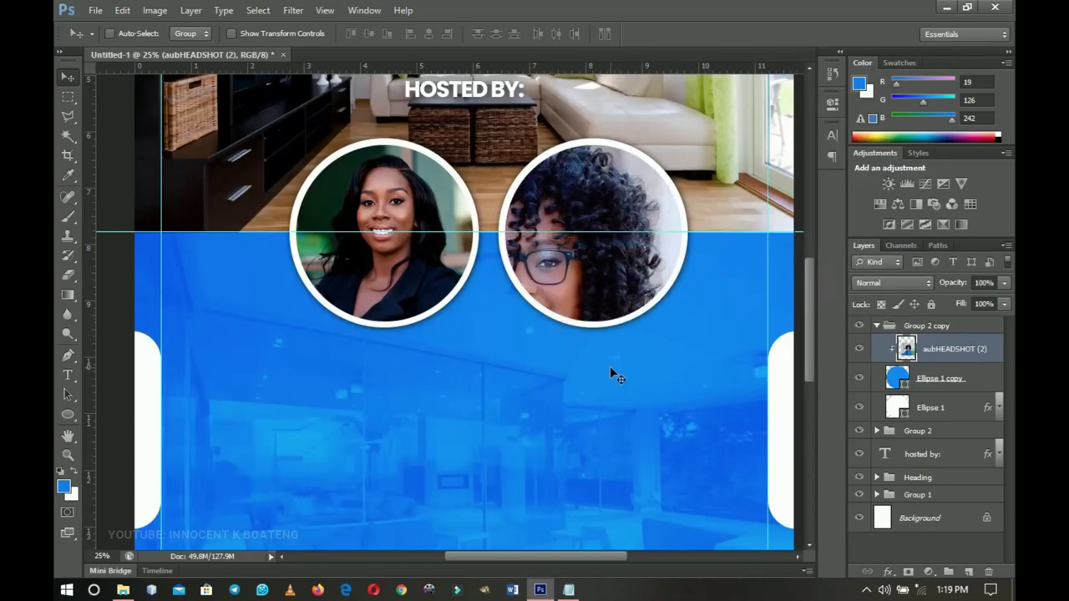
Scale the right headshot to about 56% and nudge it to sit neatly in the circle
key(ctrl+t)
key(ctrl+minus)
key(ctrl+minus)
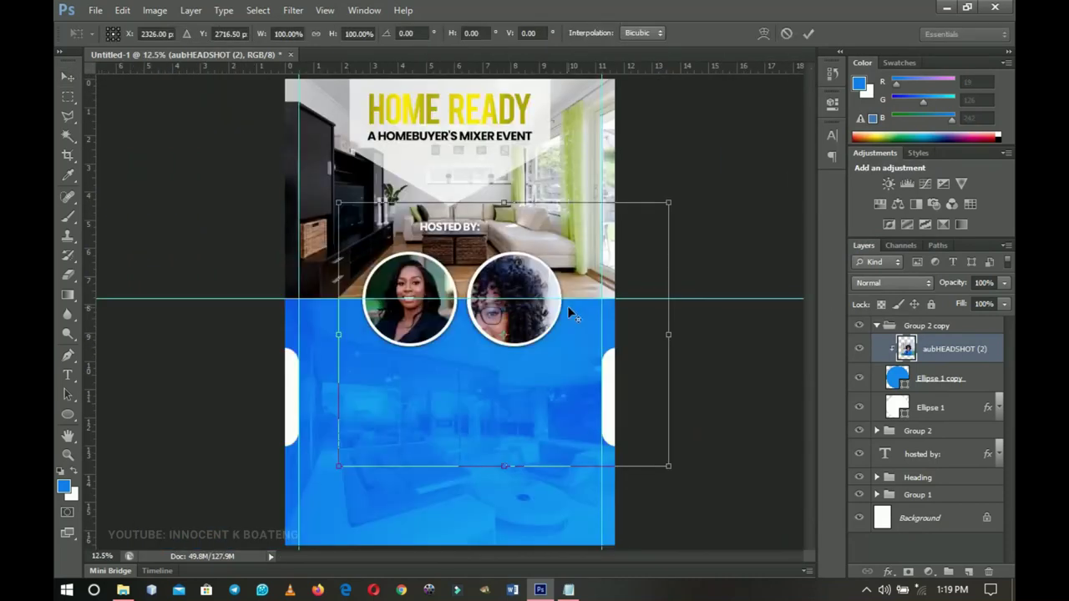
drag(668, 202, 602, 255)
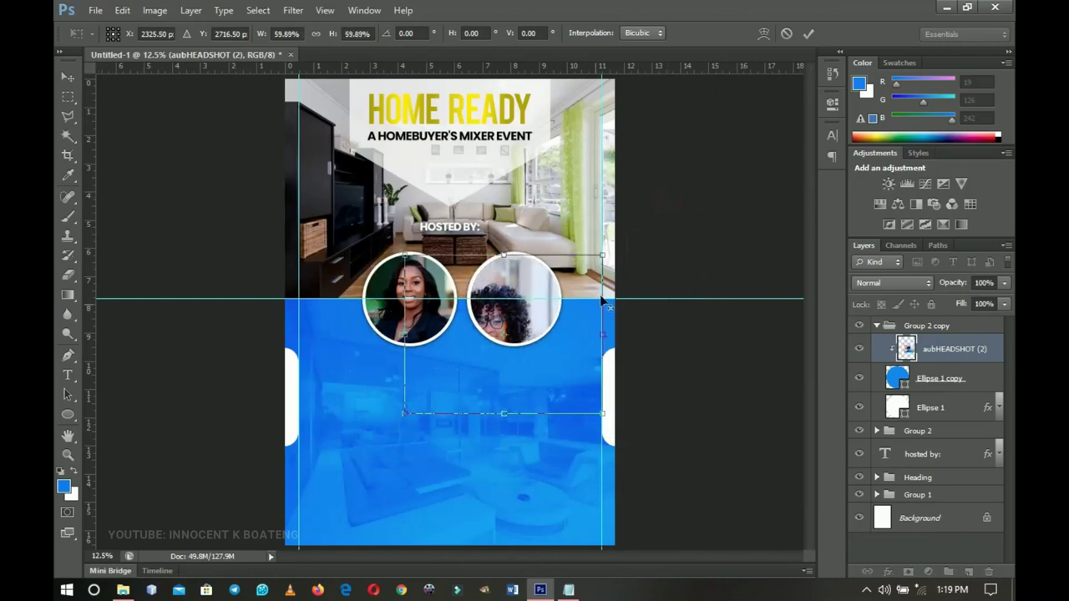
drag(544, 360, 572, 336)
drag(629, 389, 622, 382)
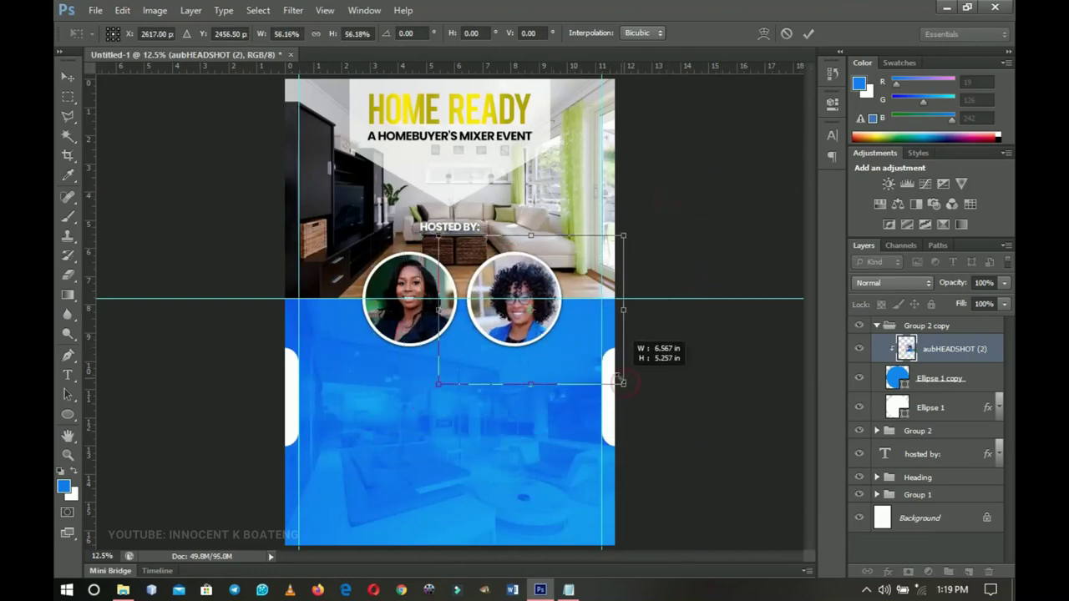
key(Return)
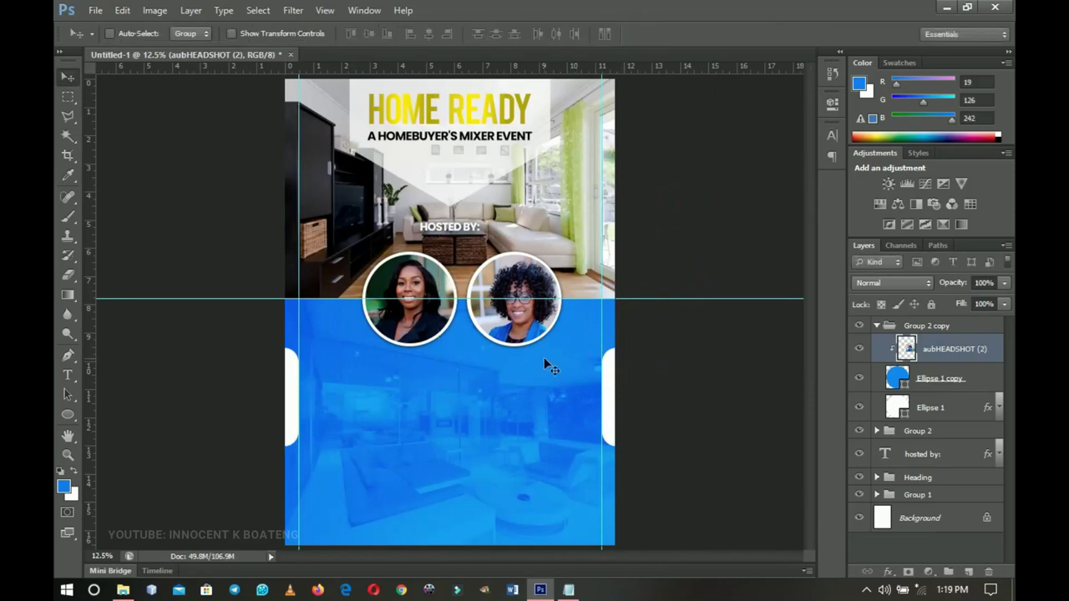
key(shift+Left)
key(shift+Up)
key(shift+Left)
key(shift+Up)
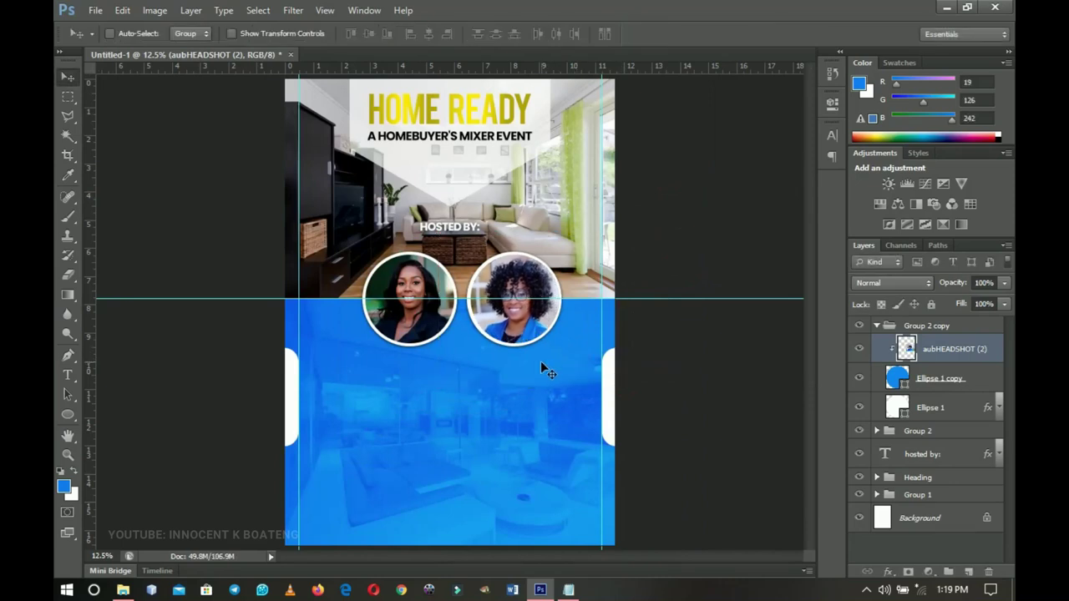
key(Up)
key(Up)
key(Up)
key(Up)
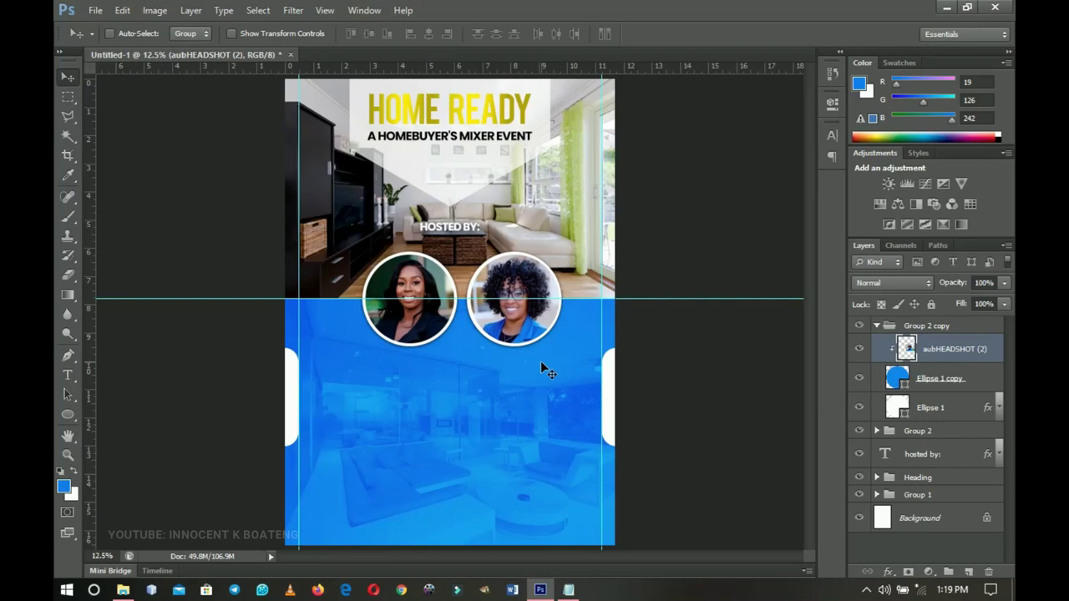
key(Left)
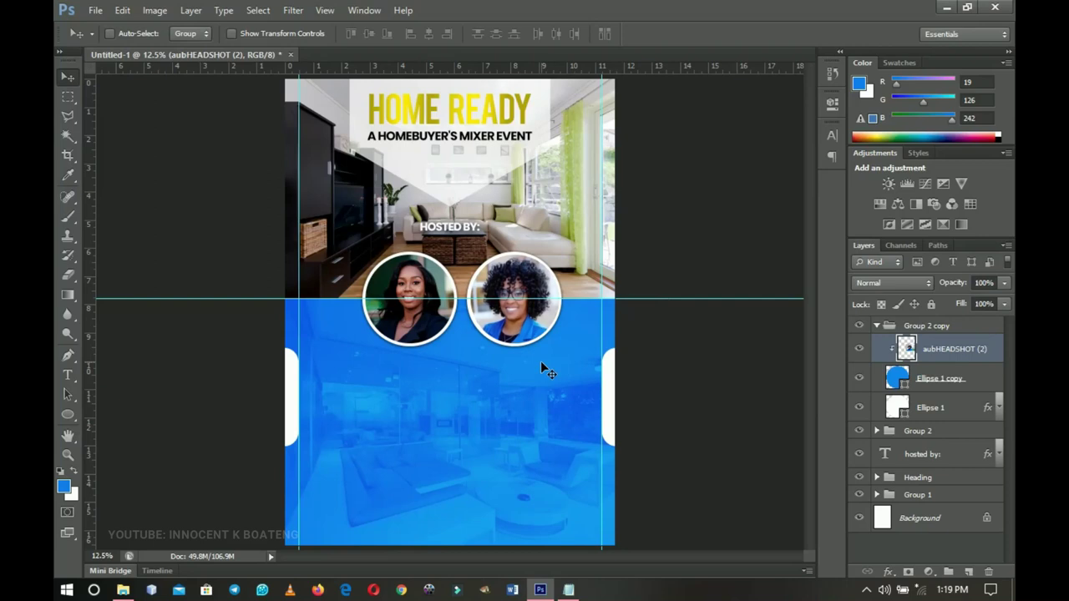
Apply a Levels adjustment to the right headshot with the black input raised to 16
key(ctrl+l)
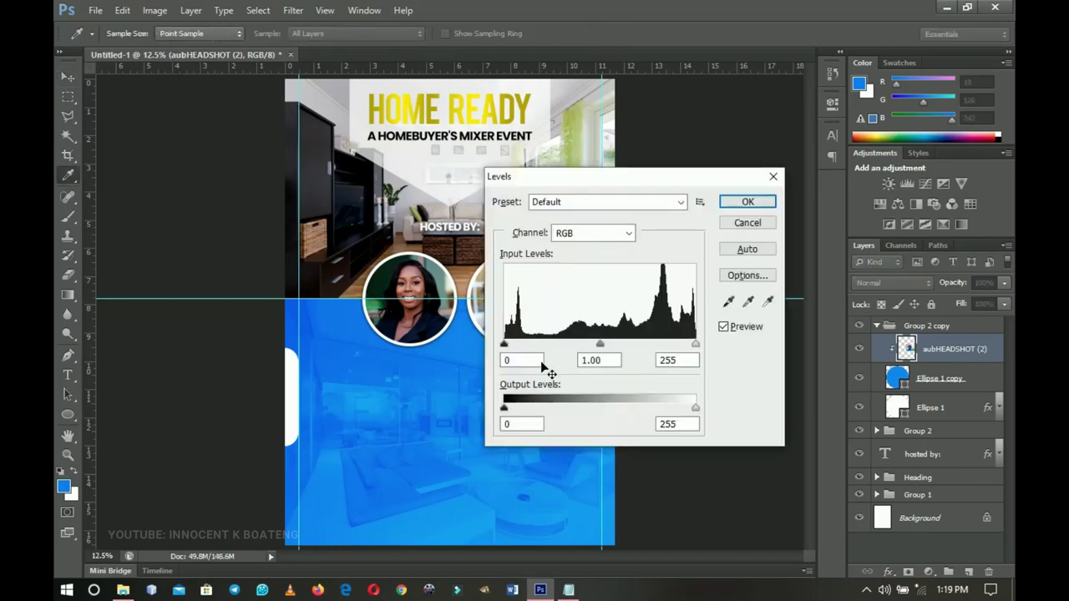
drag(502, 183, 565, 186)
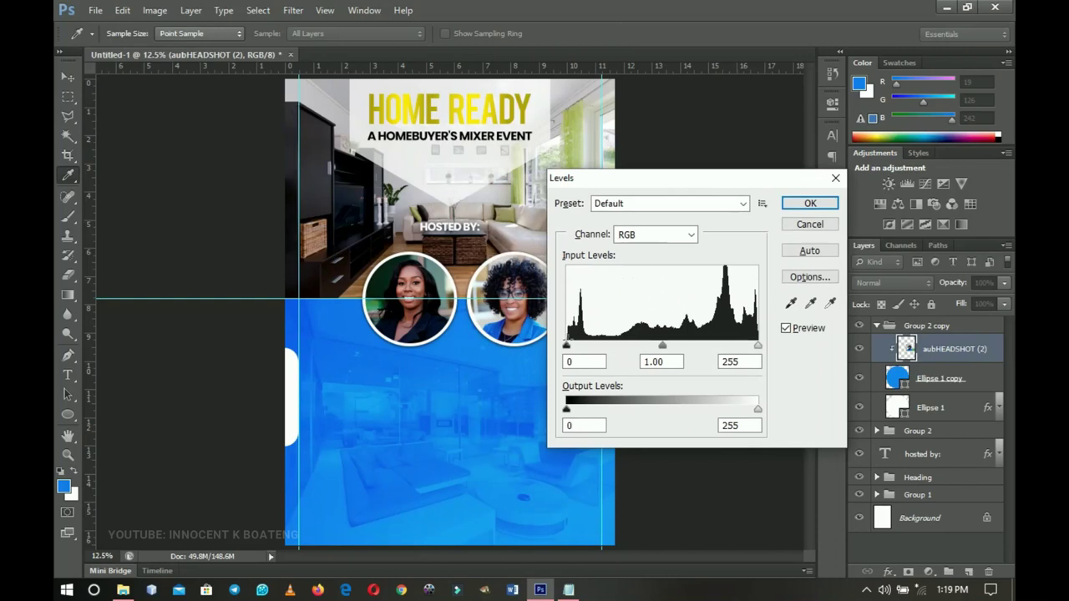
drag(569, 349, 577, 349)
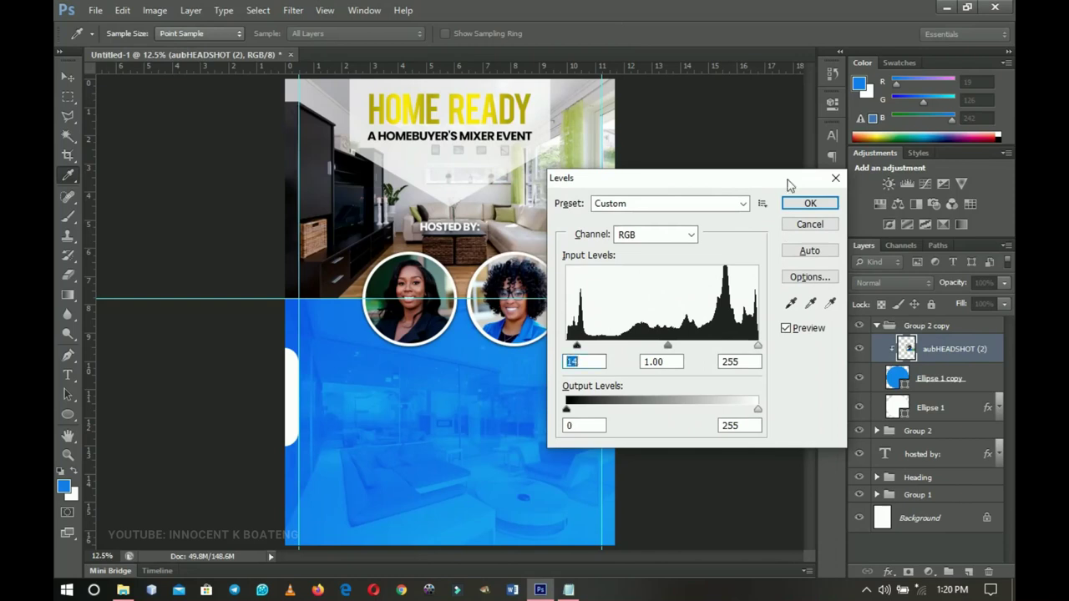
click(809, 204)
click(534, 344)
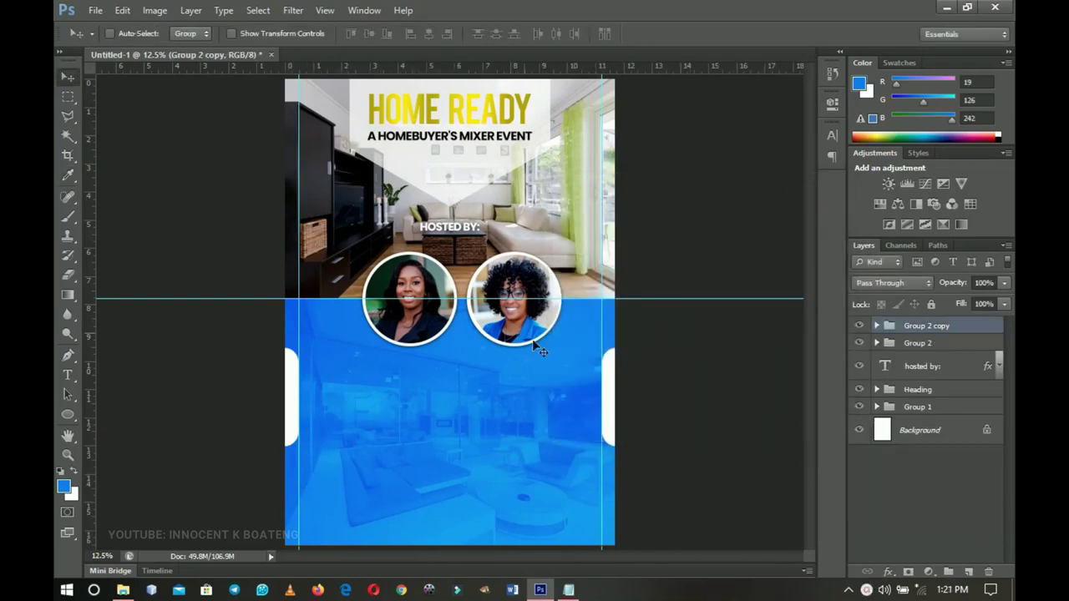
Group Group 2 and Group 2 copy together and align them to the canvas's horizontal centre
shift+click(907, 345)
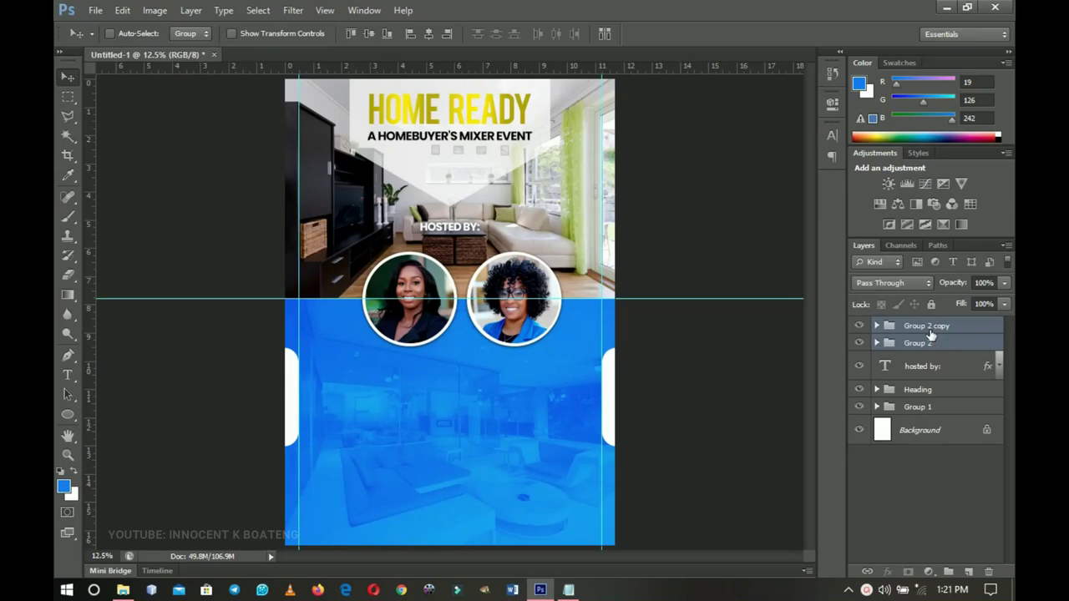
key(ctrl+g)
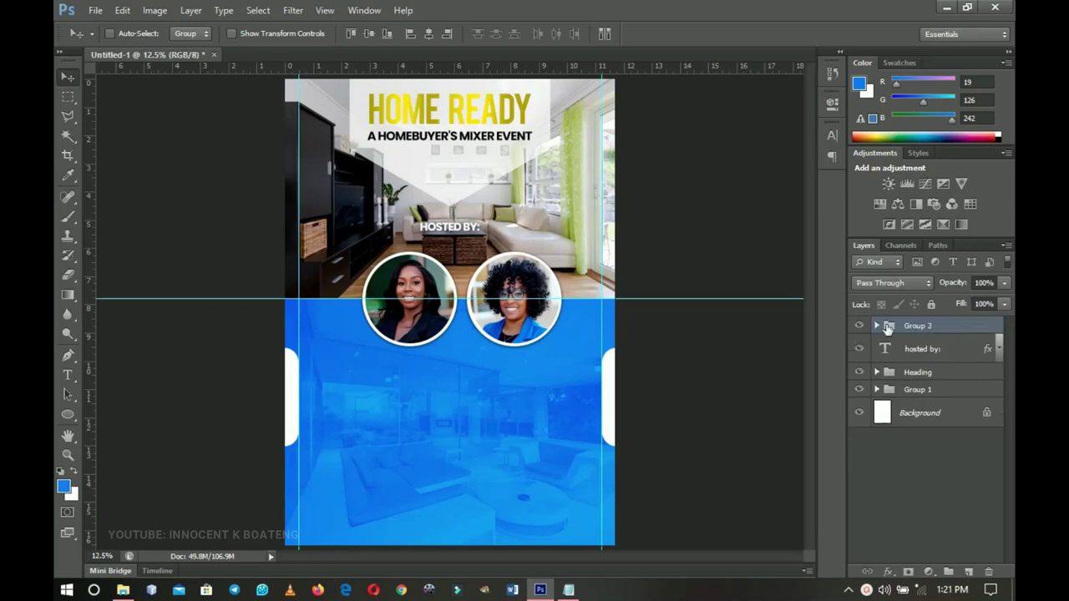
key(ctrl+a)
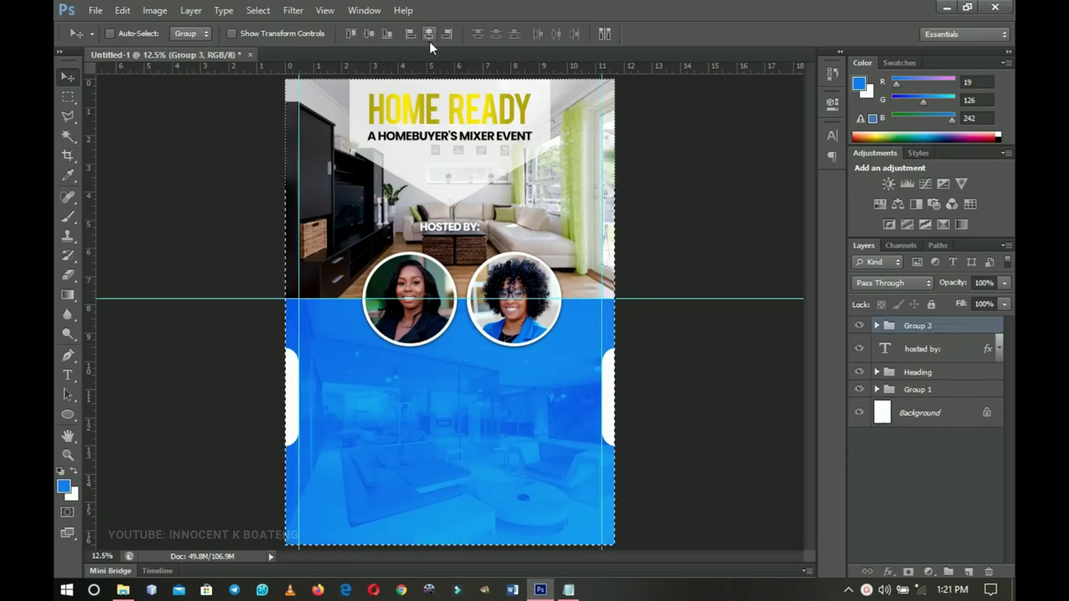
click(429, 33)
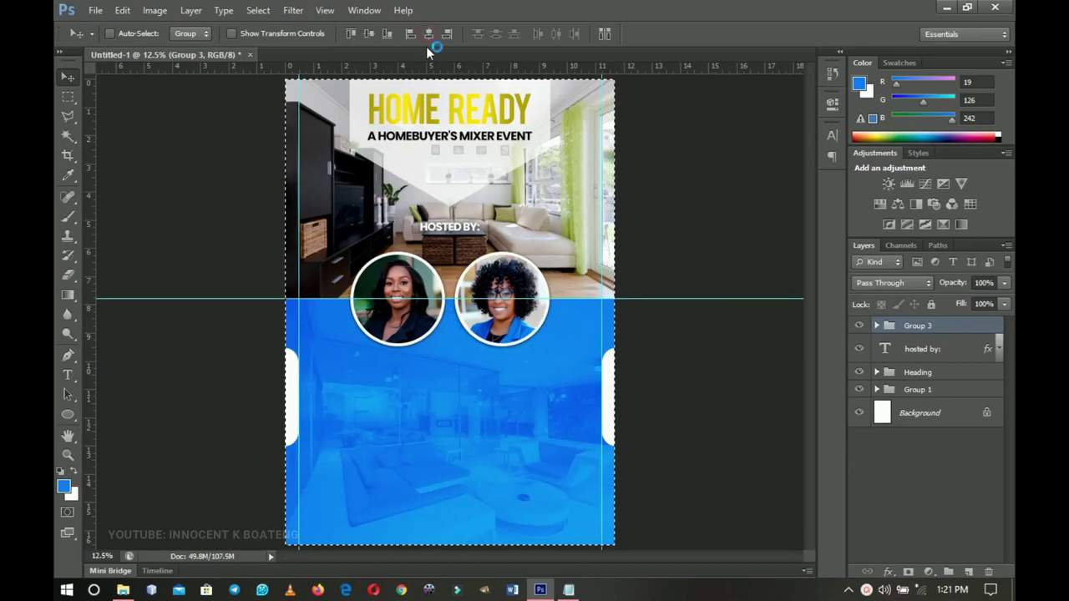
key(ctrl+d)
Enlarge the combined host group (Group 3) to about 113%
key(ctrl+t)
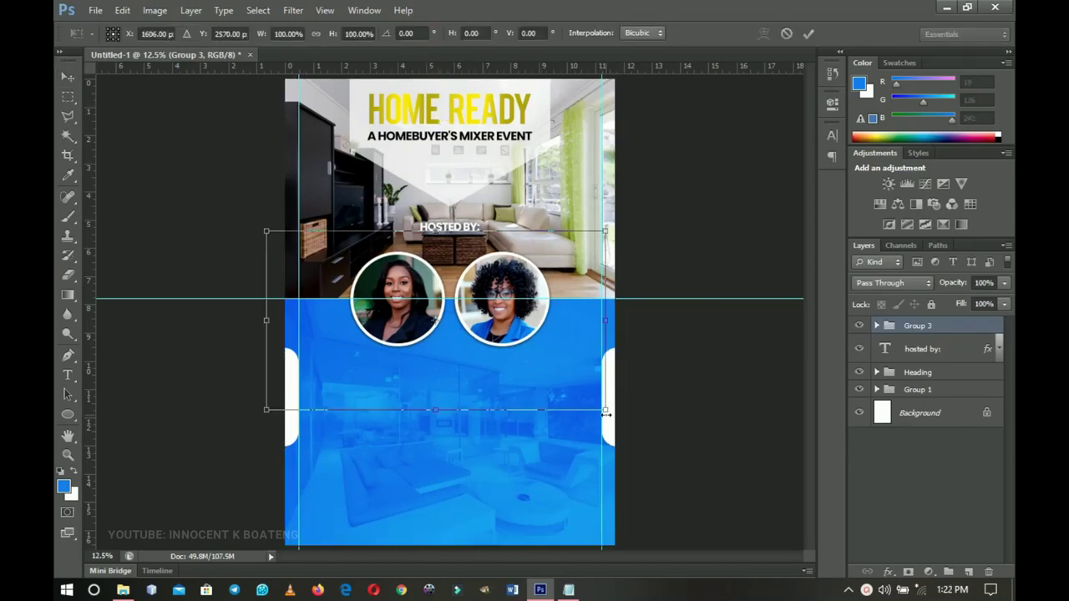
drag(598, 409, 614, 427)
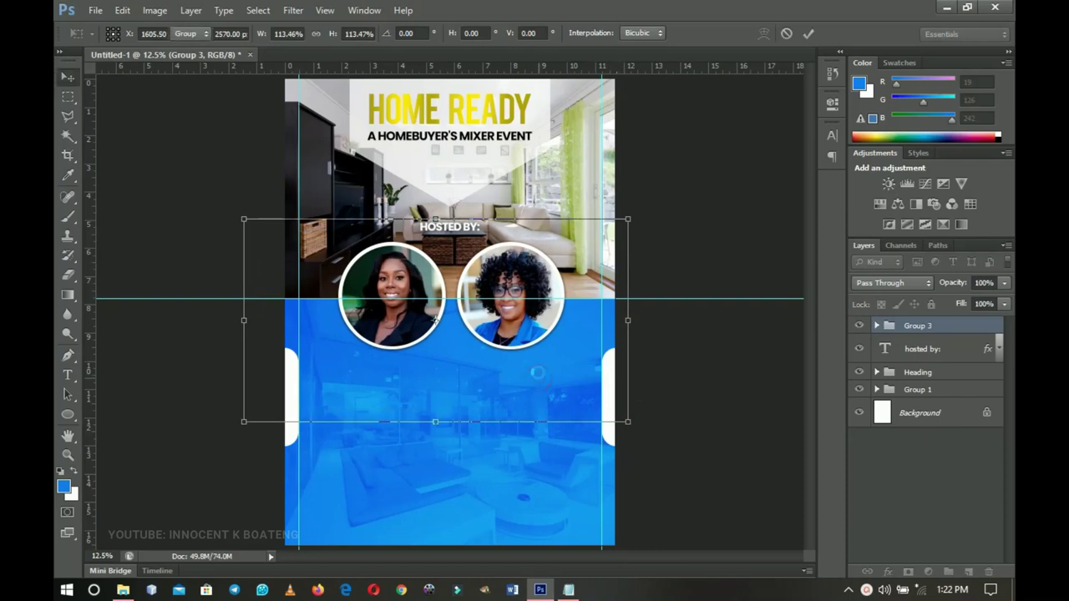
key(Return)
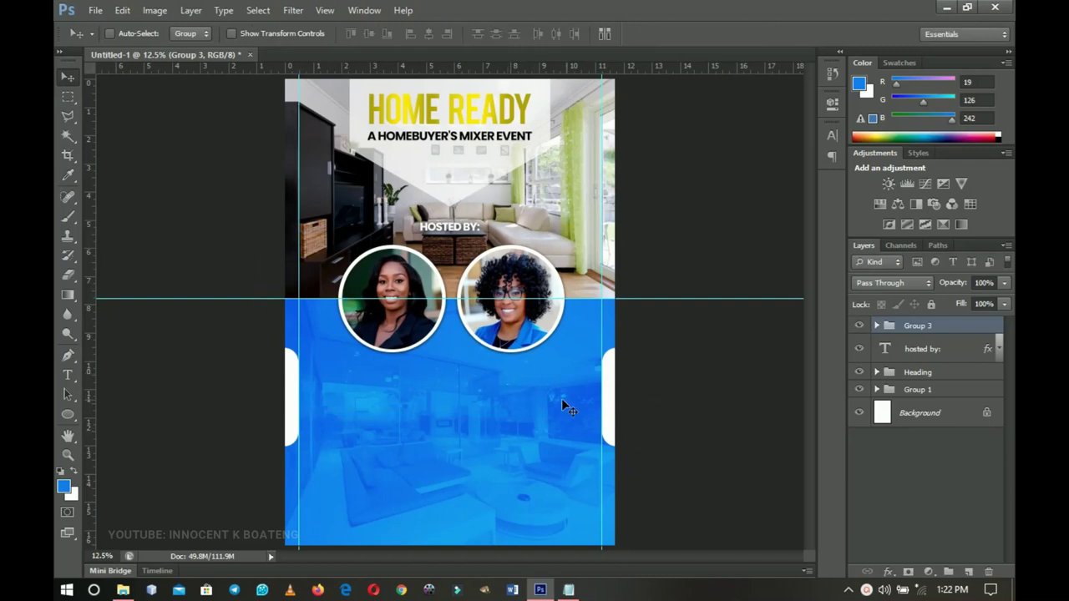
click(877, 326)
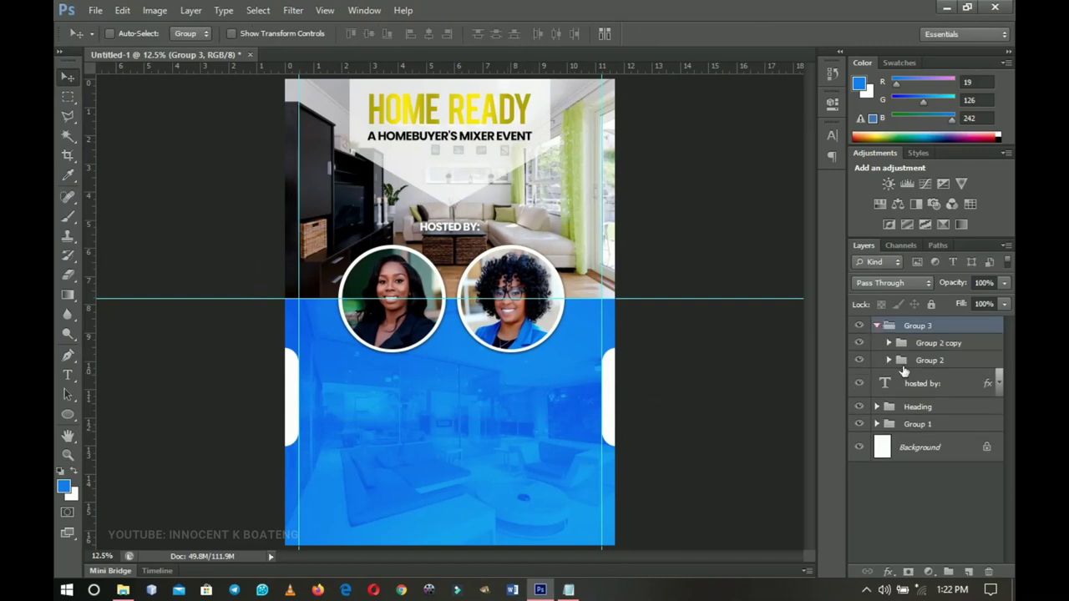
click(926, 343)
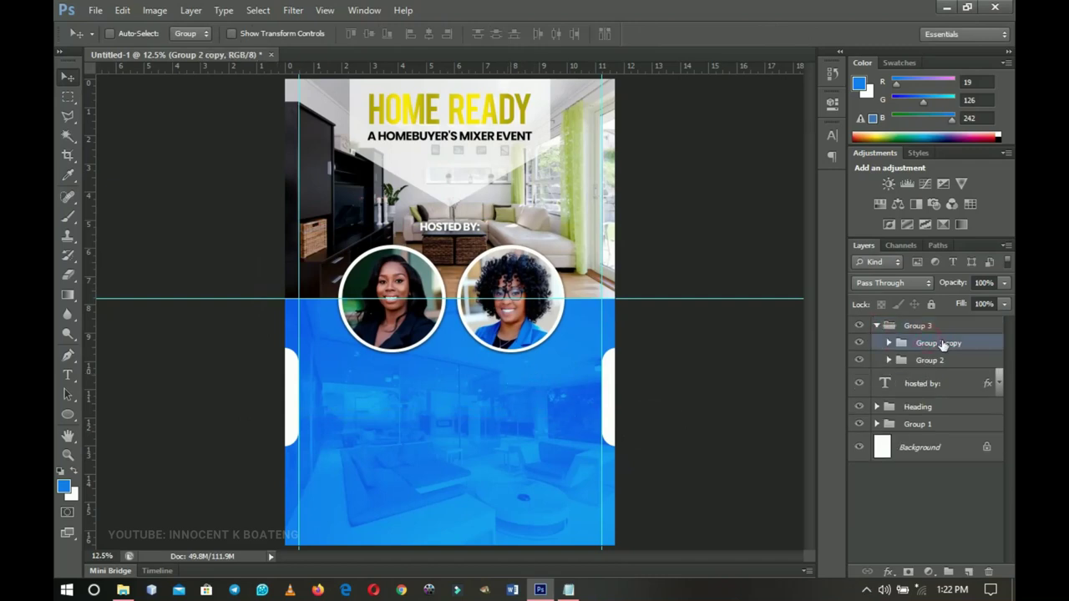
ctrl+click(448, 363)
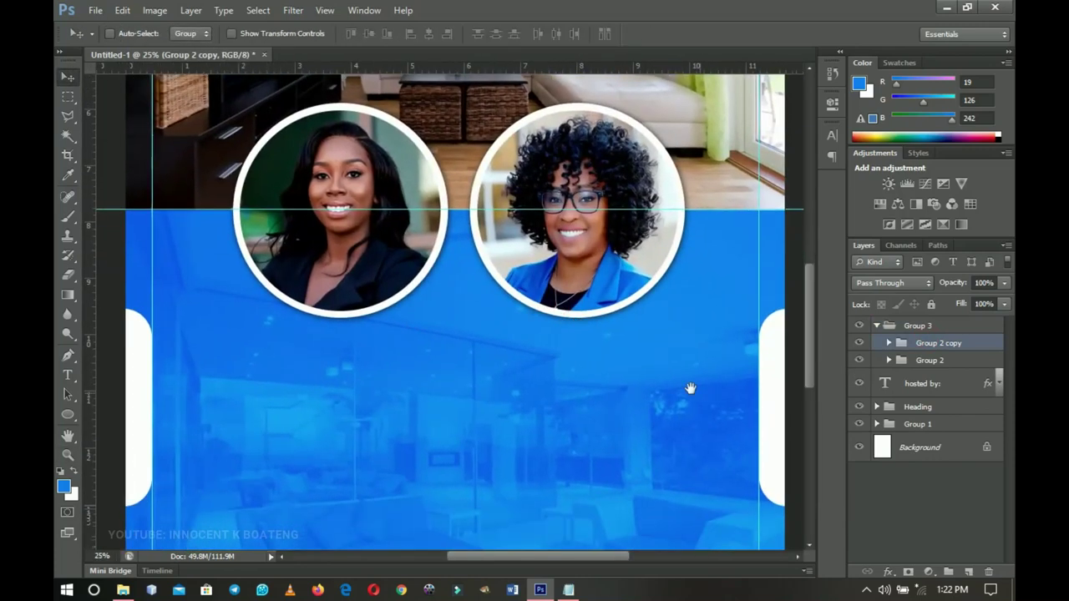
Add a text box below the left headshot and paste the first host's name and REALTOR® title
click(70, 376)
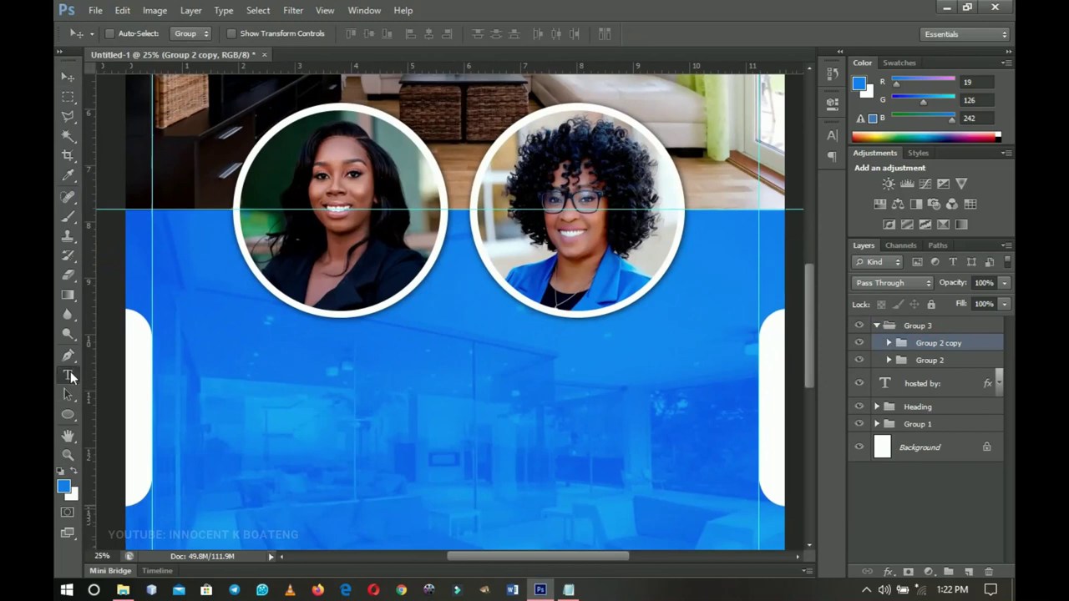
click(321, 355)
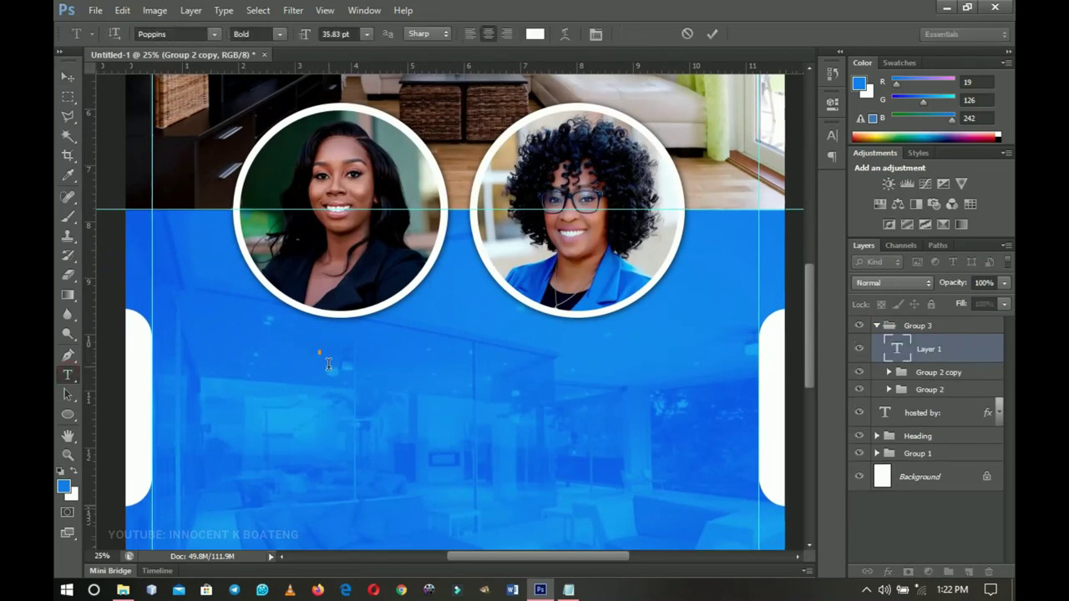
click(183, 33)
text(Raleway)
click(568, 590)
drag(564, 306, 496, 287)
click(352, 372)
key(ctrl+v)
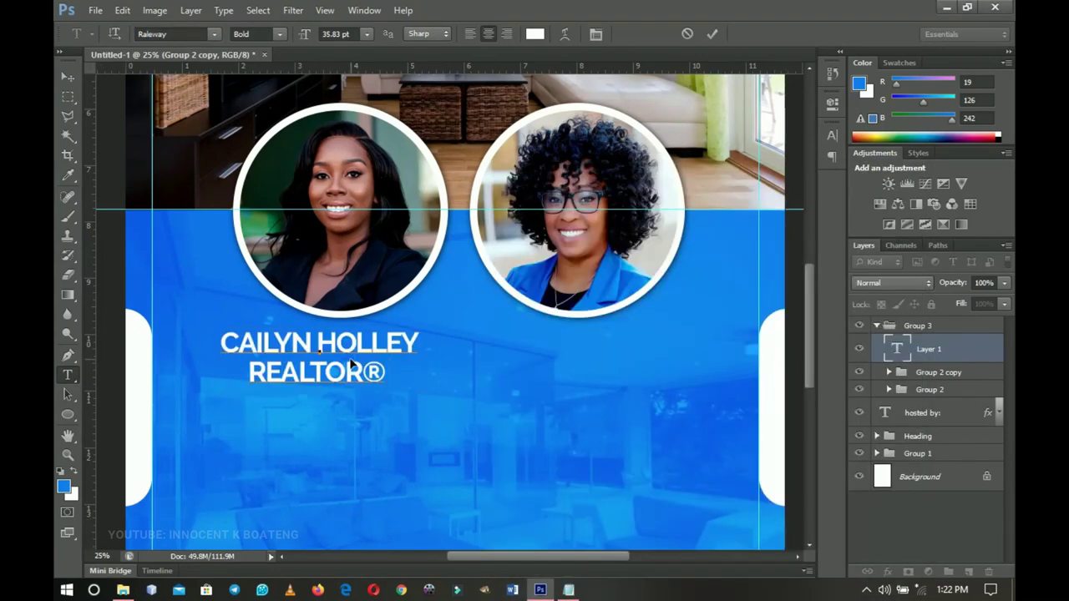
click(68, 77)
Shift the first host's name block slightly right and scale it to about 88%
drag(297, 342, 310, 342)
key(ctrl+t)
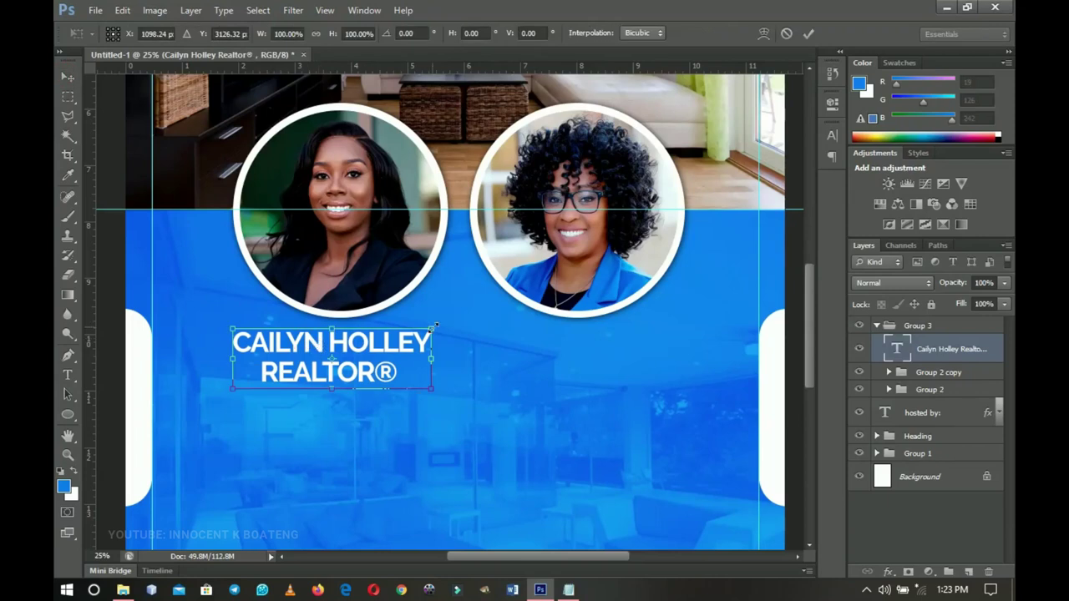
drag(433, 326, 420, 331)
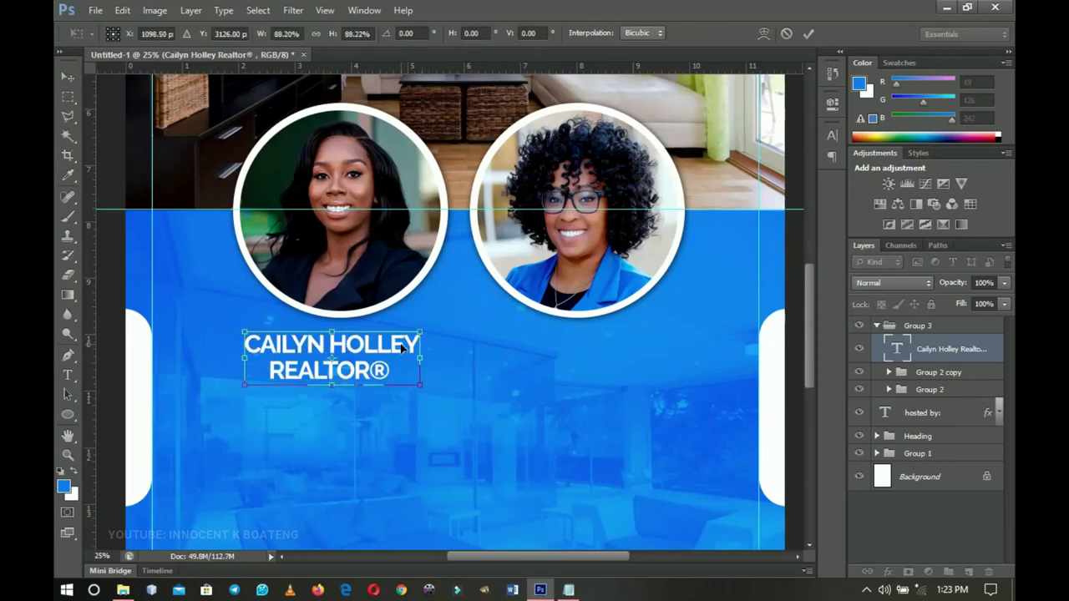
key(Return)
scroll(401, 349, down, 1)
key(t)
double_click(284, 361)
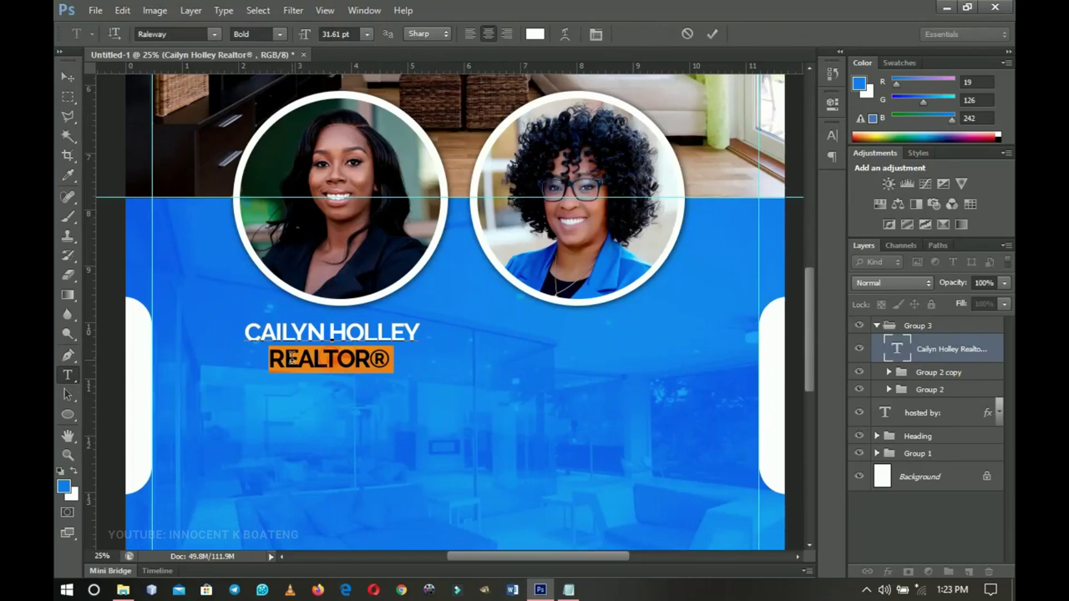
Recolour the REALTOR® line yellow (#f6ff00) and commit the text edit
click(534, 35)
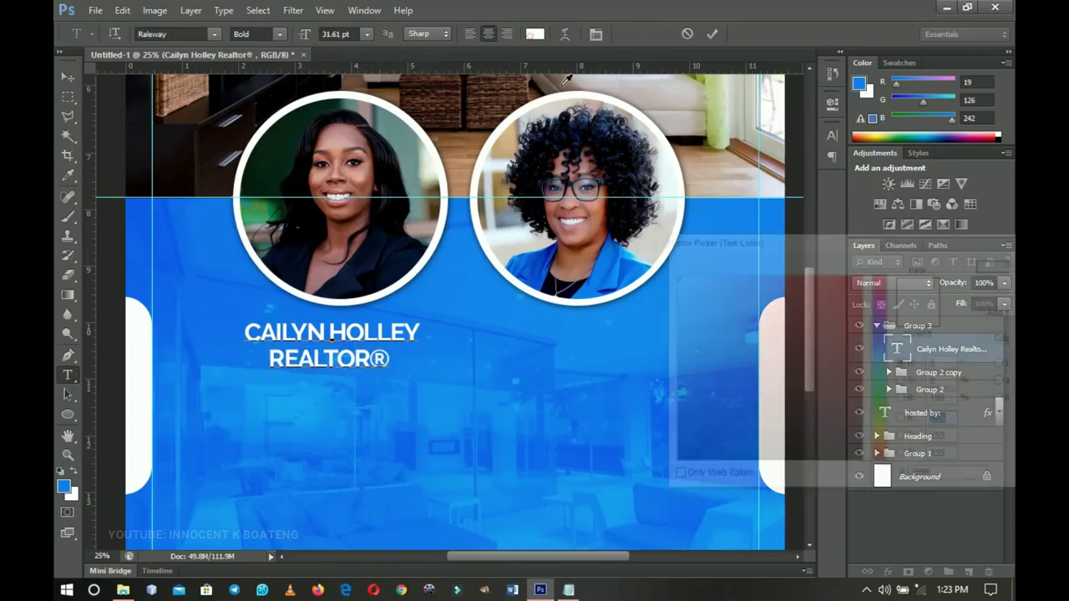
click(881, 431)
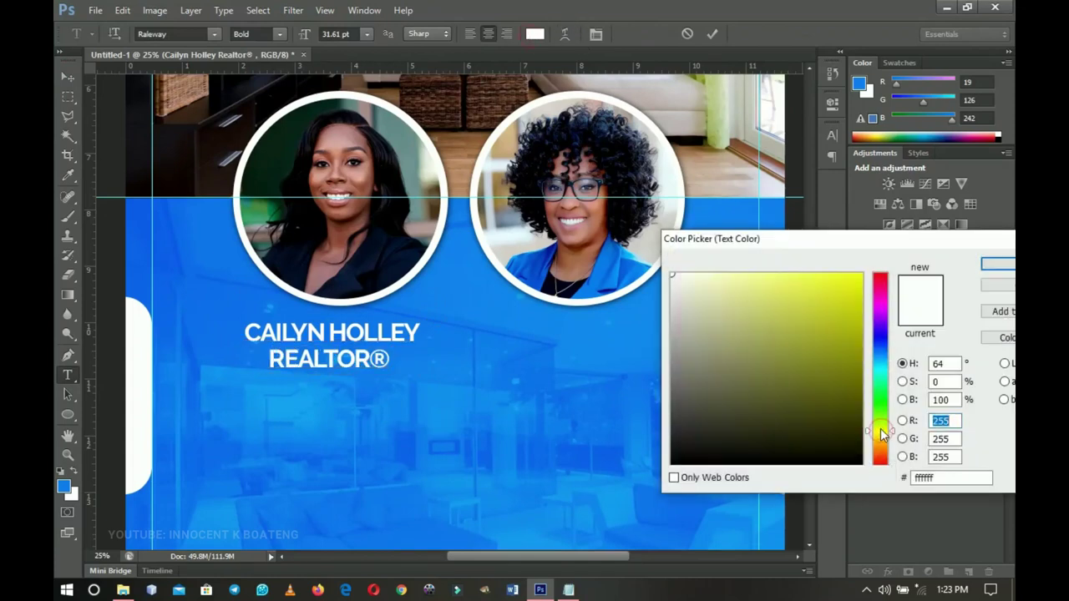
click(861, 274)
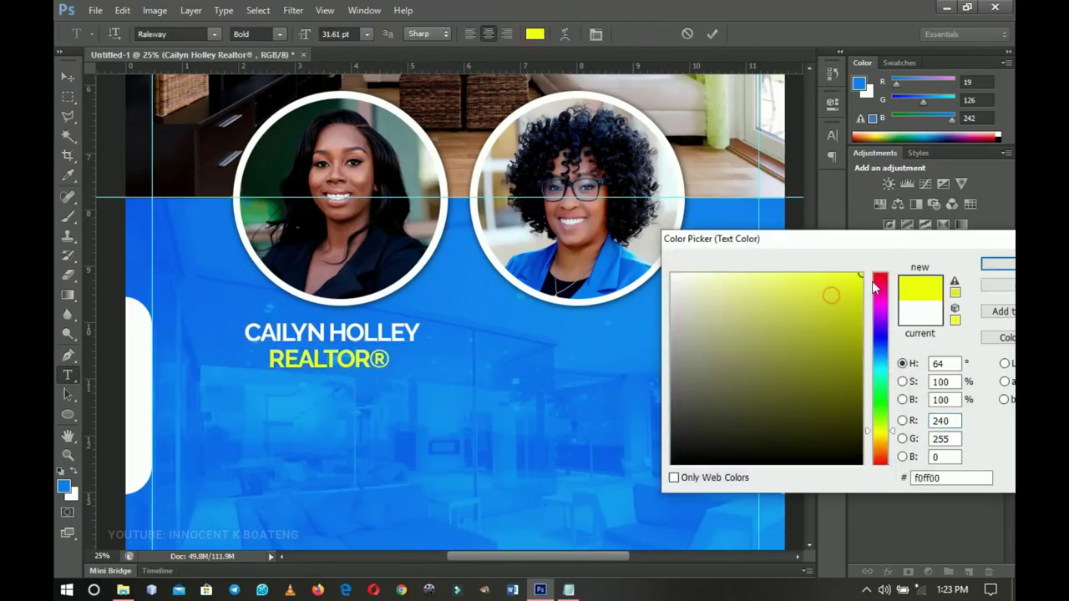
click(879, 432)
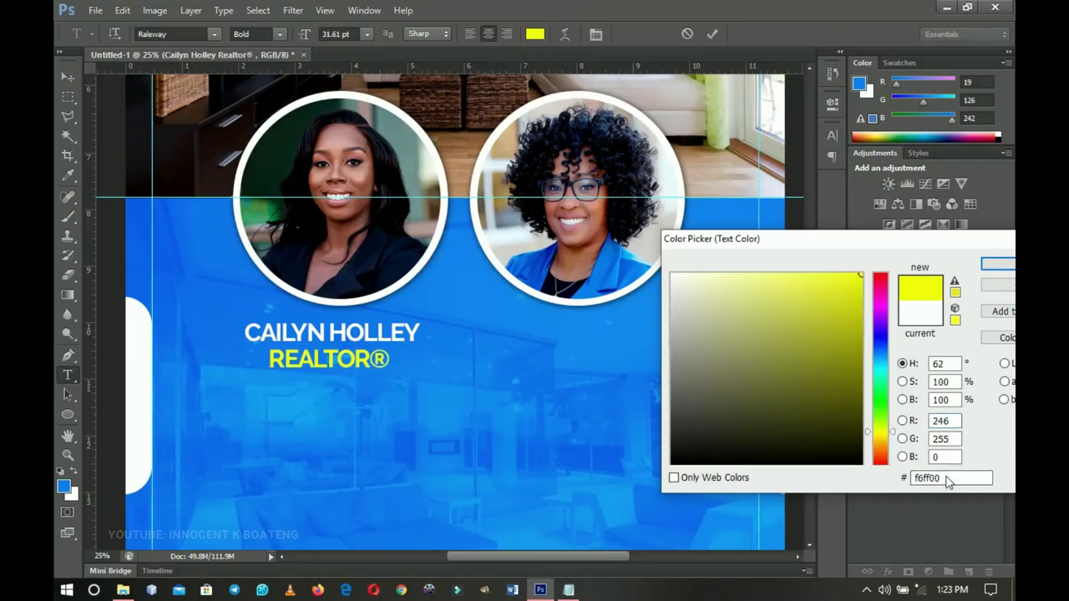
double_click(949, 478)
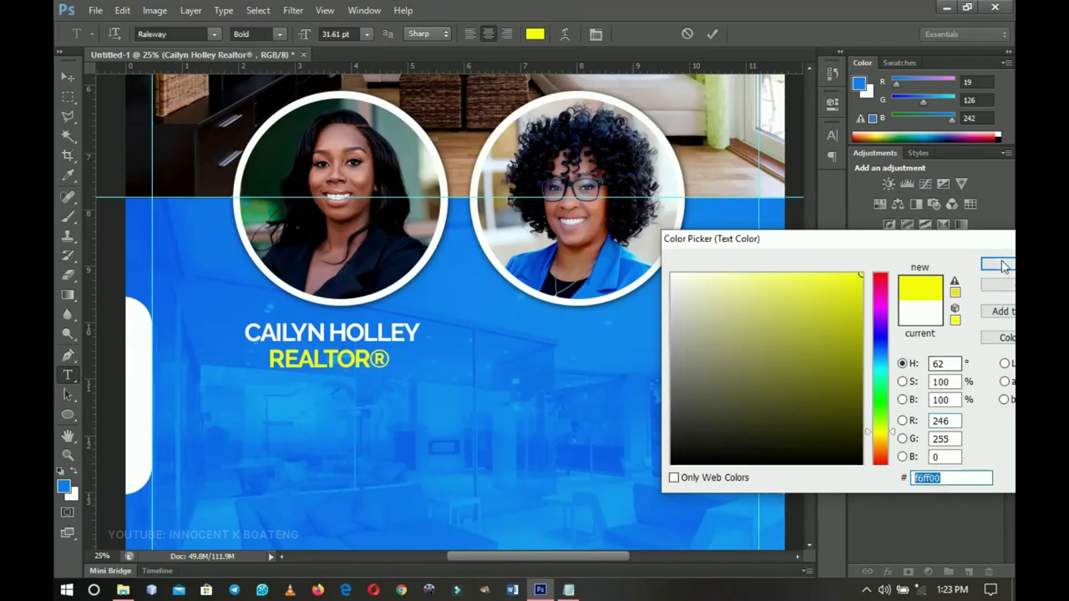
key(Return)
click(67, 78)
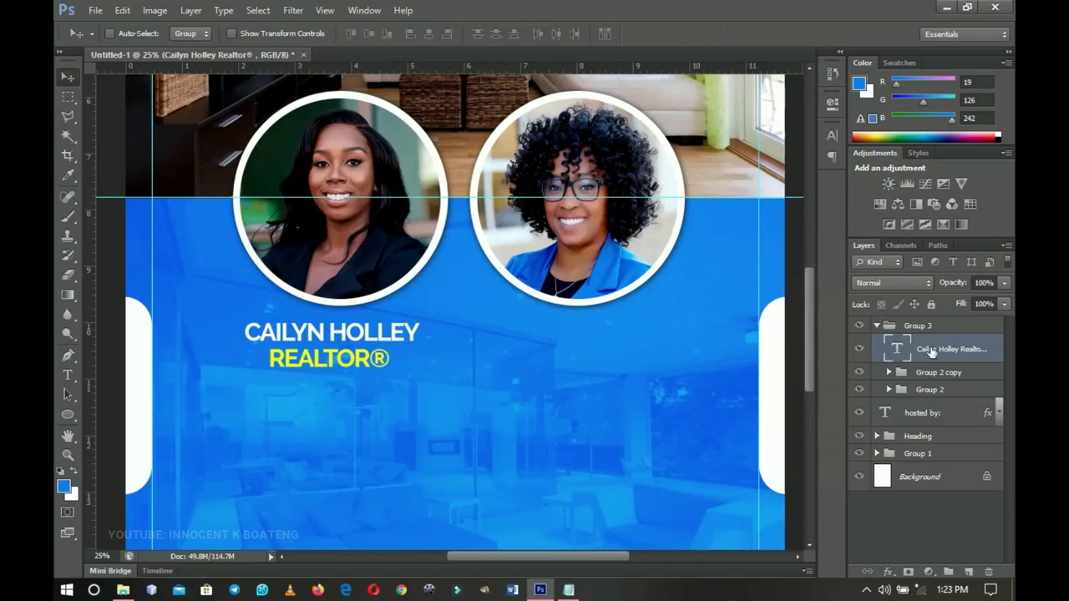
Duplicate the name text under the right headshot and copy the second host's lines from the notes
drag(375, 353, 623, 320)
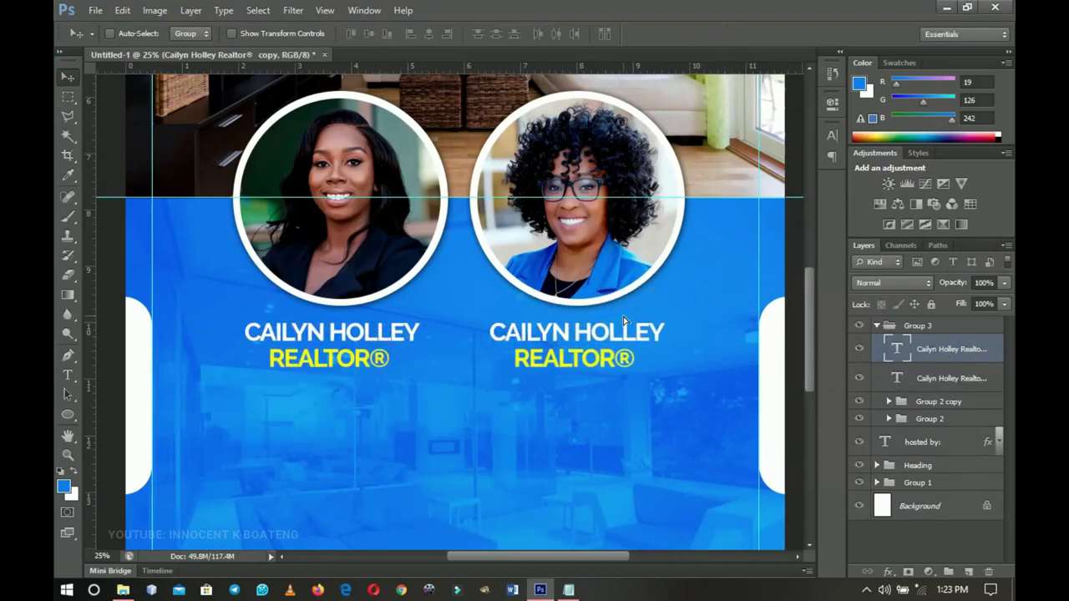
scroll(635, 376, down, 3)
click(569, 590)
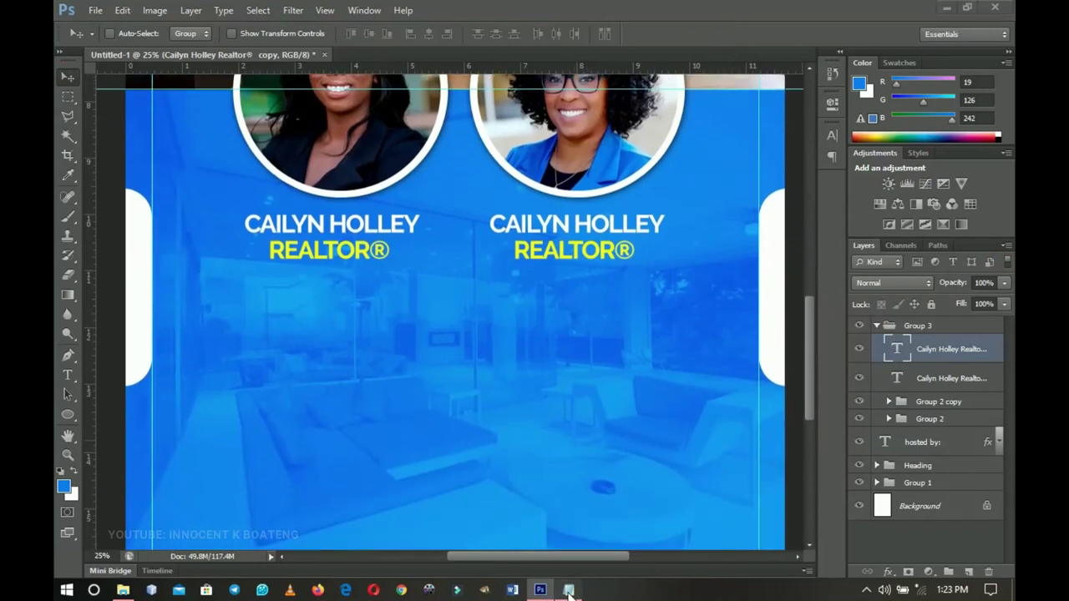
drag(621, 355, 496, 325)
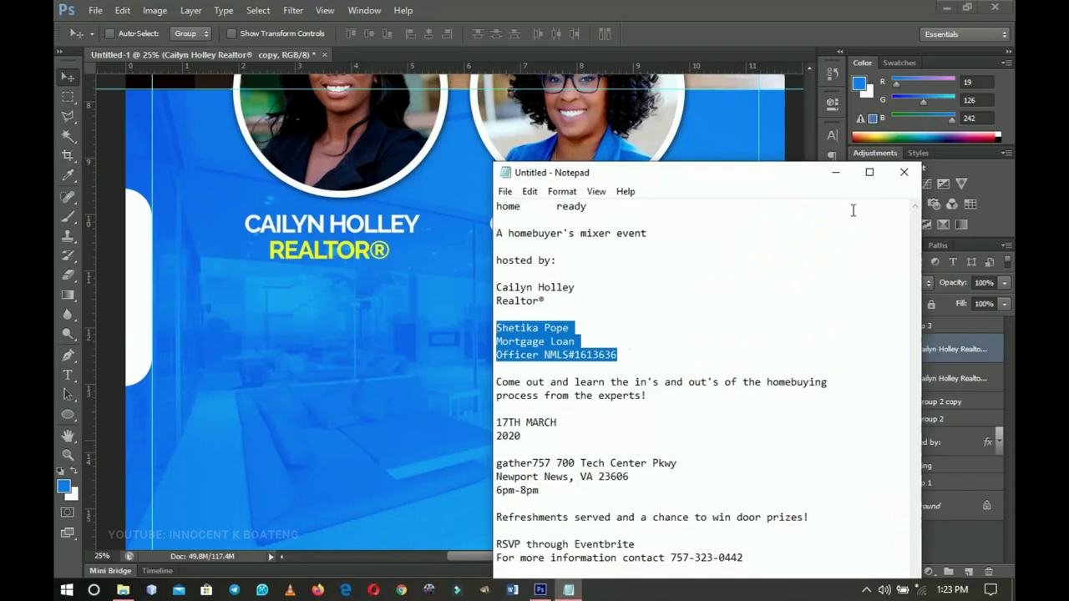
click(835, 172)
Replace the duplicate with the second host's name and title, sampling yellow for the MORTGAGE LOAN OFFICER lines
key(t)
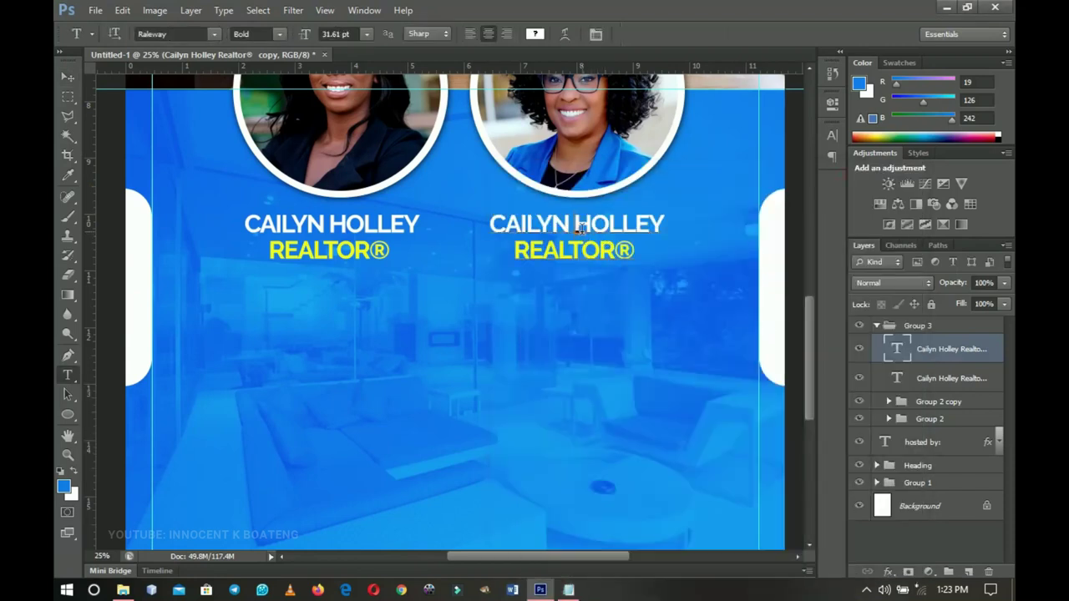
click(579, 229)
key(ctrl+a)
text(SHETIKA POPE MORTGAGE LOAN OFFICER NMLS#1613636)
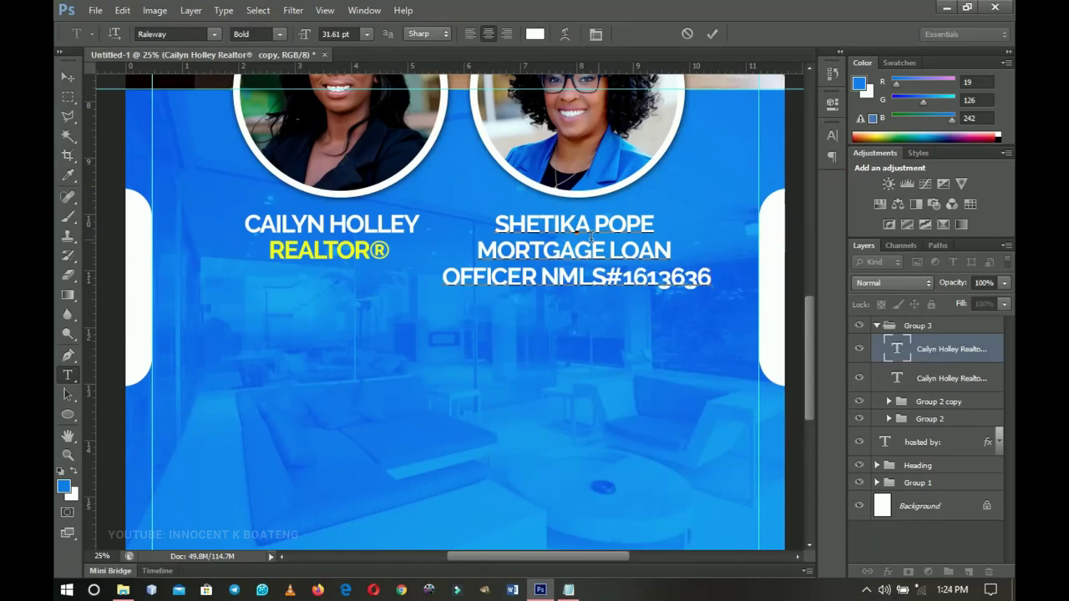
drag(474, 251, 712, 277)
click(535, 34)
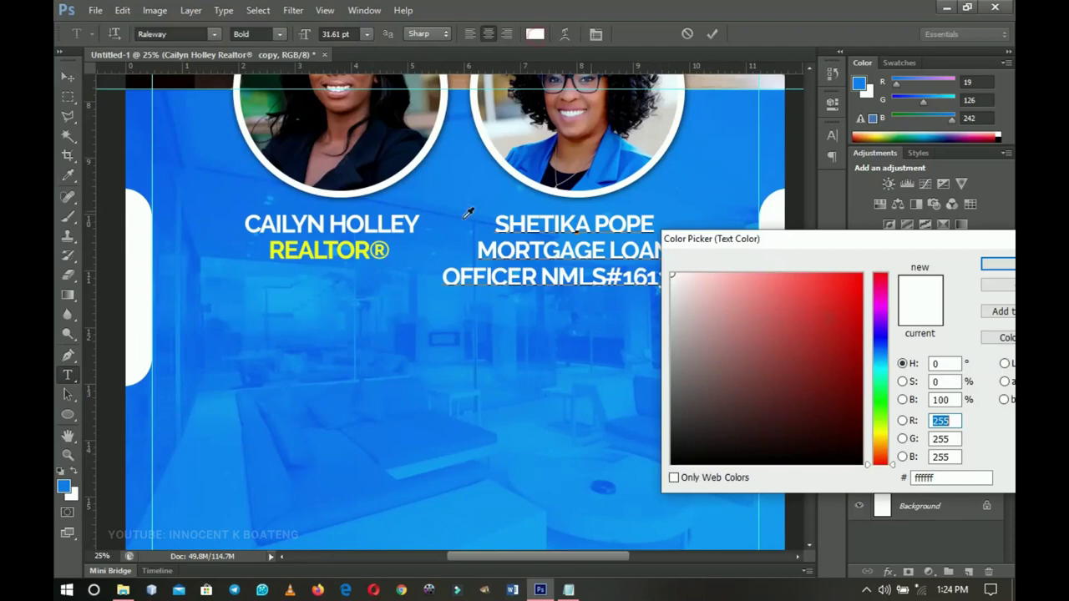
click(356, 248)
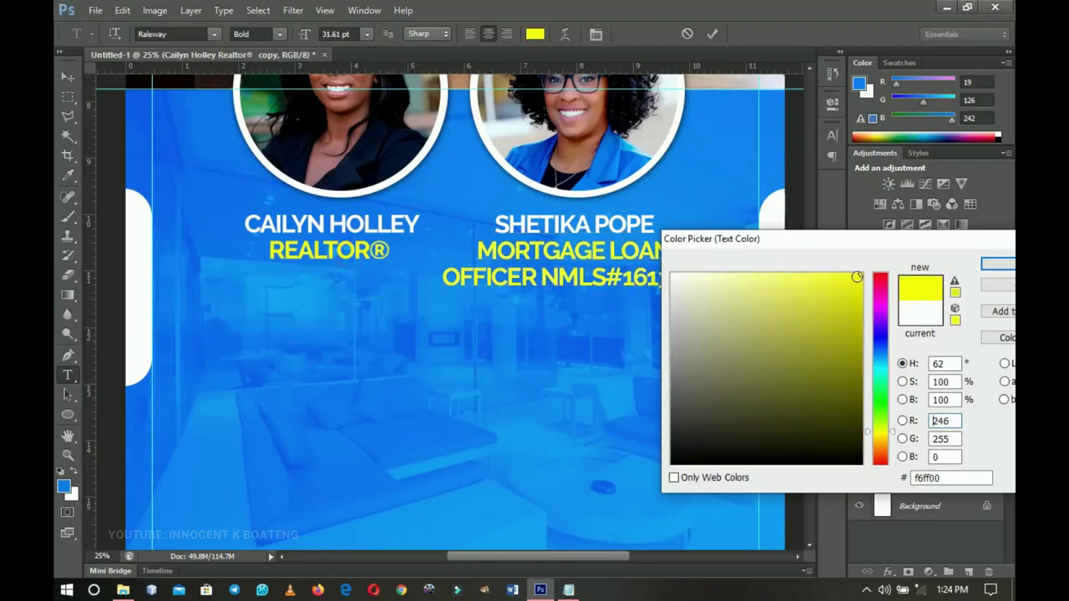
Commit the yellow title, scale the second host's text to about 84%, and nudge it up
click(996, 264)
click(65, 78)
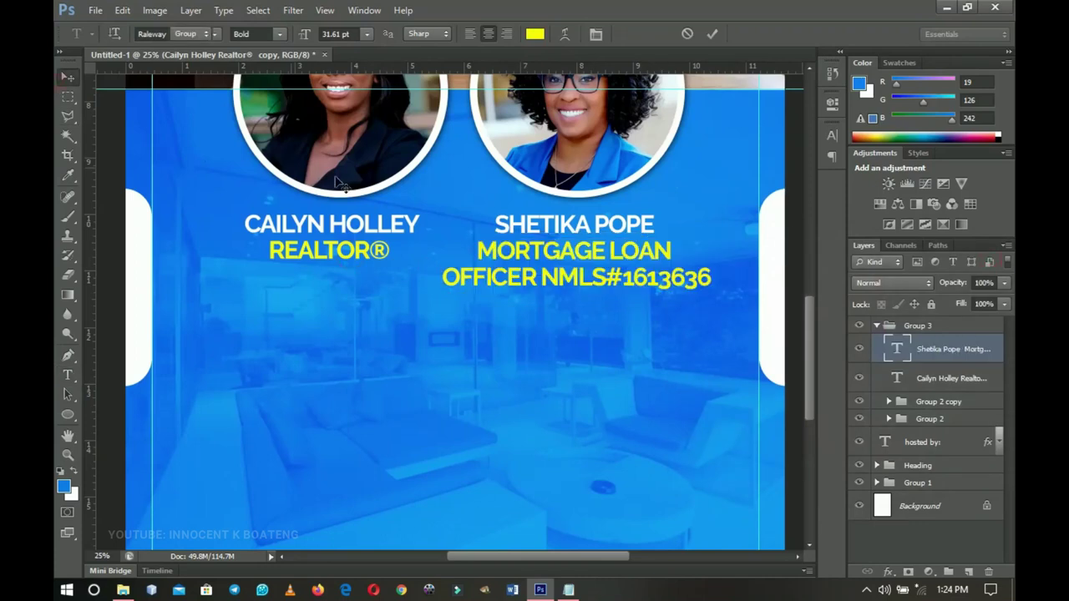
key(ctrl+t)
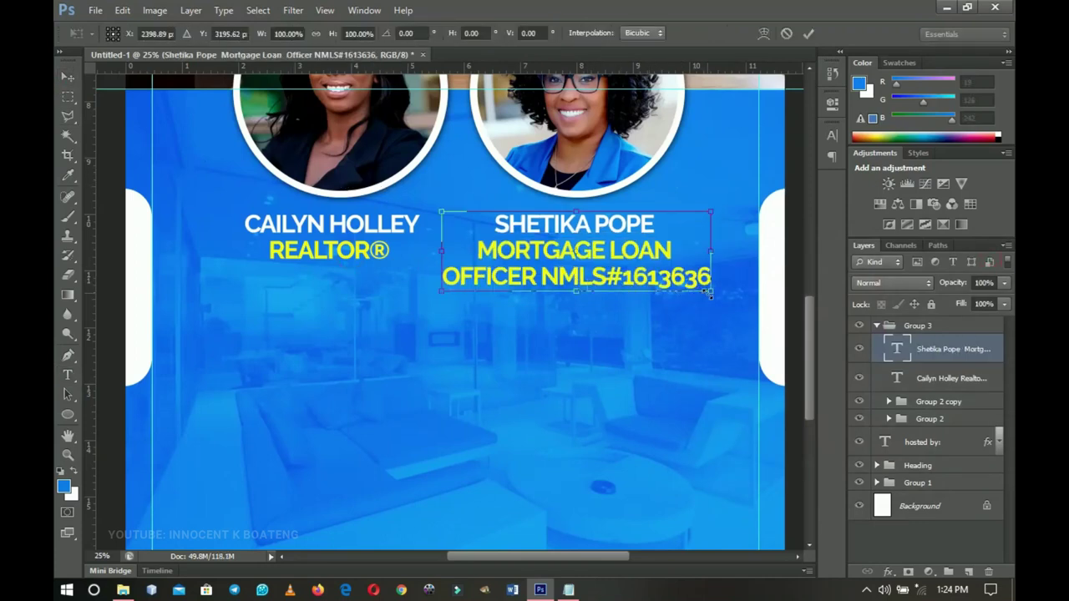
drag(711, 294, 663, 276)
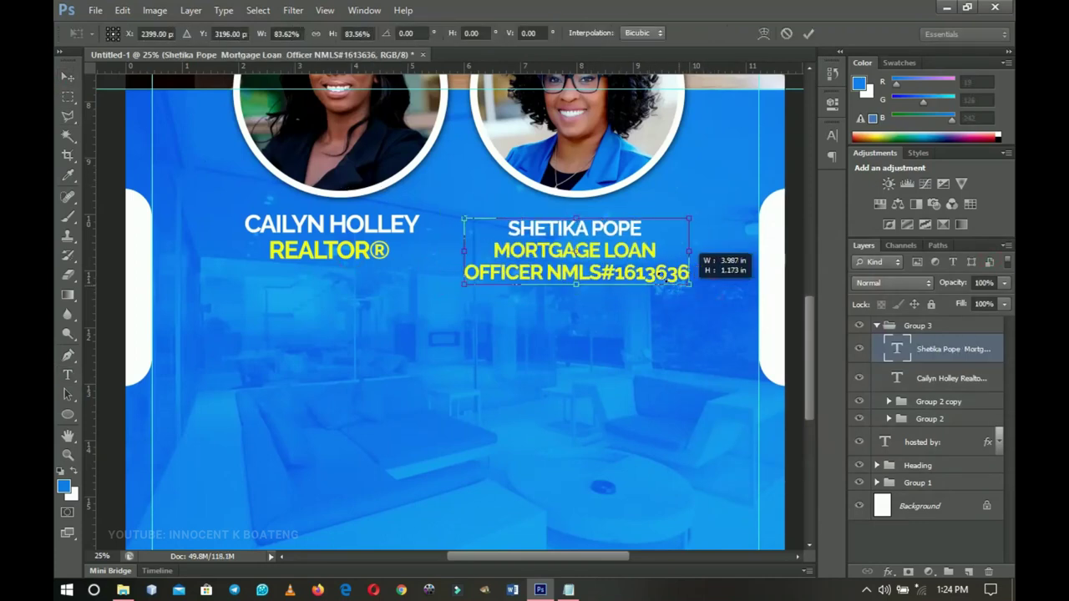
key(Return)
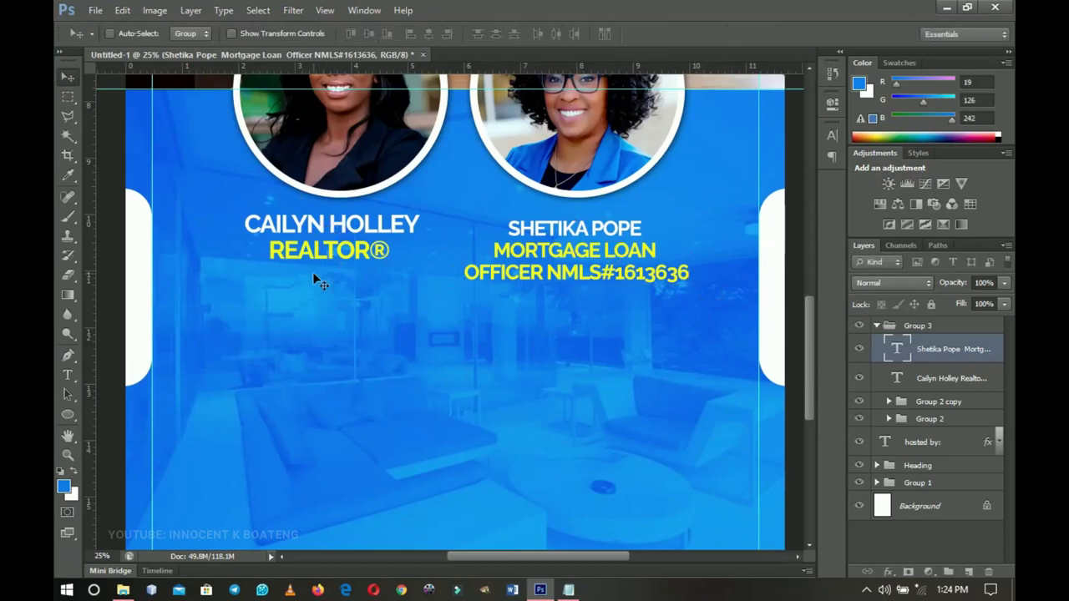
key(shift+Up)
key(shift+Up)
key(shift+Up)
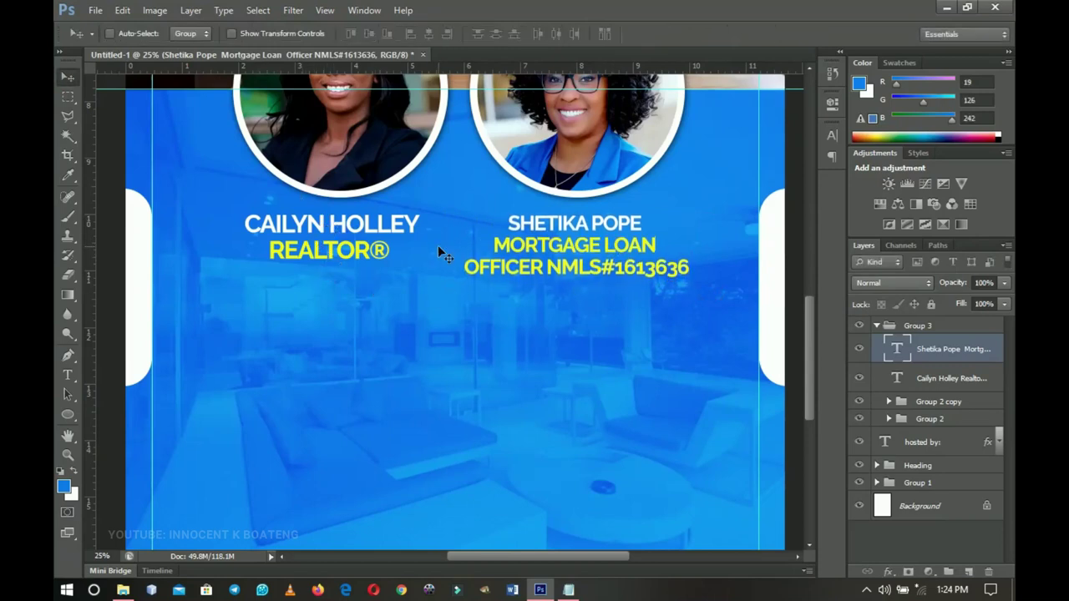
key(ctrl+minus)
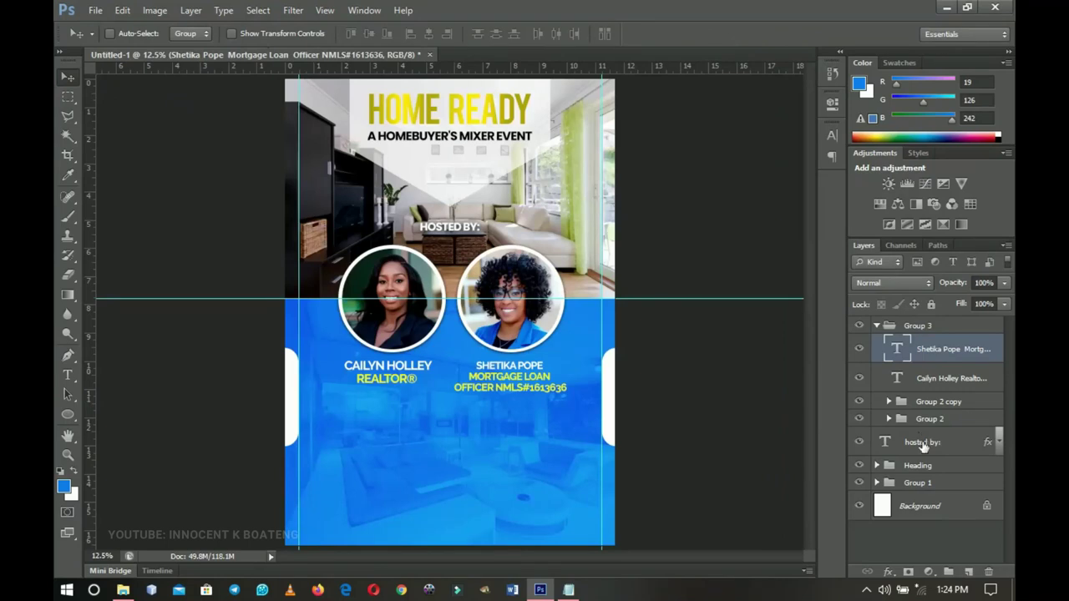
Move the HOSTED BY layer into Group 3, collapse it, and toggle its visibility to check contents
drag(923, 448, 871, 365)
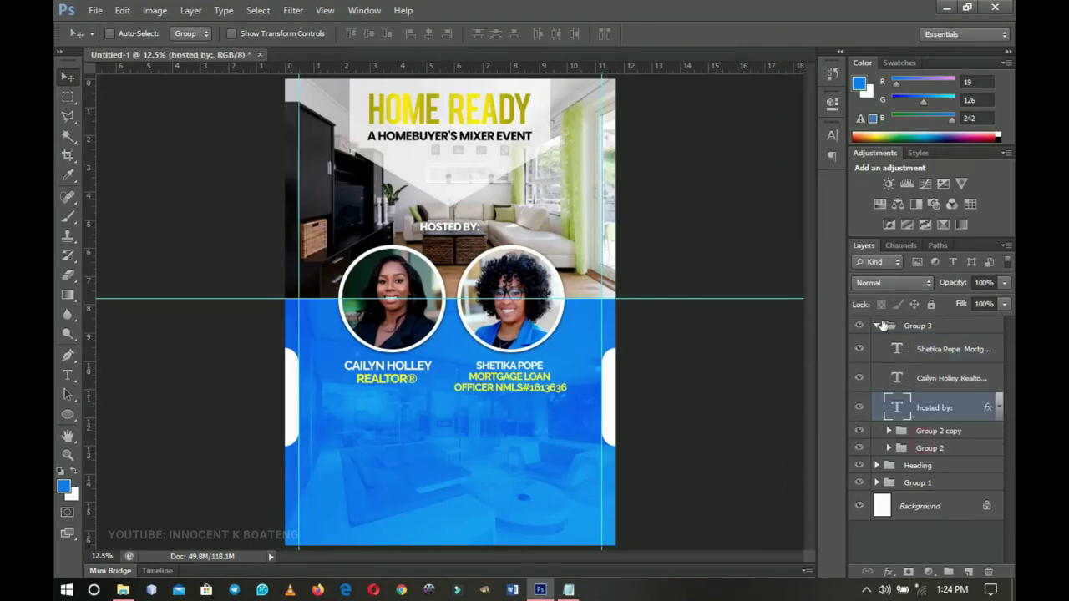
click(876, 325)
click(859, 326)
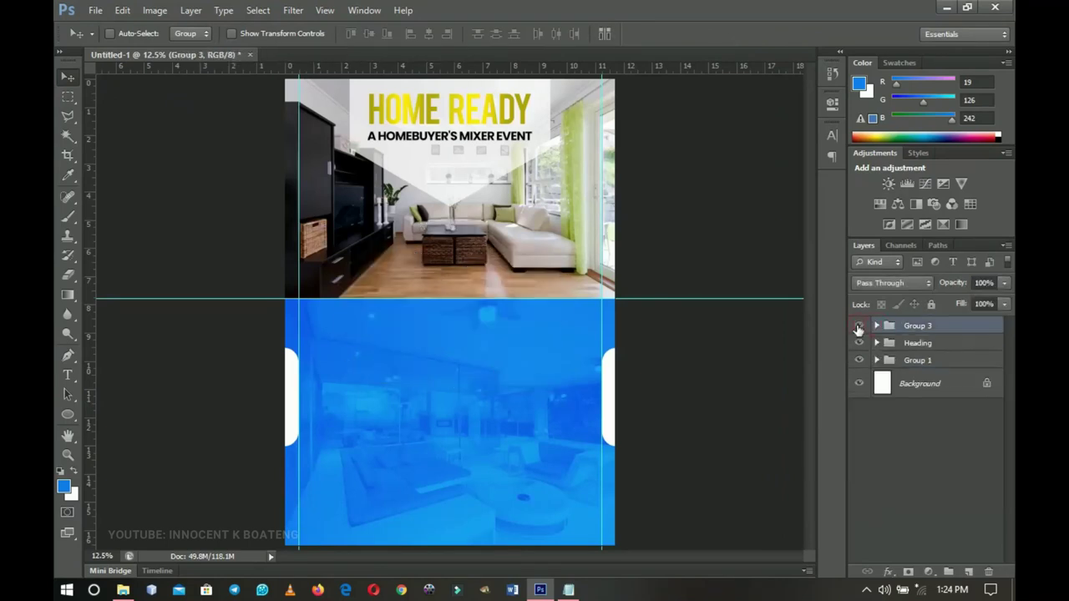
click(859, 327)
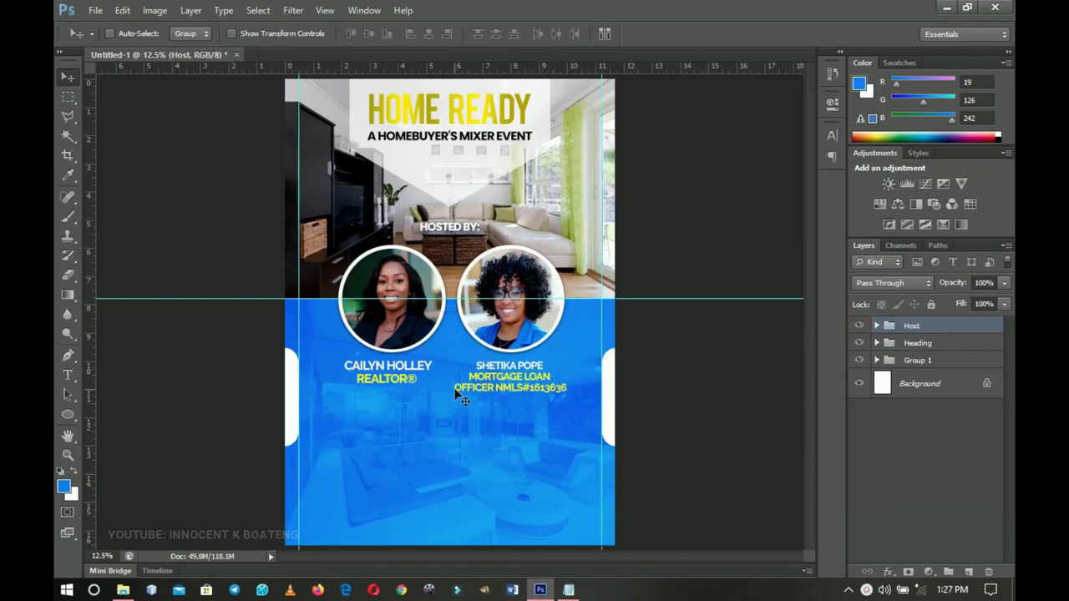
Zoom in on the flyer and pan to bring the blue panel below the hosts into view
key(z)
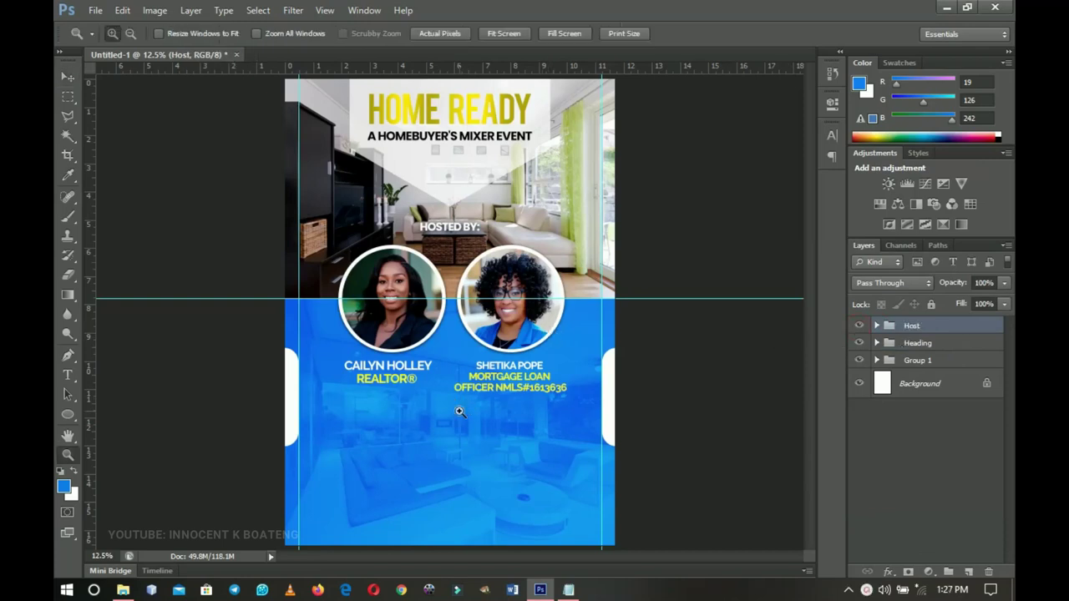
click(458, 421)
key(v)
key(ctrl+plus)
drag(513, 312, 475, 311)
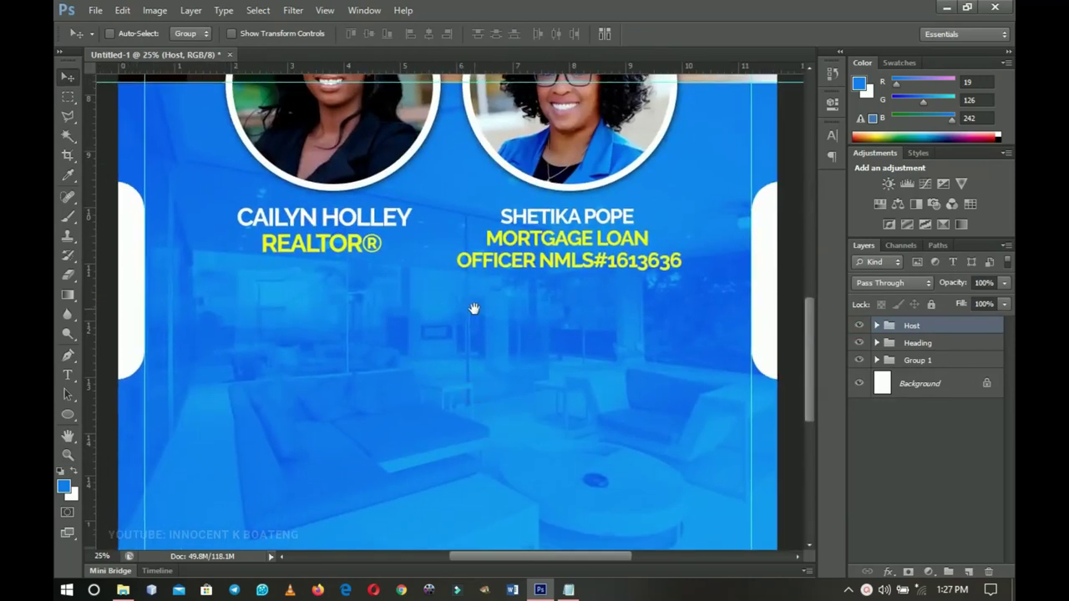
Draw a thin rectangle bar across the panel below the names and fill it white (#ffffff)
click(68, 420)
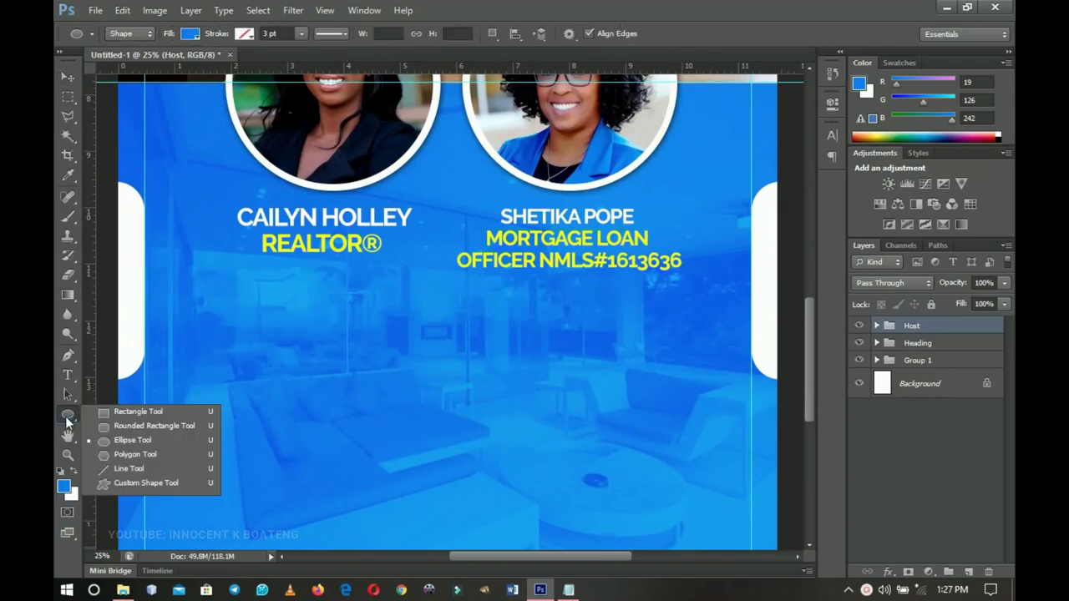
click(131, 412)
drag(185, 298, 750, 298)
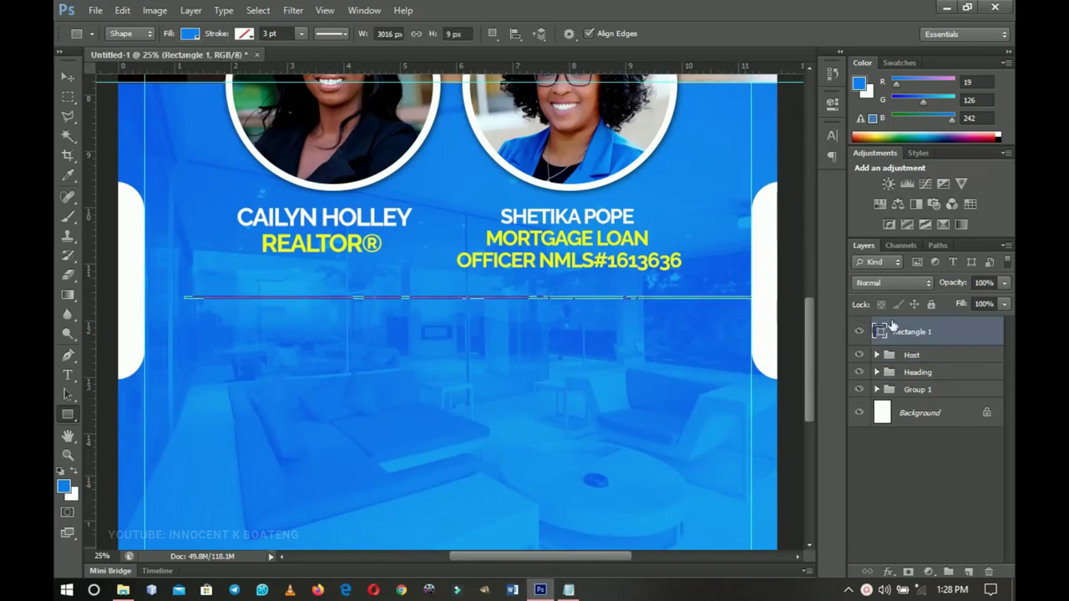
double_click(883, 334)
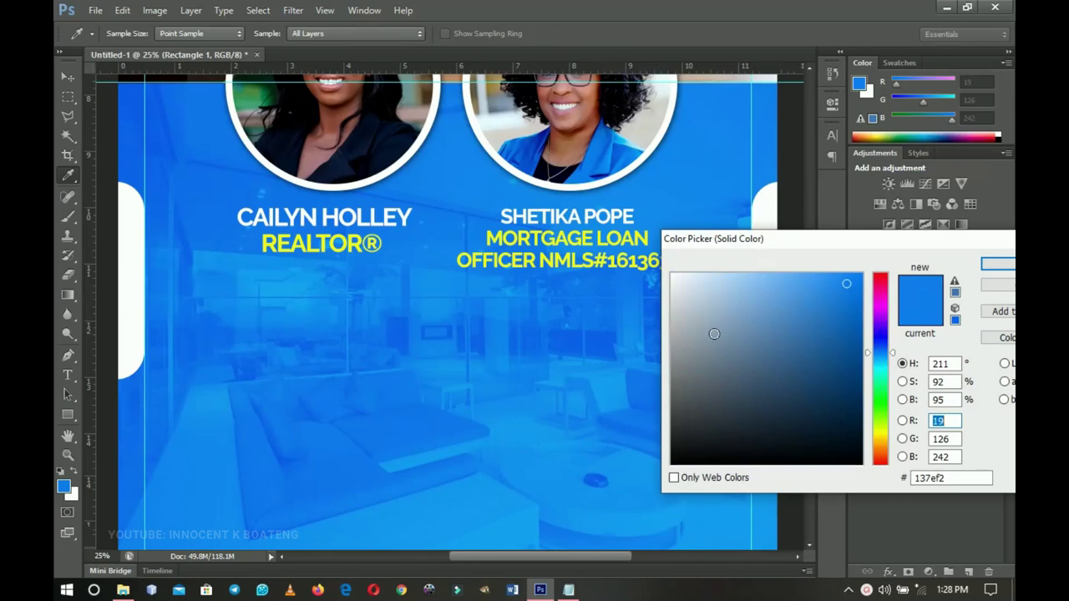
click(673, 276)
click(988, 266)
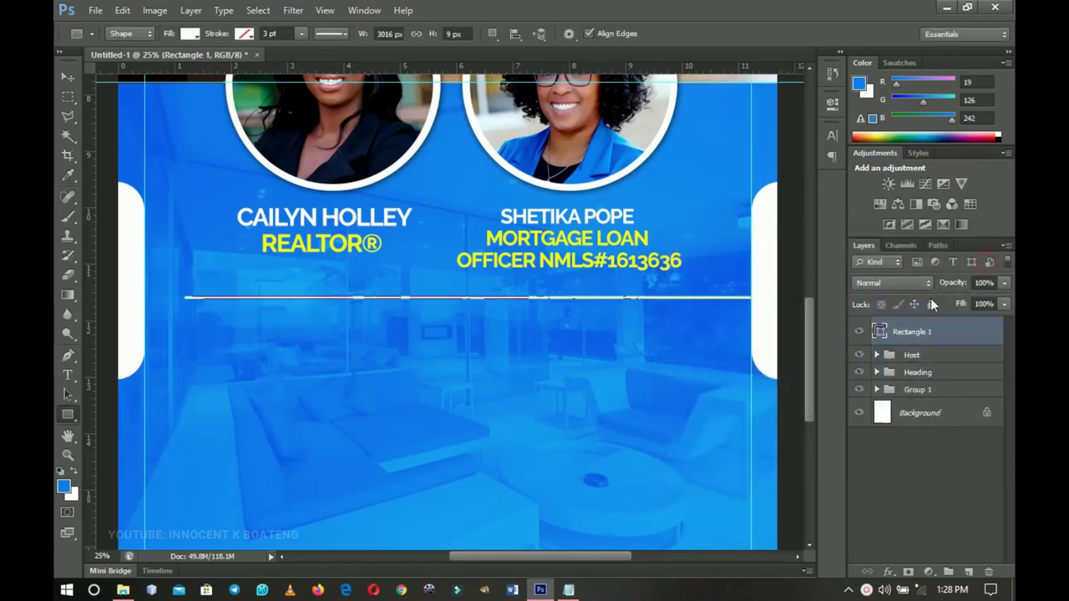
Centre the white line horizontally on the canvas and clear the selection
key(v)
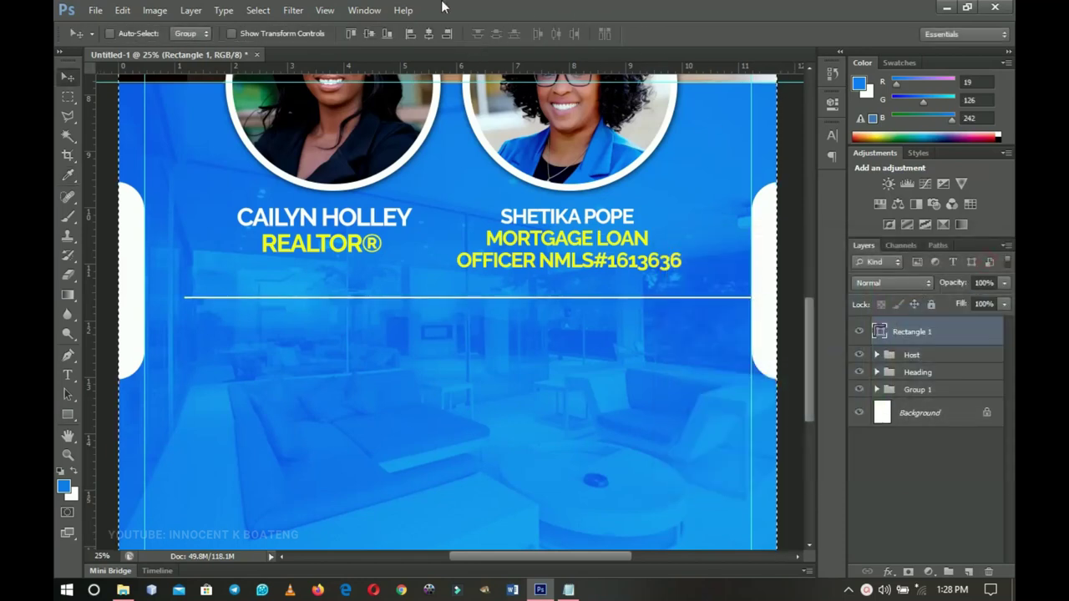
click(428, 33)
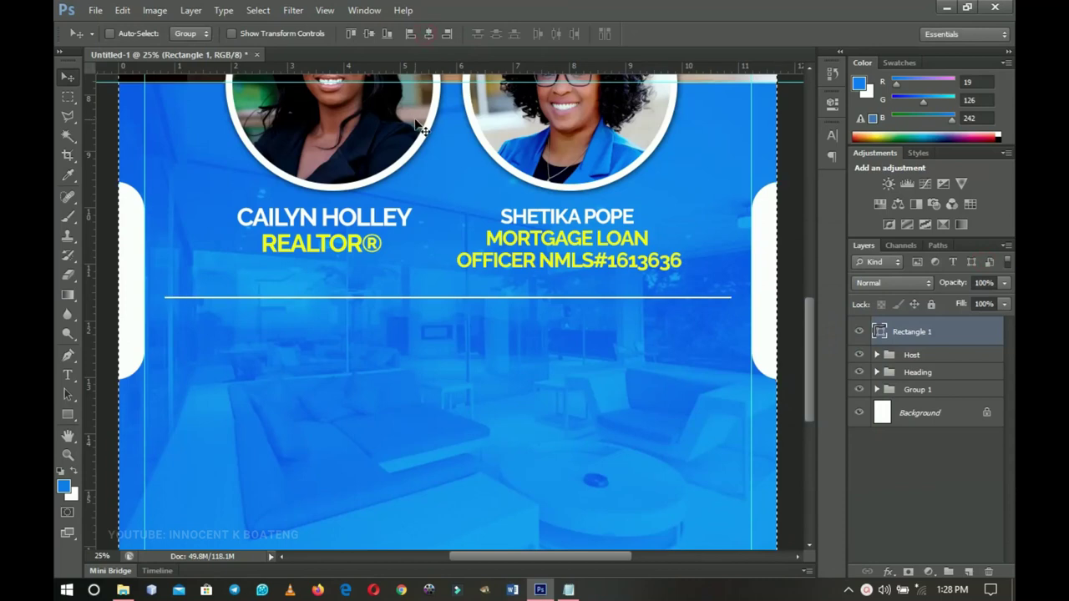
key(ctrl+d)
drag(548, 371, 551, 296)
In the Notepad flyer notes, select the 'Come out and learn…' event description paragraph, then minimise Notepad
click(568, 590)
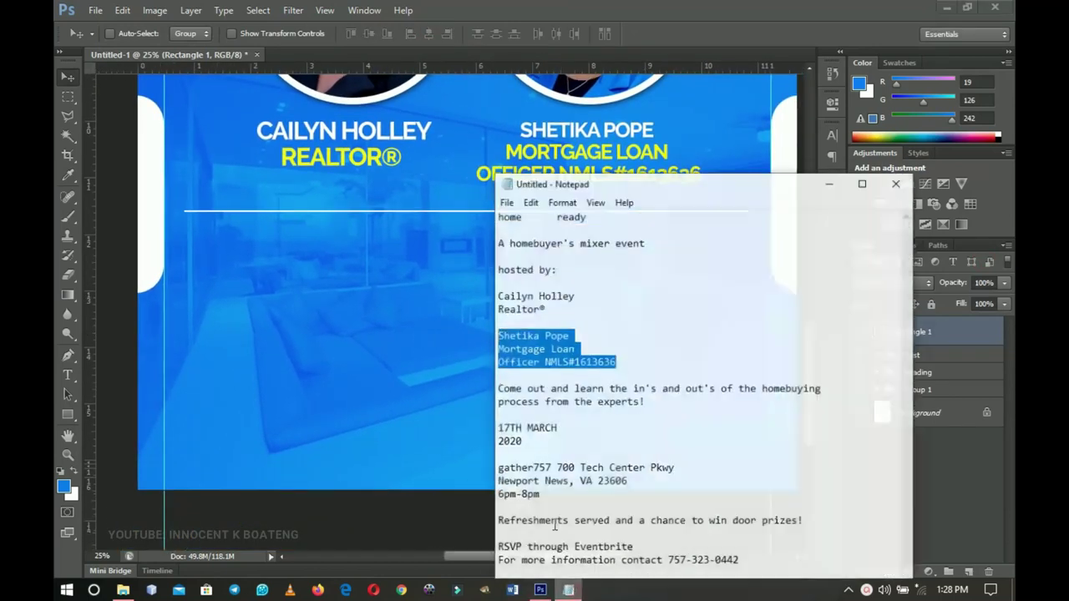
scroll(558, 401, right, 3)
scroll(606, 526, right, 1)
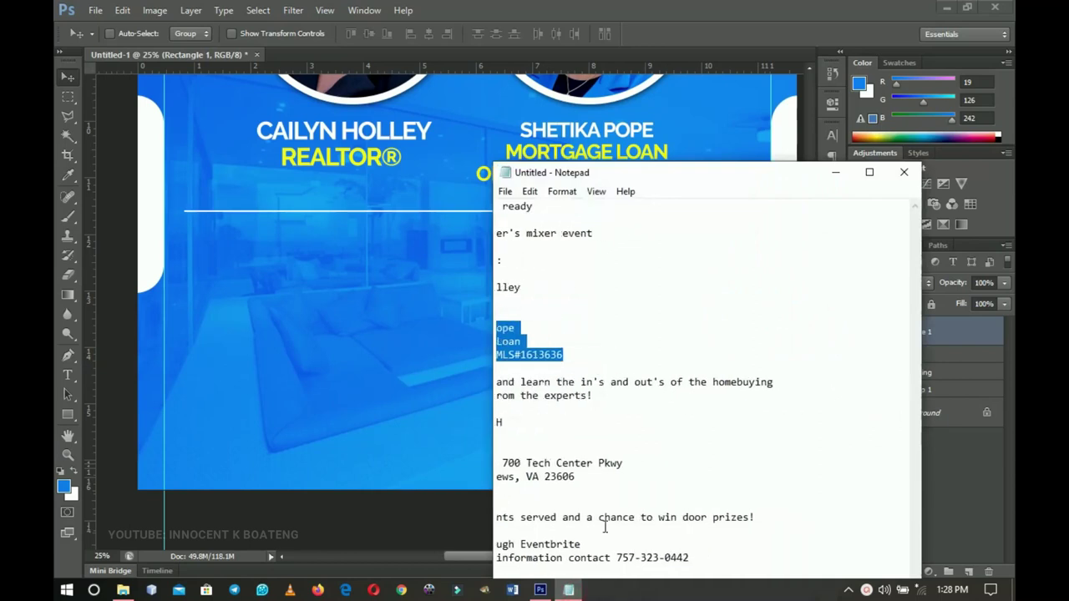
double_click(732, 163)
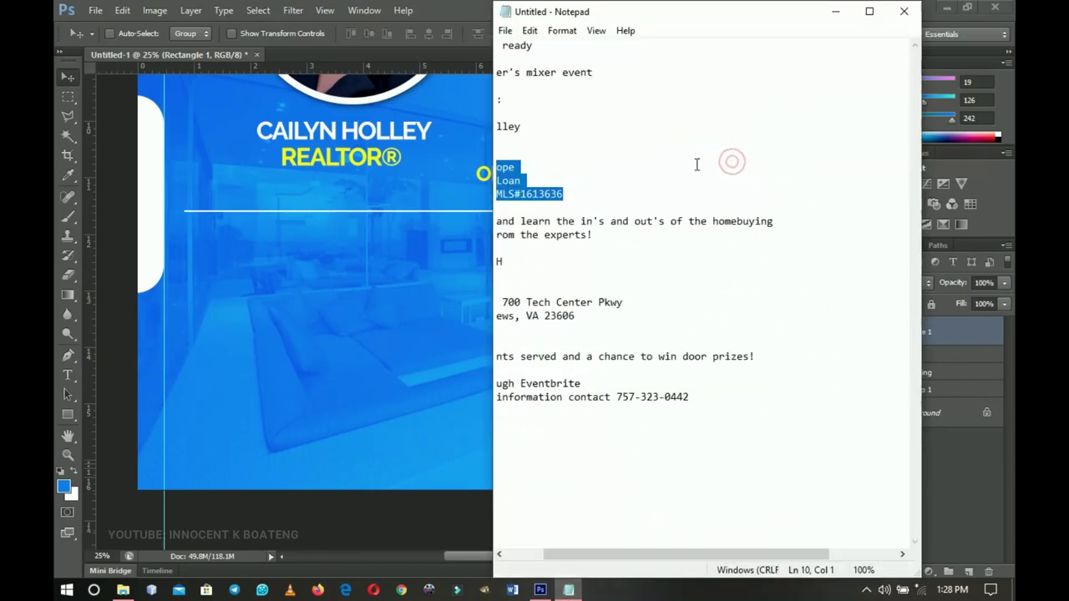
drag(644, 554, 530, 507)
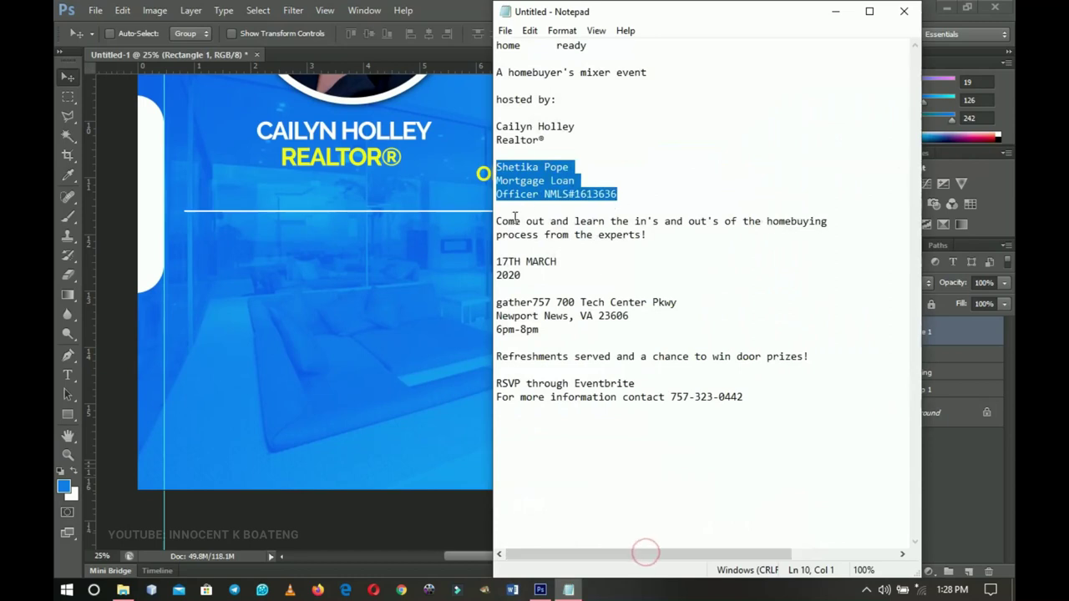
drag(496, 222, 648, 237)
key(ctrl+c)
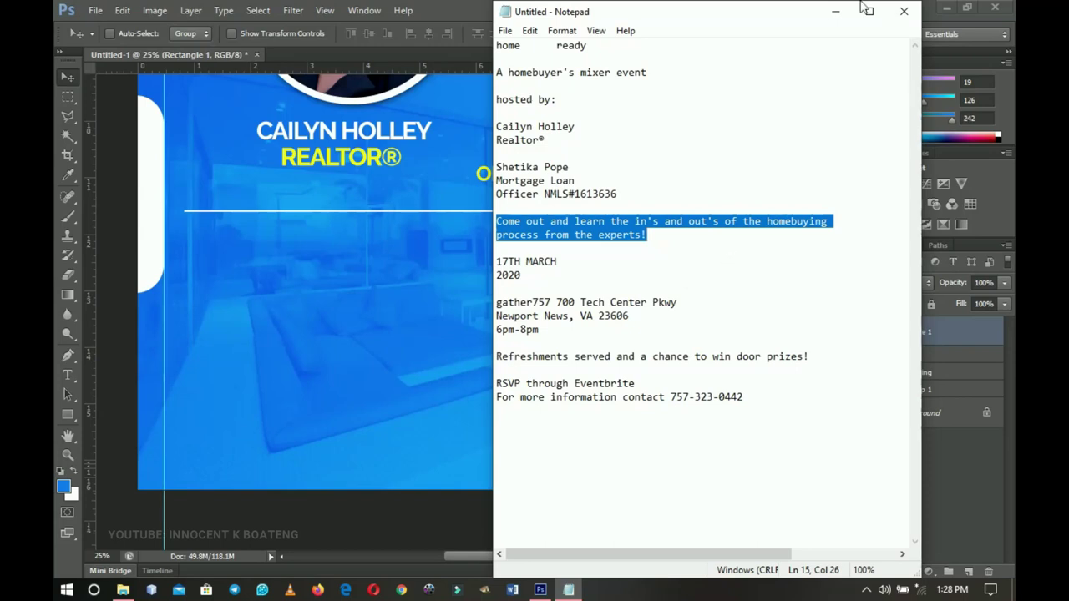
click(835, 11)
Add a text layer below the white line in the Akrobat font with the pasted event description
key(t)
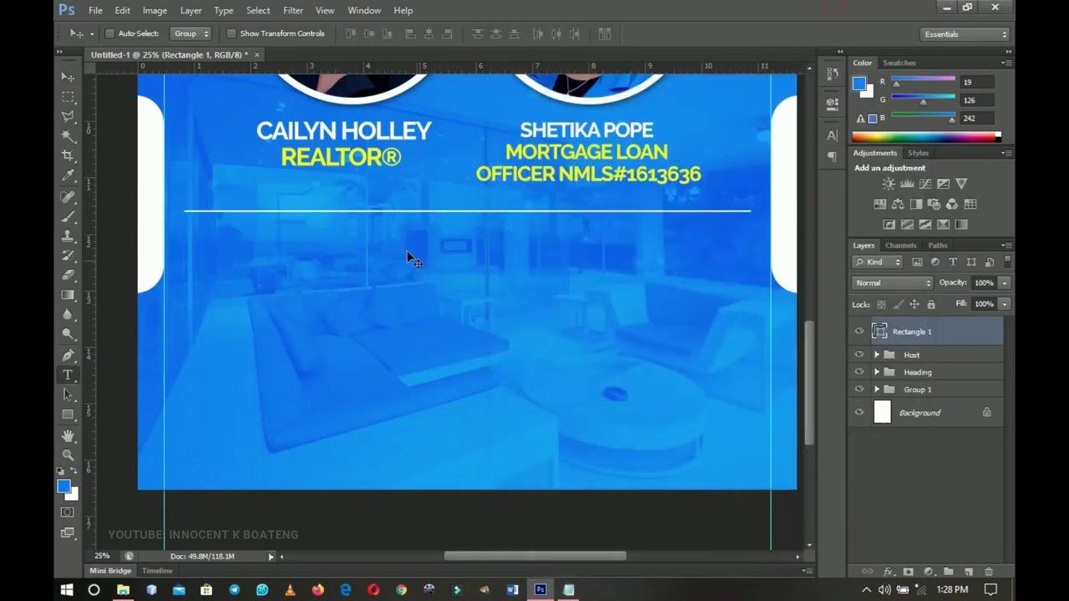
click(353, 264)
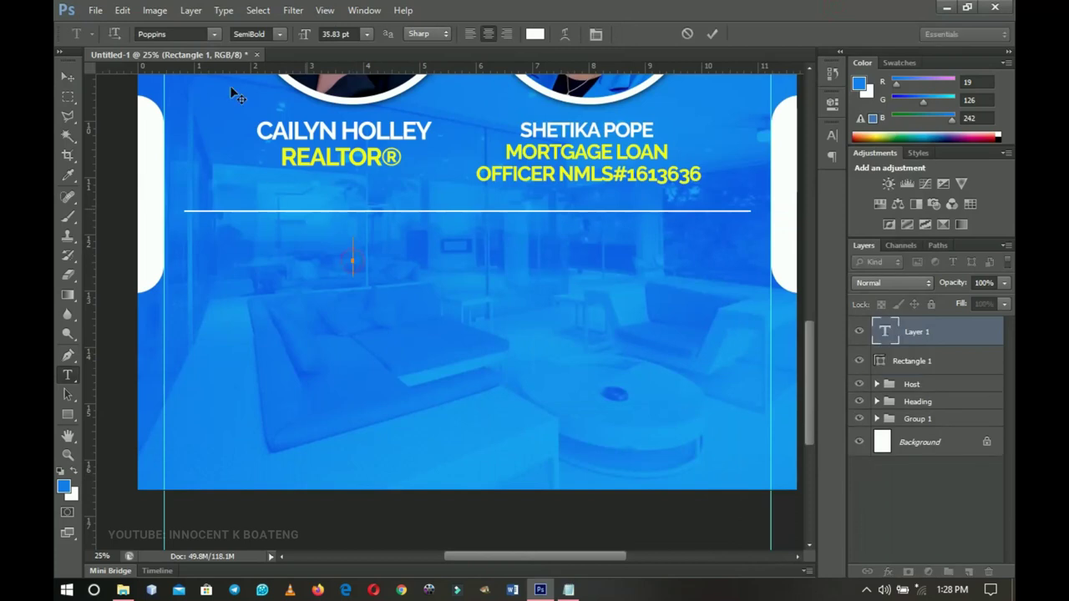
click(201, 34)
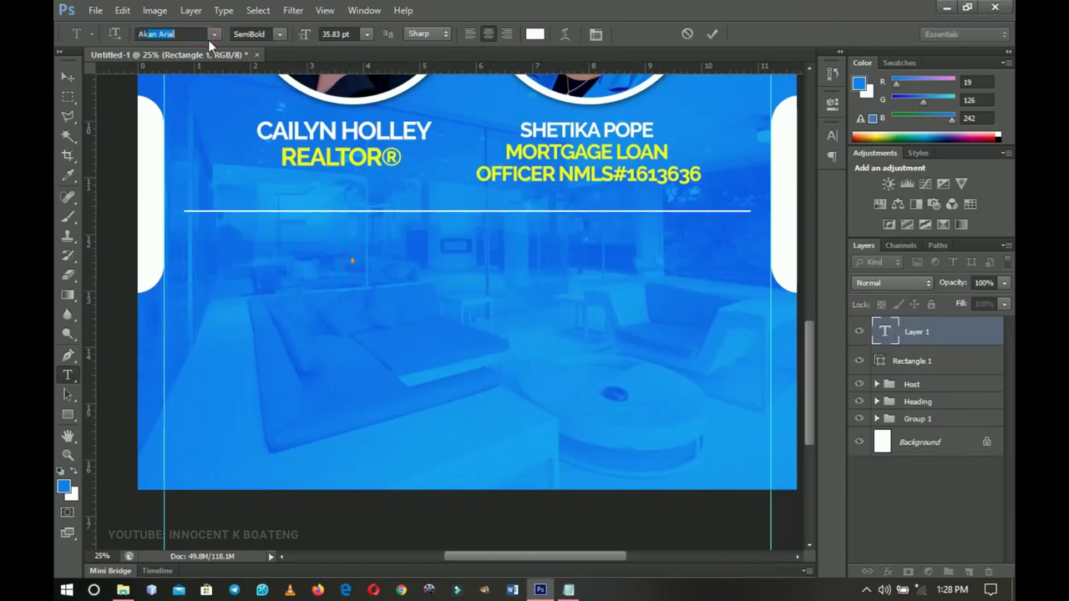
text(Akrobat)
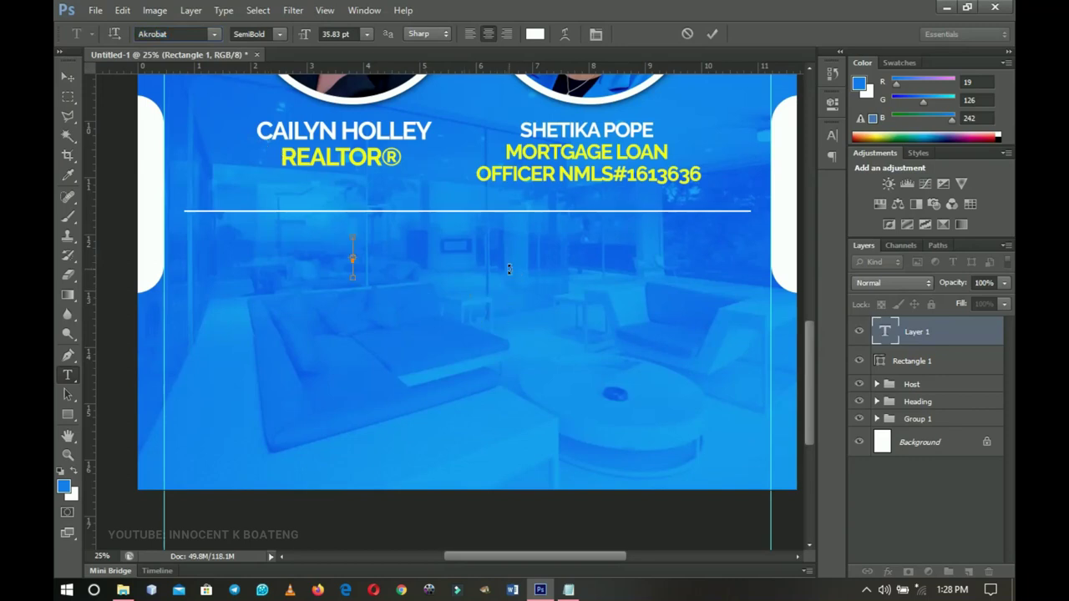
key(ctrl+v)
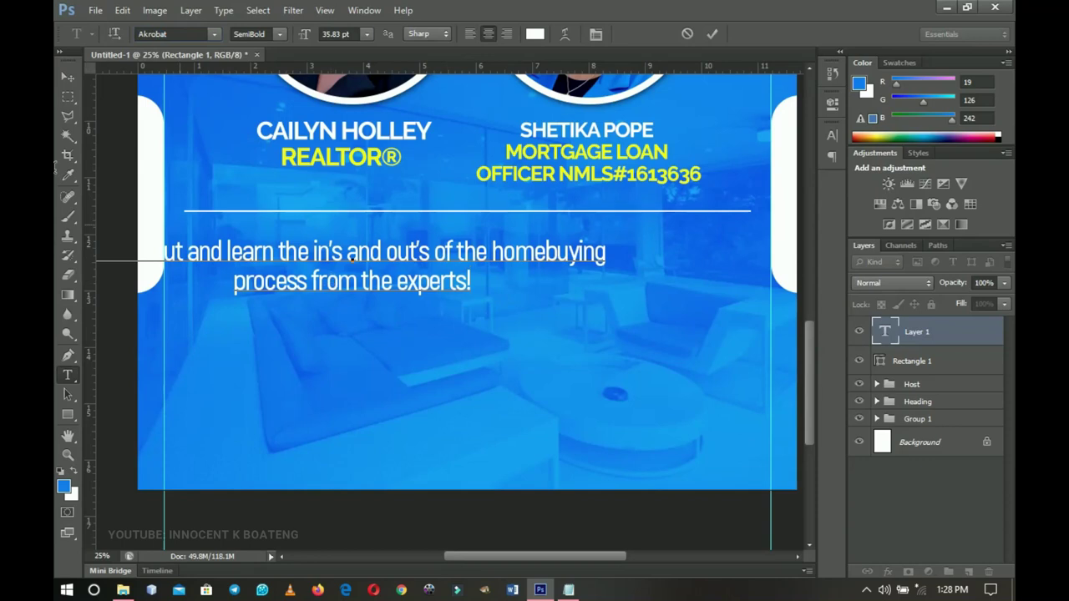
click(65, 77)
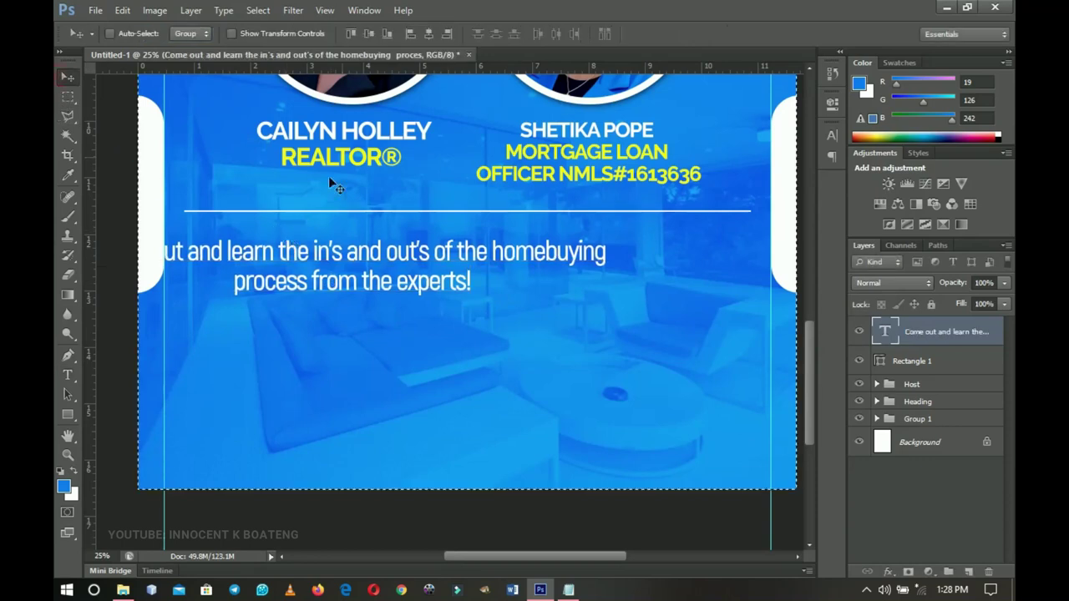
Centre the paragraph horizontally on the flyer and scale it down to about 88%
click(428, 33)
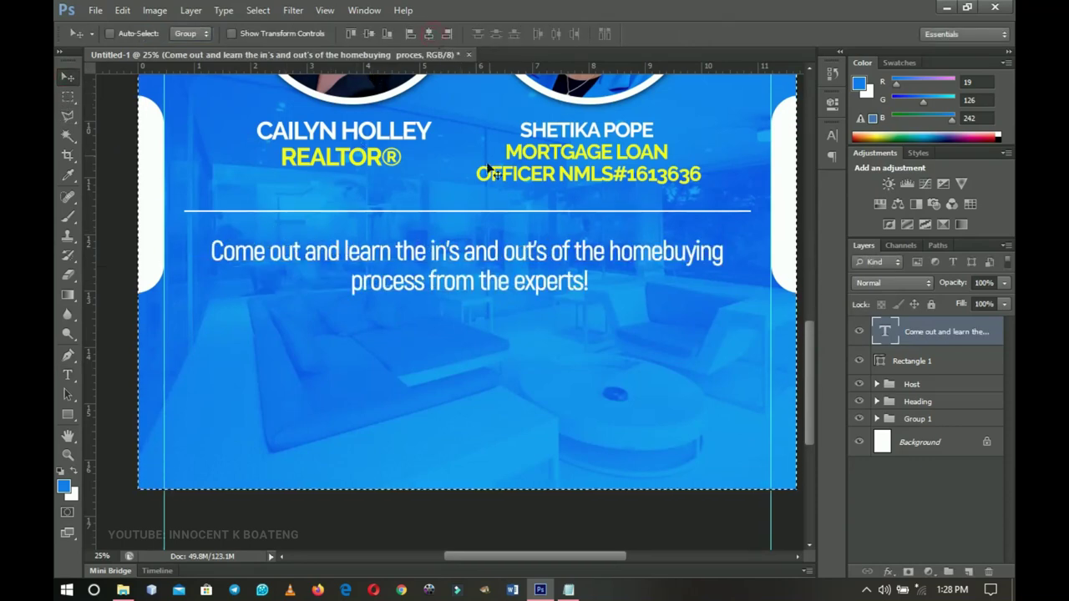
key(ctrl+d)
key(ctrl+t)
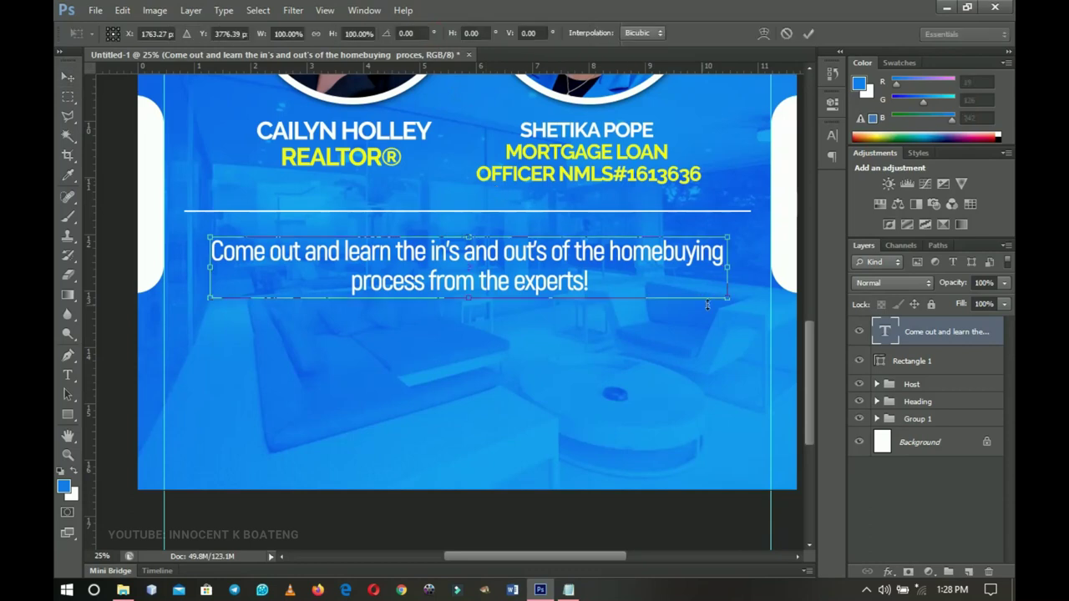
drag(730, 306, 631, 280)
key(Return)
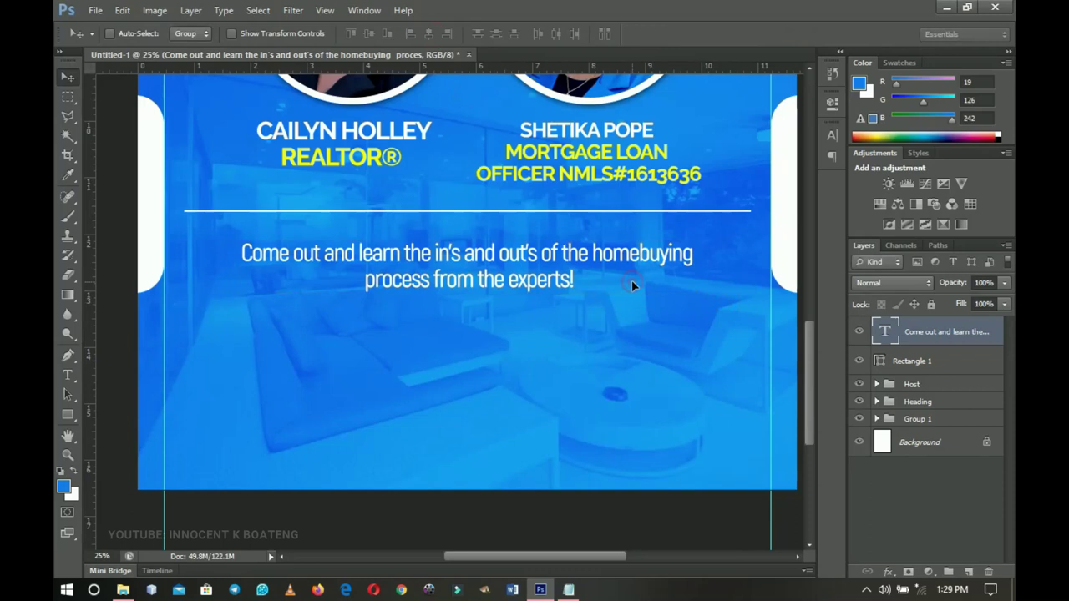